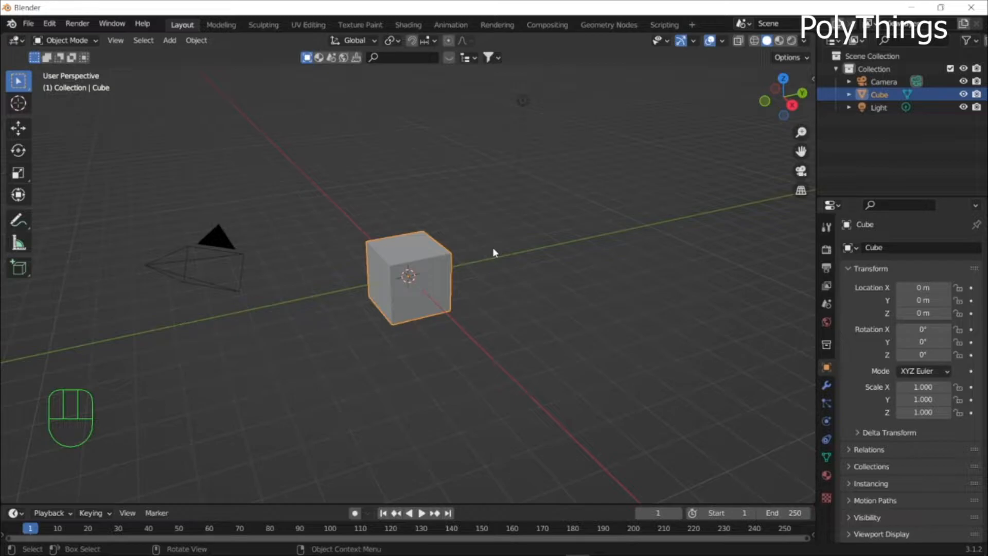
Delete all the default scene objects and add a Bezier circle at the world origin
key("x")
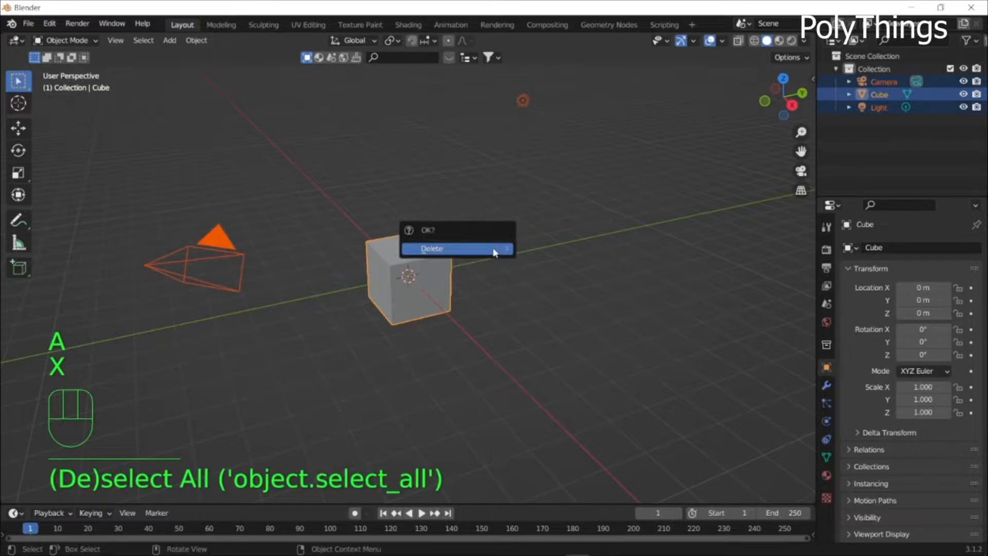
left_click(492, 253)
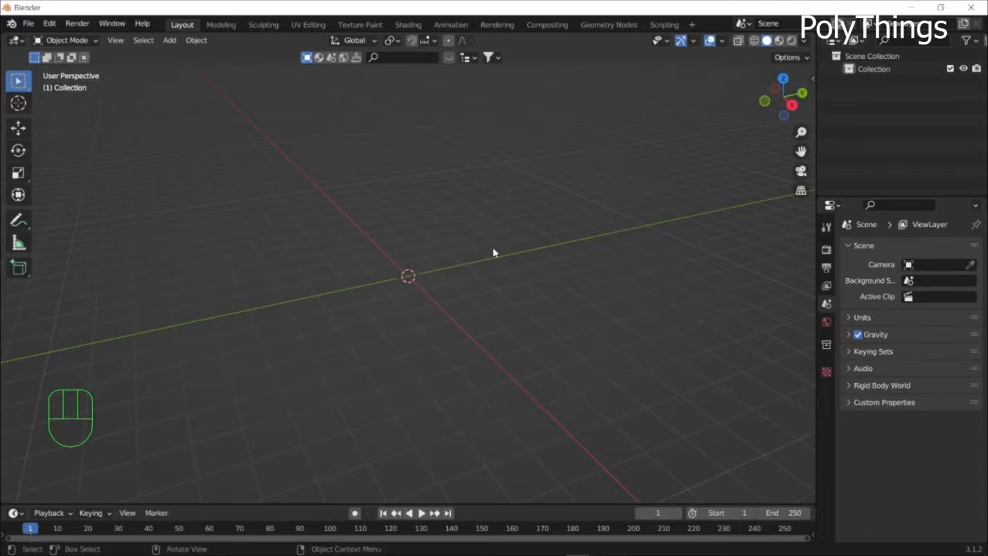
key("shift+a")
mouse_move(478, 251)
left_click(546, 261)
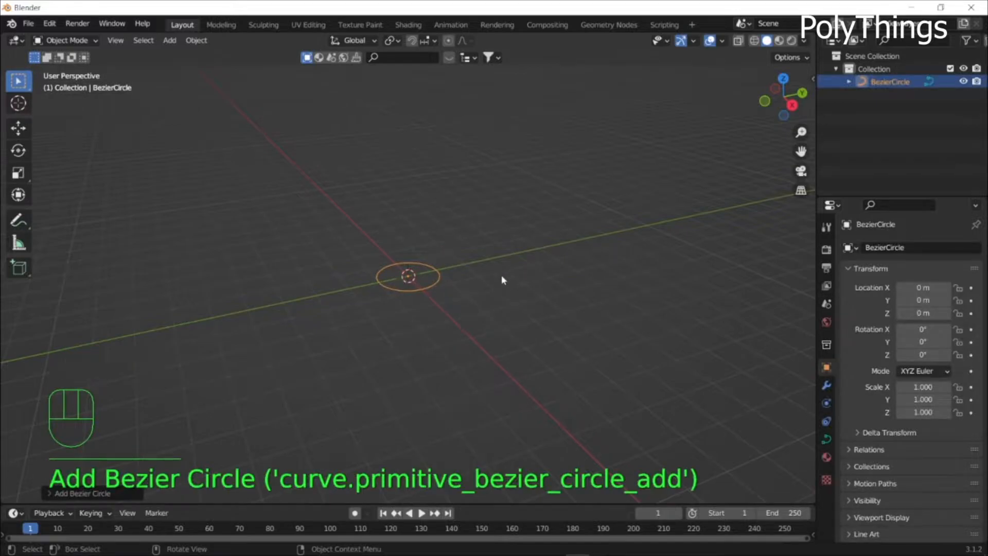
scroll(502, 278, "up", 3)
middle_click_drag(556, 289, 474, 305)
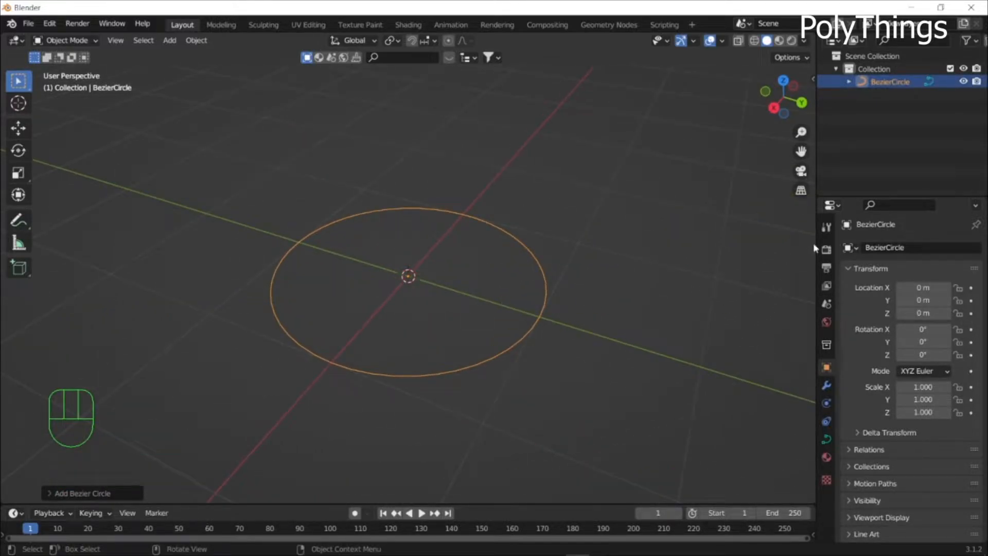
Set the Bezier circle's geometry Extrude value to 0.2 m to form a thin upright band
left_click(827, 439)
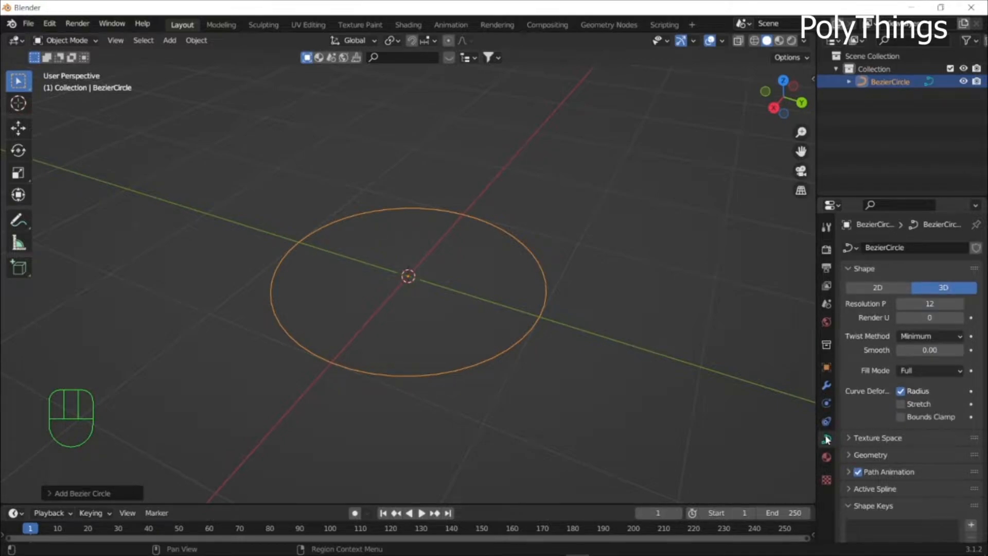
left_click(851, 455)
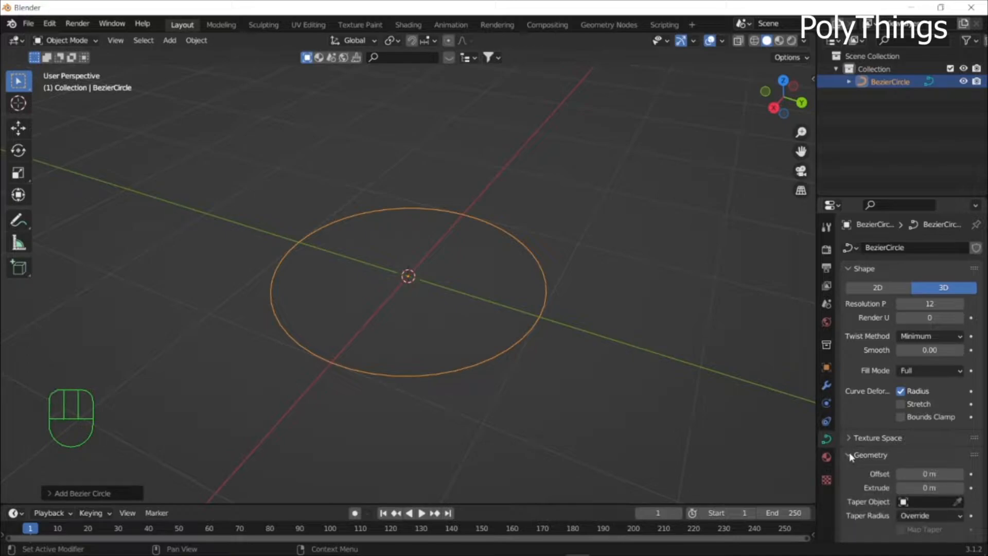
left_click(927, 488)
key("BackSpace")
type("0.2")
key("Return")
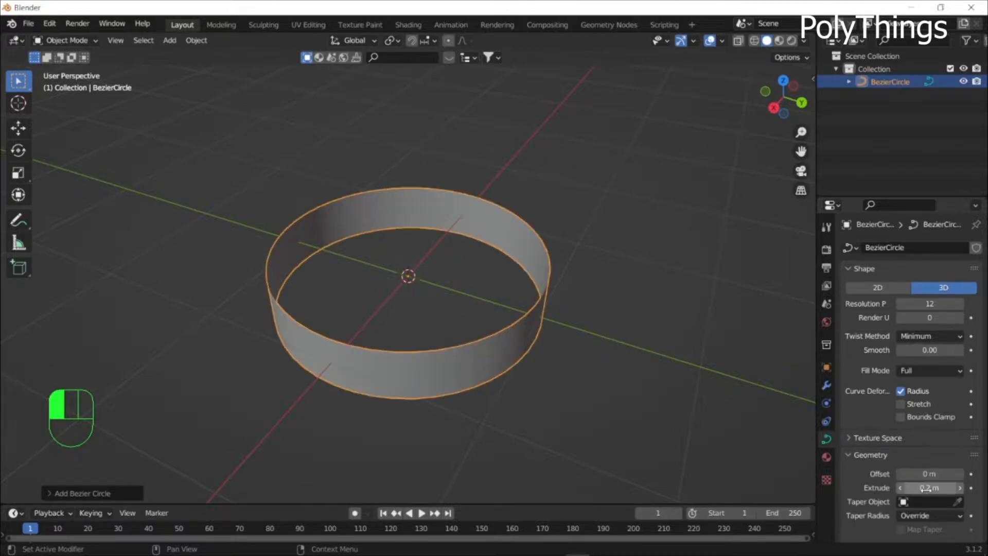
middle_click_drag(597, 332, 559, 314)
scroll(559, 314, "up", 3)
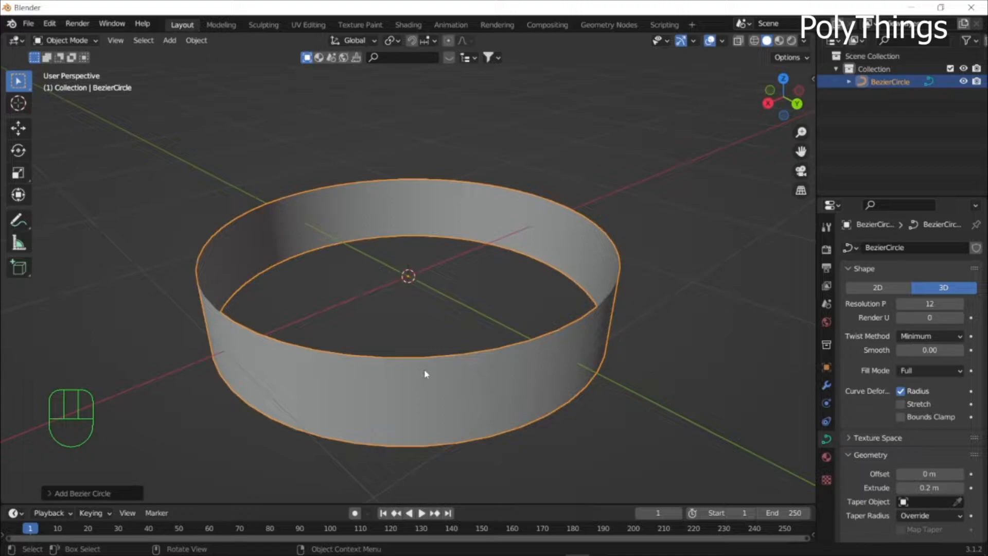
Try extruding one of the circle's control points inward in Edit Mode, undo the extrusion and return to Object Mode
key("Tab")
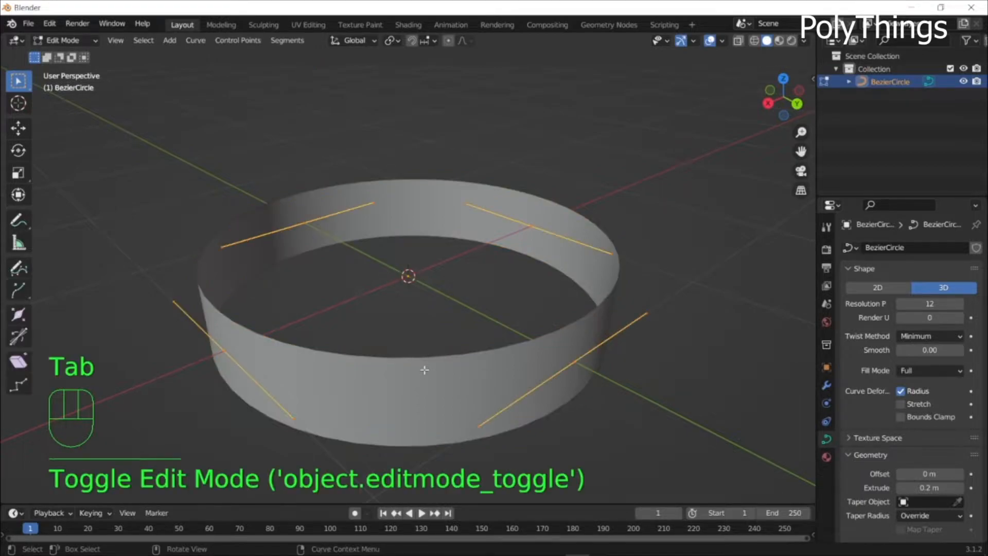
middle_click_drag(426, 368, 484, 440)
left_click(431, 178)
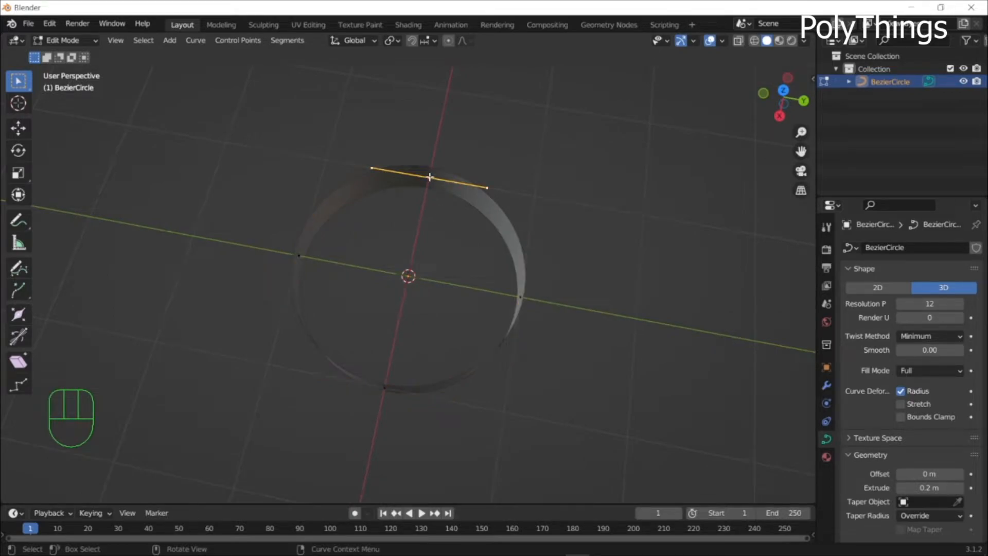
key("e")
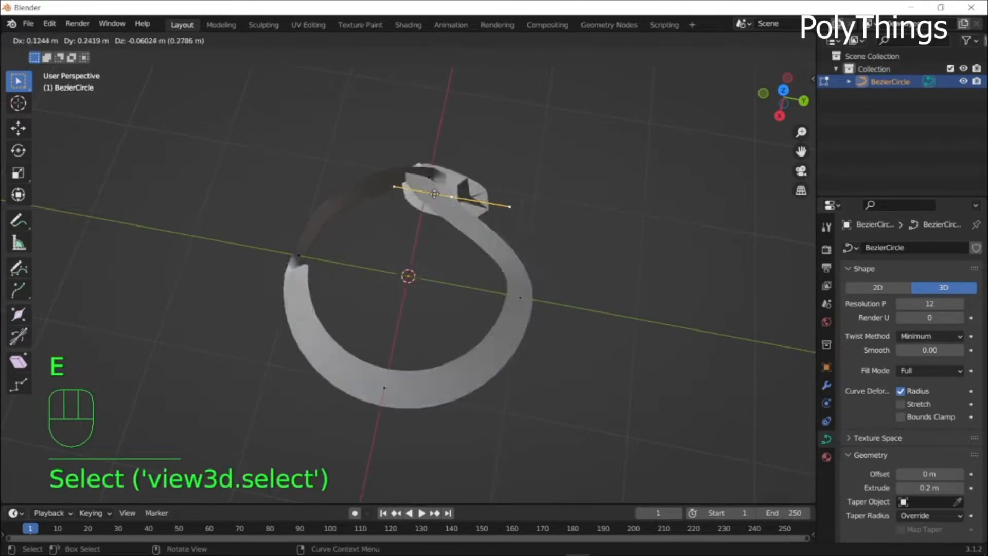
left_click(414, 221)
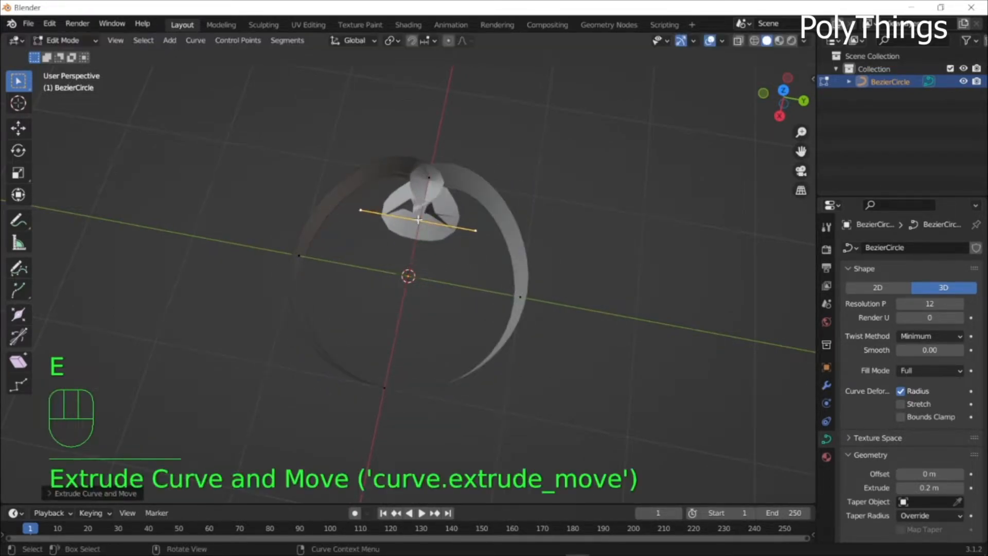
key("ctrl+z")
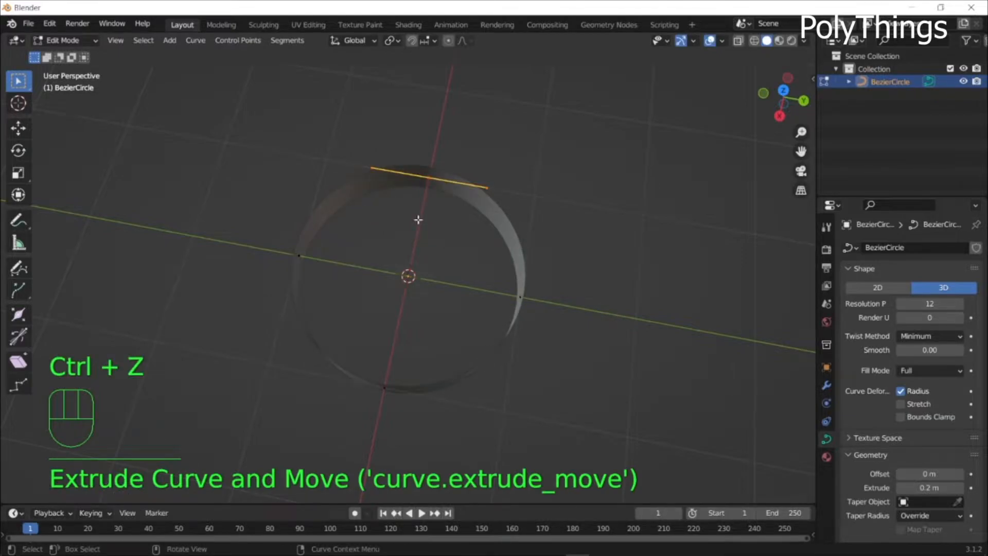
key("Tab")
Convert the extruded Bezier circle from a curve to a mesh
middle_click_drag(550, 257, 506, 320)
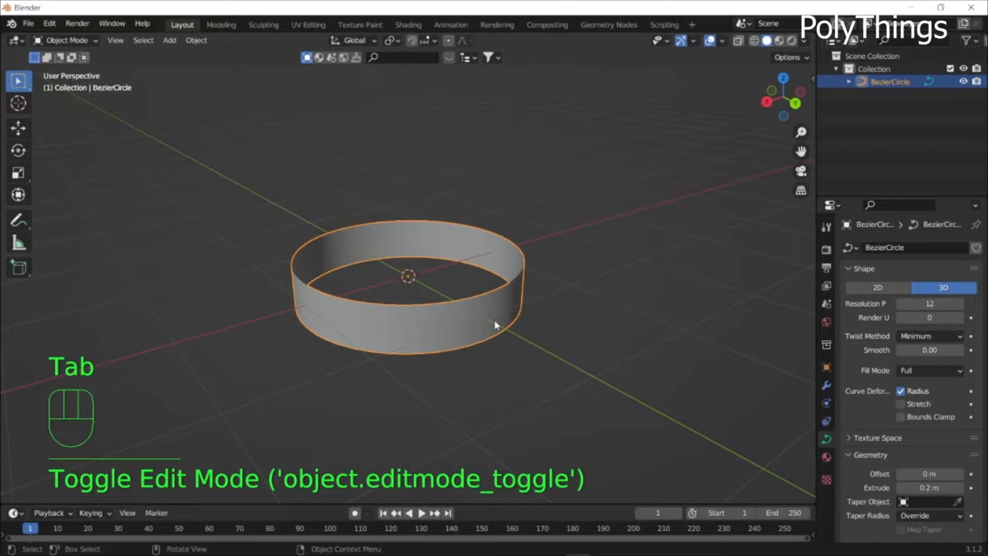
scroll(494, 324, "up", 3)
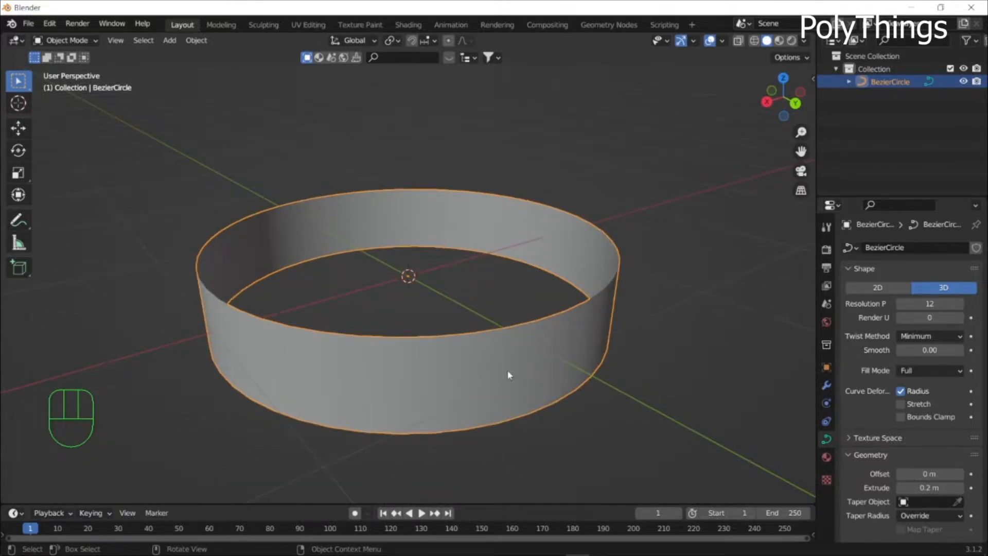
right_click_drag(509, 375, 561, 364)
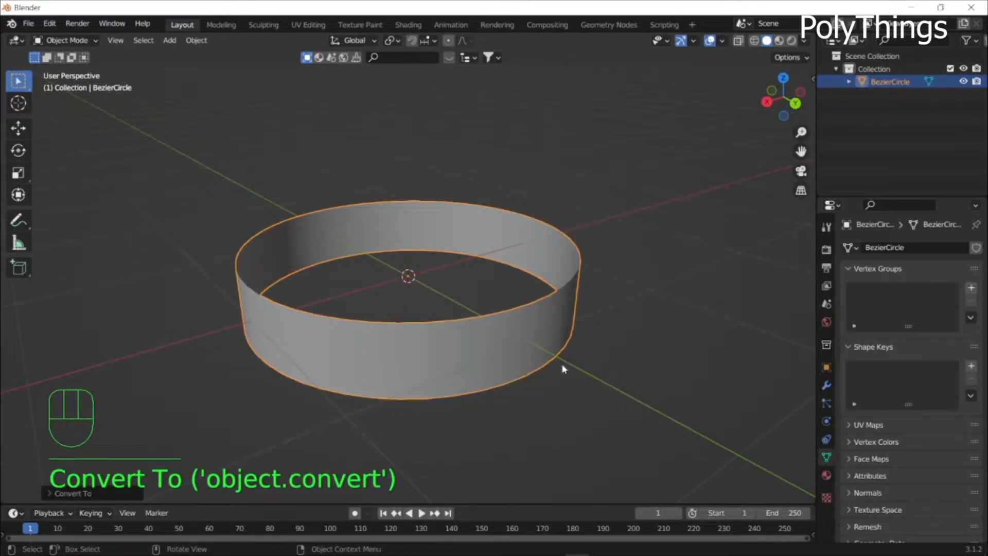
In Edit Mode, extrude the whole band and scale it inward with global Z locked, giving the ring a wall thickness, and return to Object Mode
key("Tab")
scroll(449, 350, "up", 2)
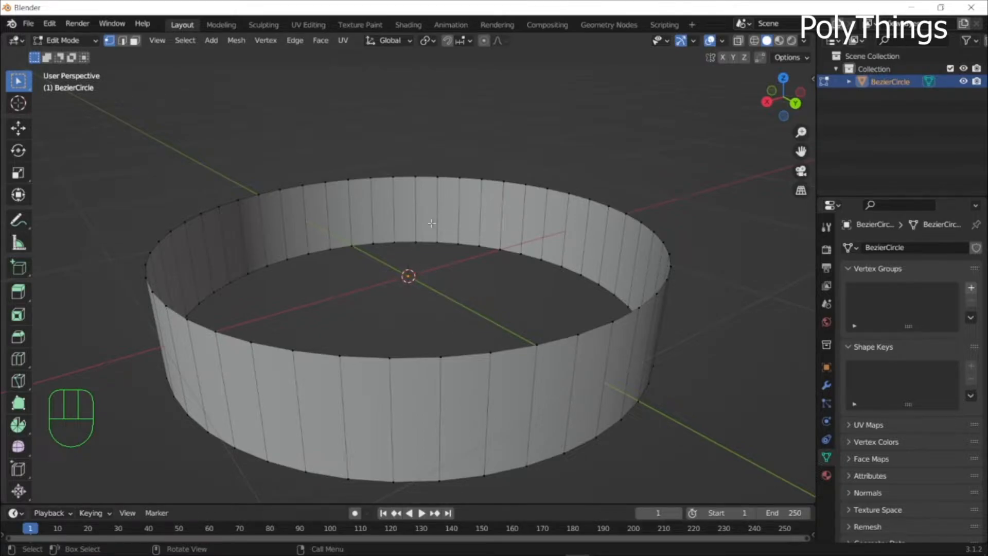
key("l")
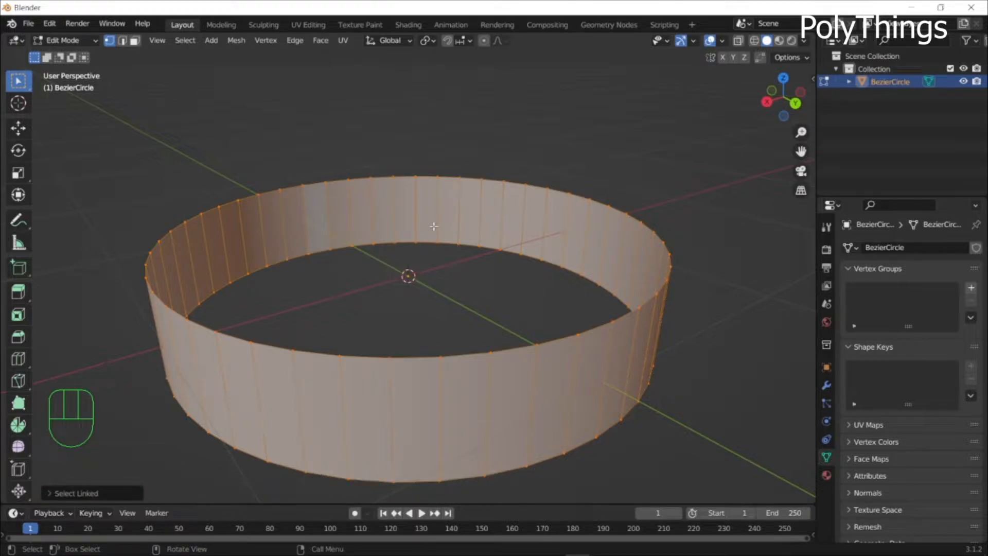
left_click(784, 79)
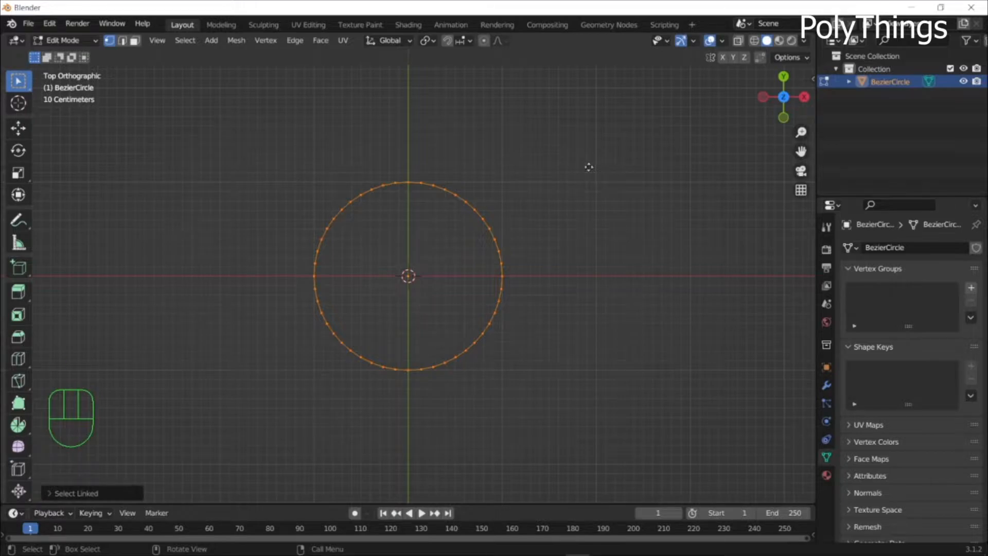
key("e")
key("shift+z")
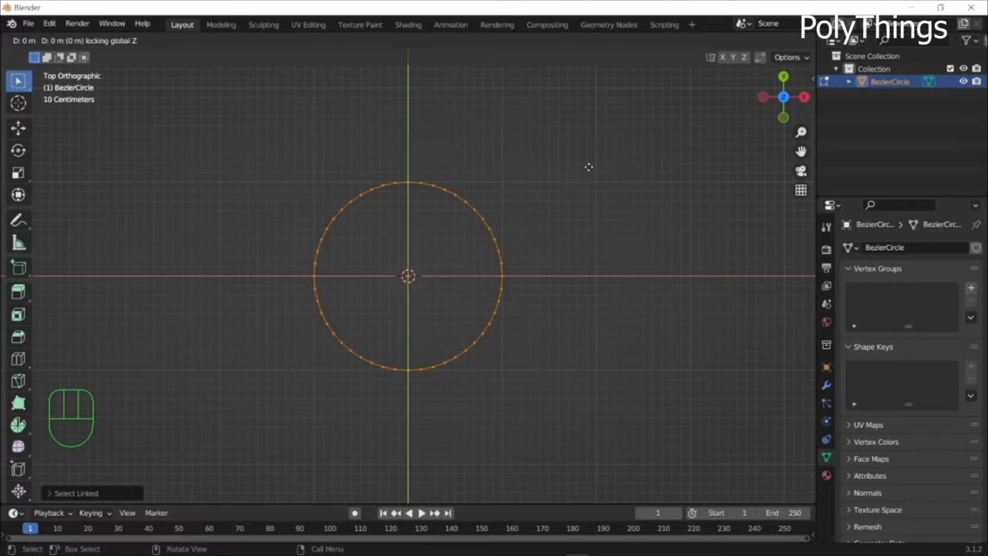
key("s")
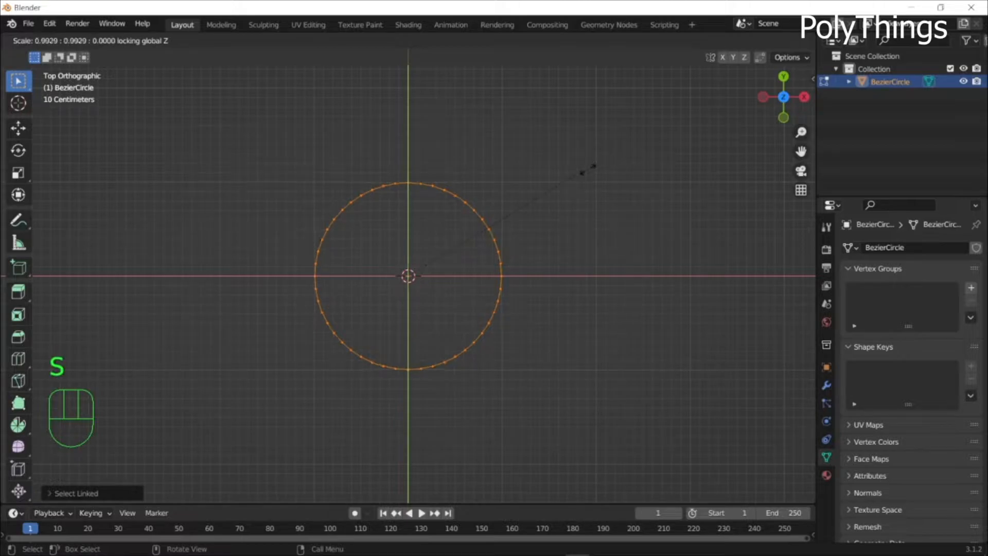
left_click(553, 205)
mouse_move(580, 267)
middle_mouse_down()
mouse_move(529, 196)
mouse_move(580, 276)
middle_mouse_up()
left_click(638, 278)
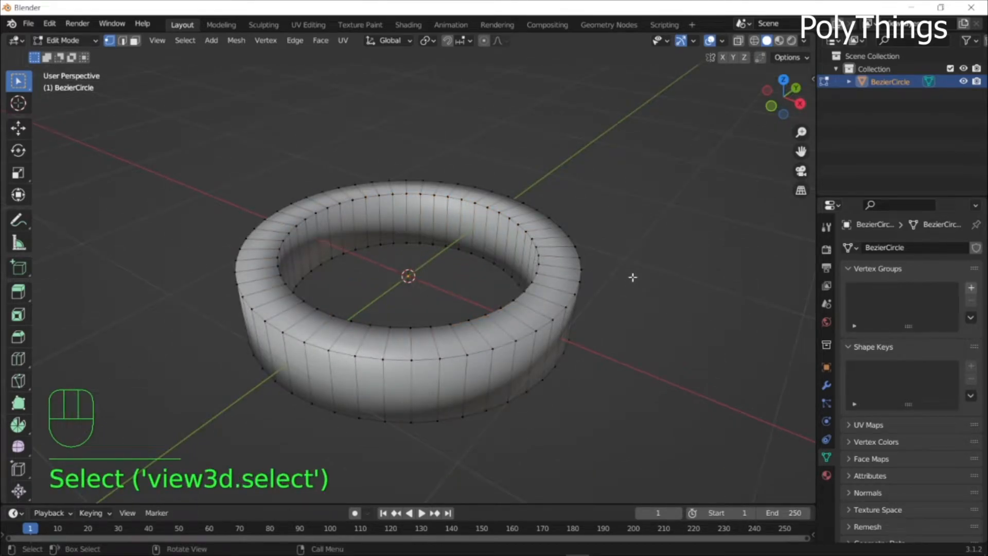
key("Tab")
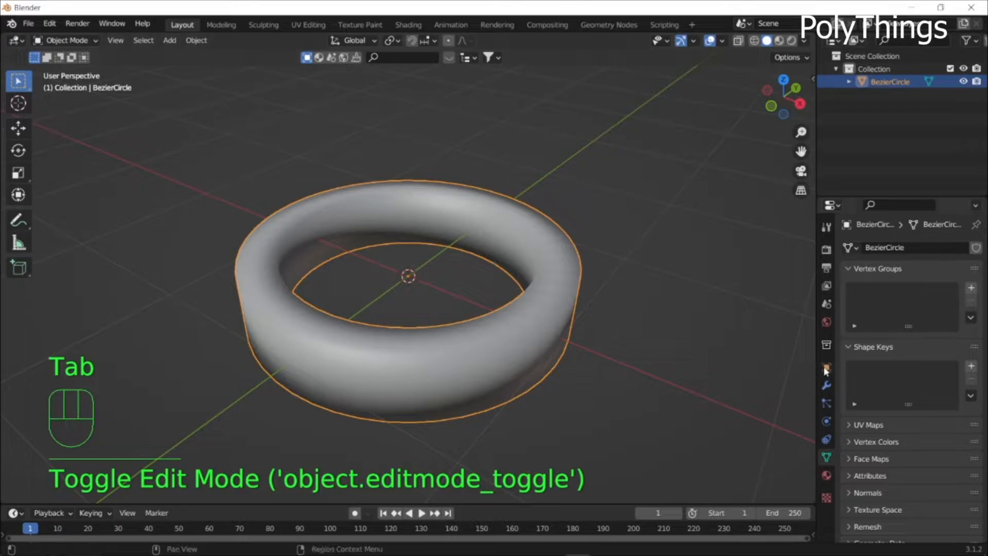
Add an Edge Split modifier to the ring to sharpen its shading
left_click(827, 386)
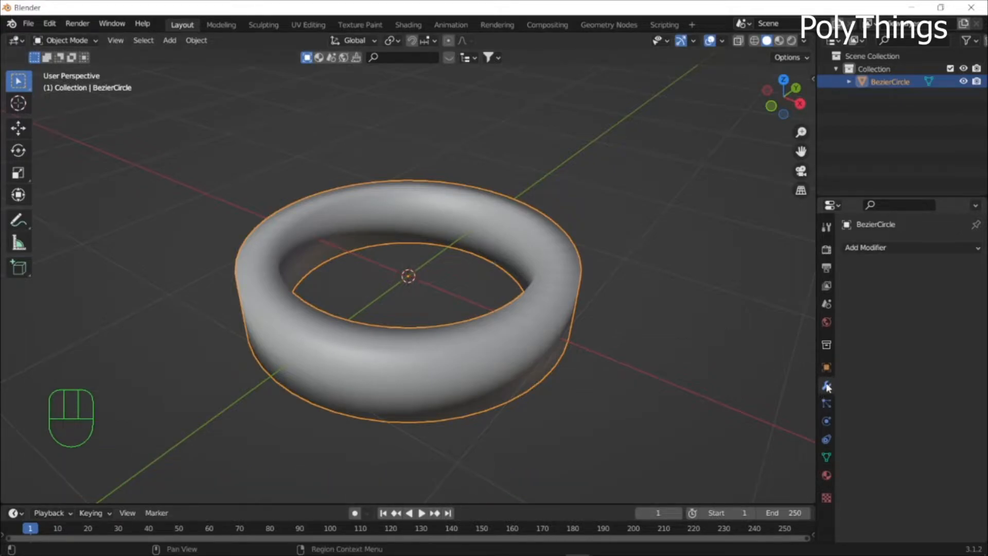
left_click(870, 248)
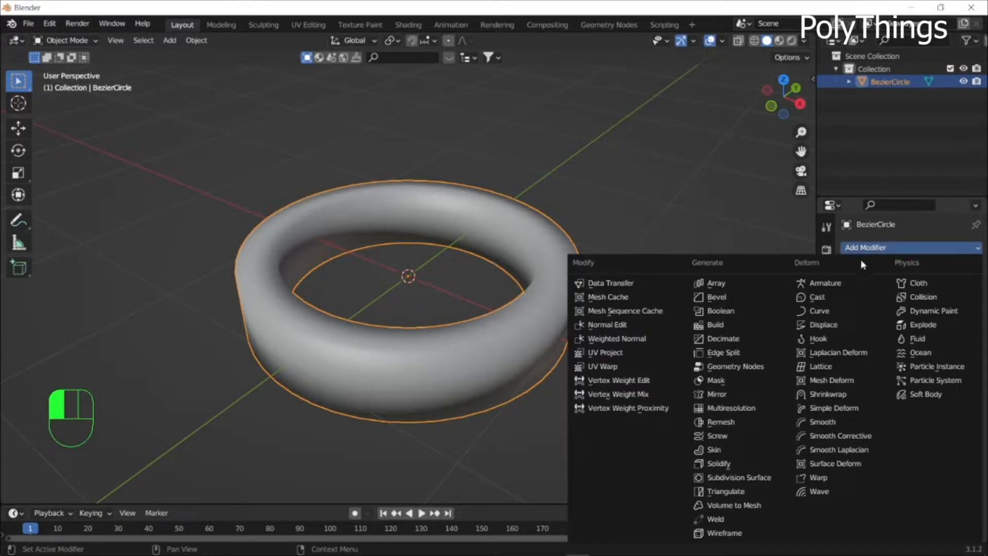
left_click(720, 353)
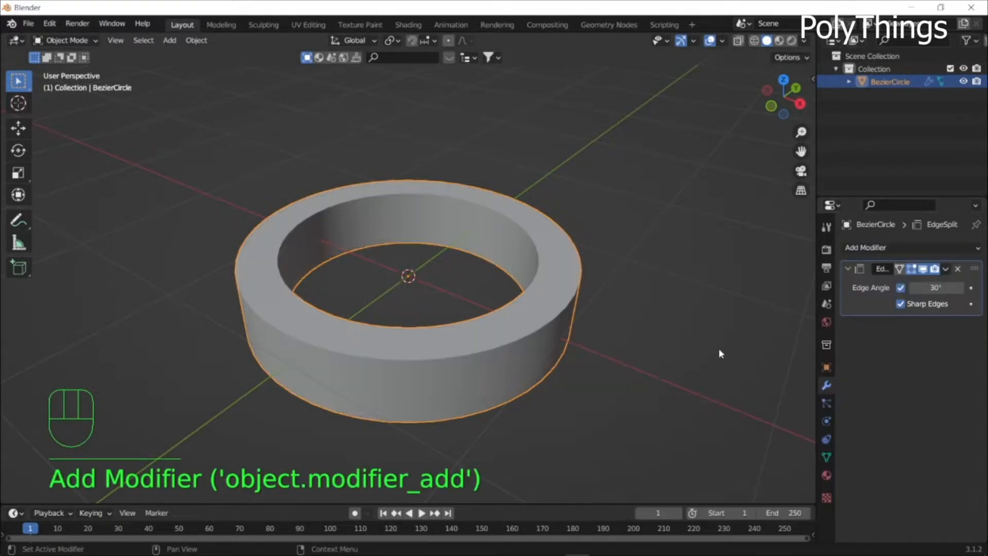
middle_click_drag(623, 346, 401, 359)
scroll(569, 360, "up", 3)
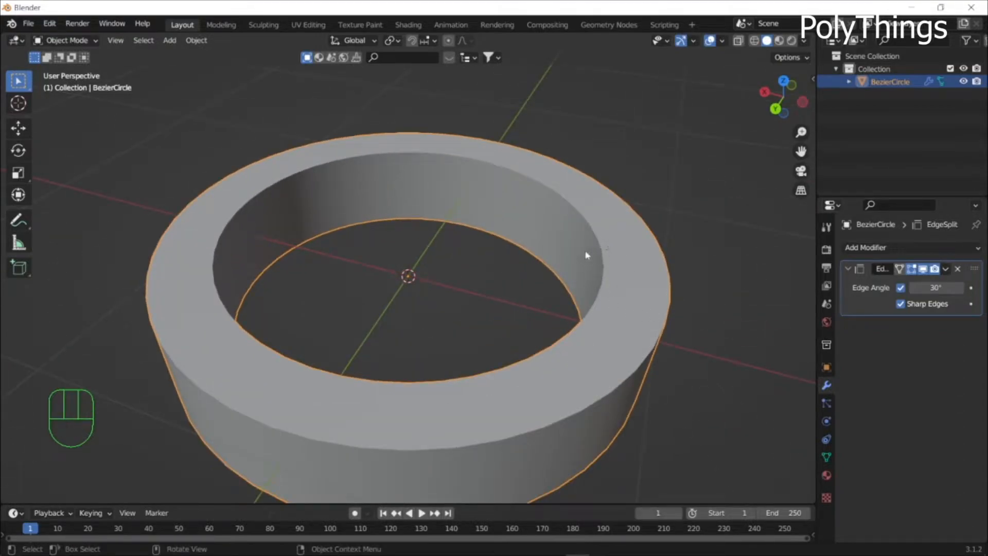
Remove the ring's Edge Split modifier to compare the shading, and add the same modifier again
left_click(958, 268)
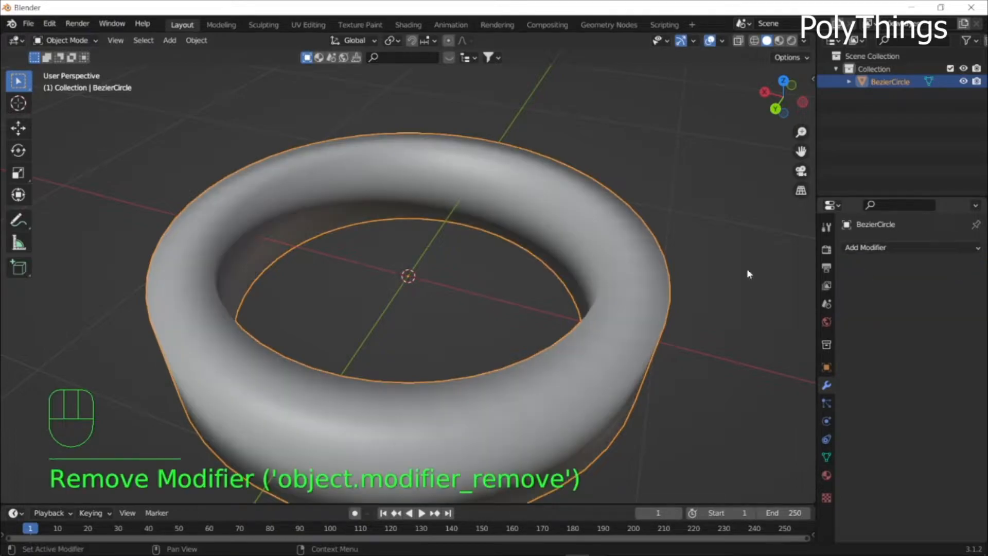
middle_click_drag(660, 287, 685, 256)
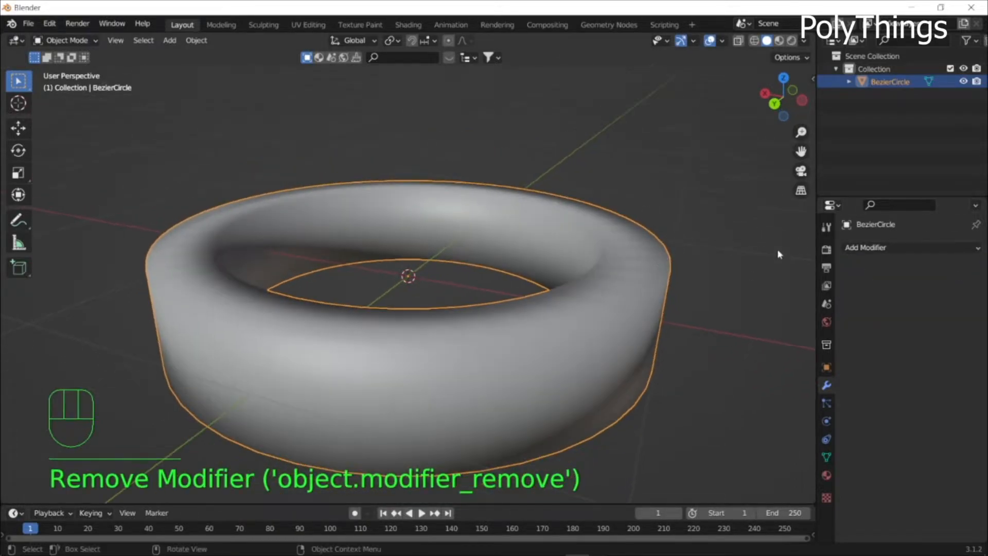
left_click(898, 247)
left_click(723, 352)
middle_click_drag(677, 325, 567, 366)
scroll(573, 331, "down", 3)
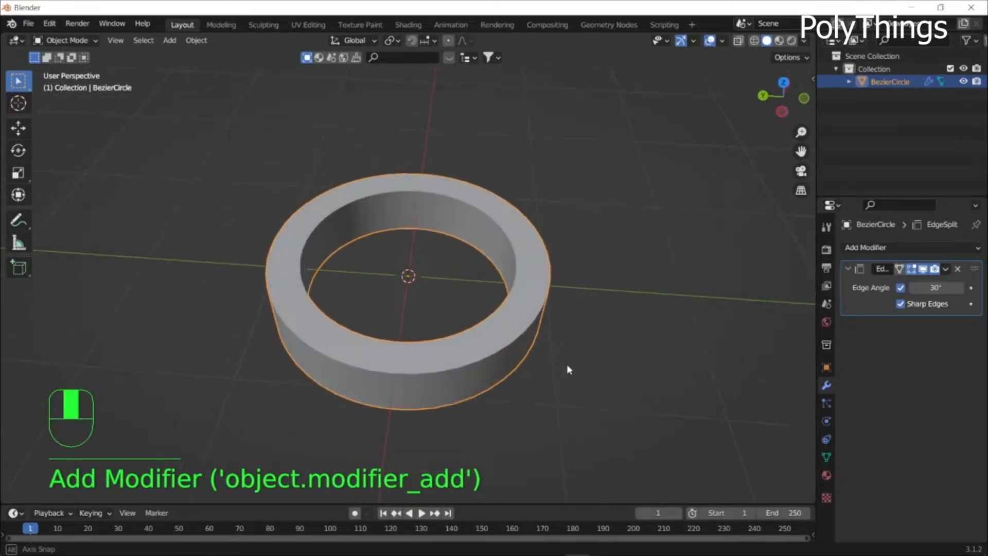
scroll(567, 366, "down", 2)
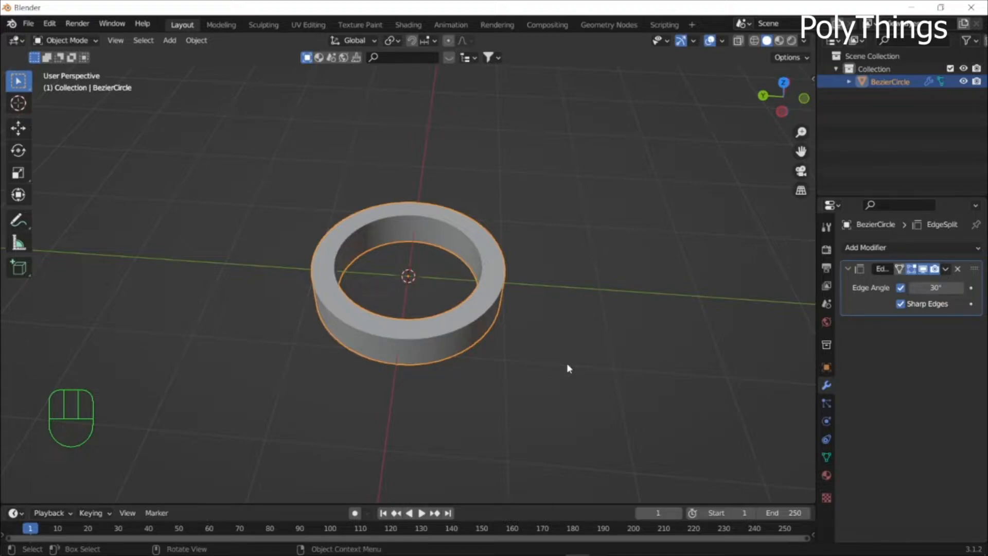
Duplicate the ring and scale the copy to about 1.65 with global Z locked, making a concentric outer ring of equal height
key("shift+d")
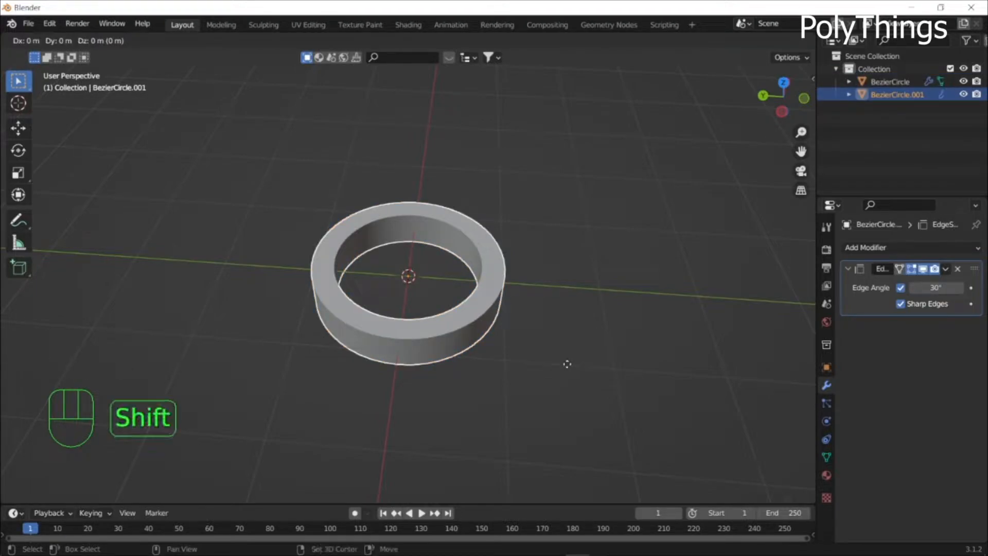
key("shift+z")
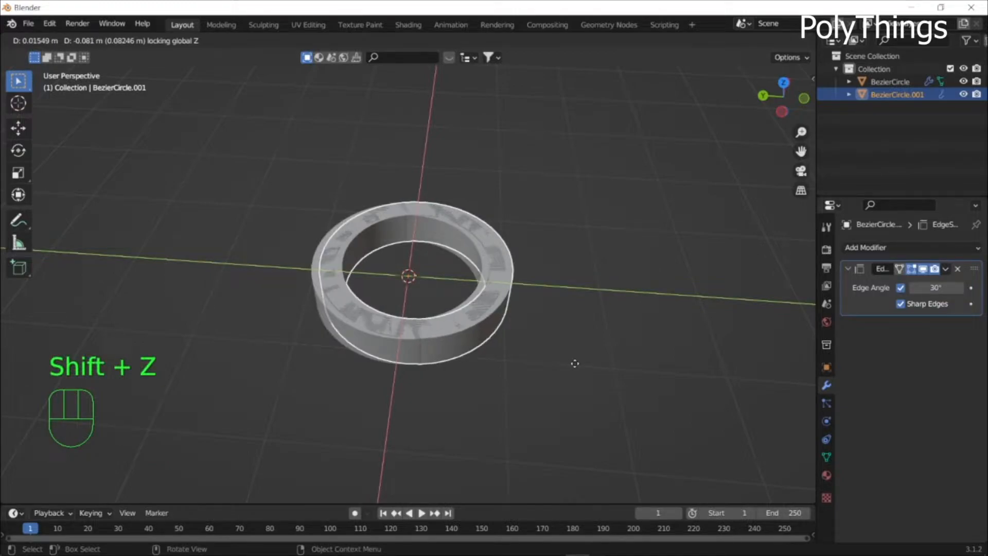
key("s")
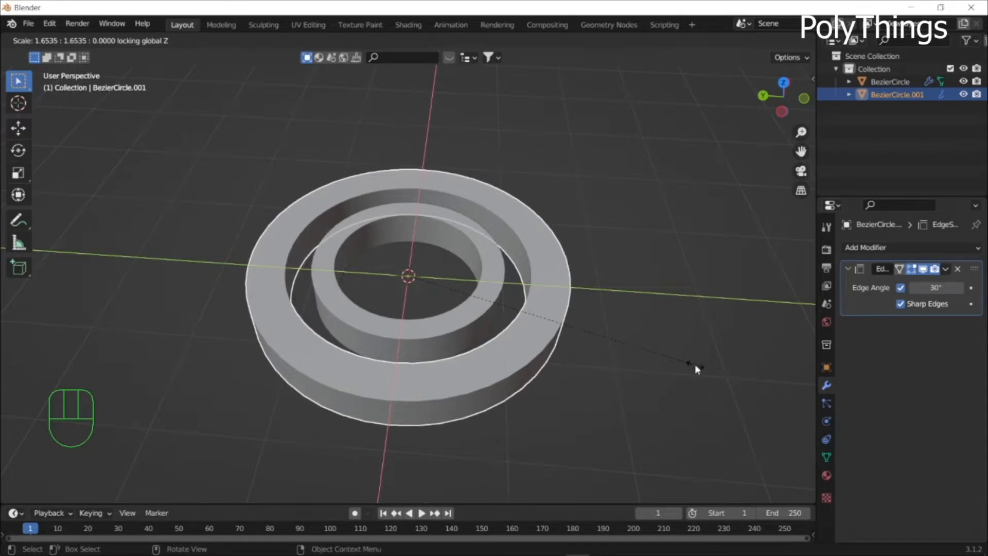
left_click(696, 368)
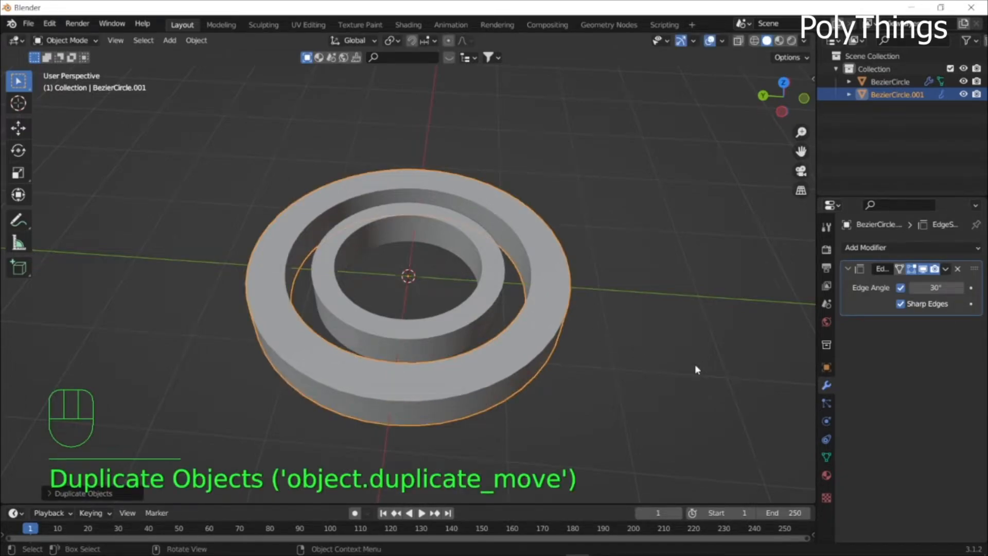
Duplicate the outer ring and scale the copy to about 1.5 with global Z locked, making a third concentric ring
key("shift+d")
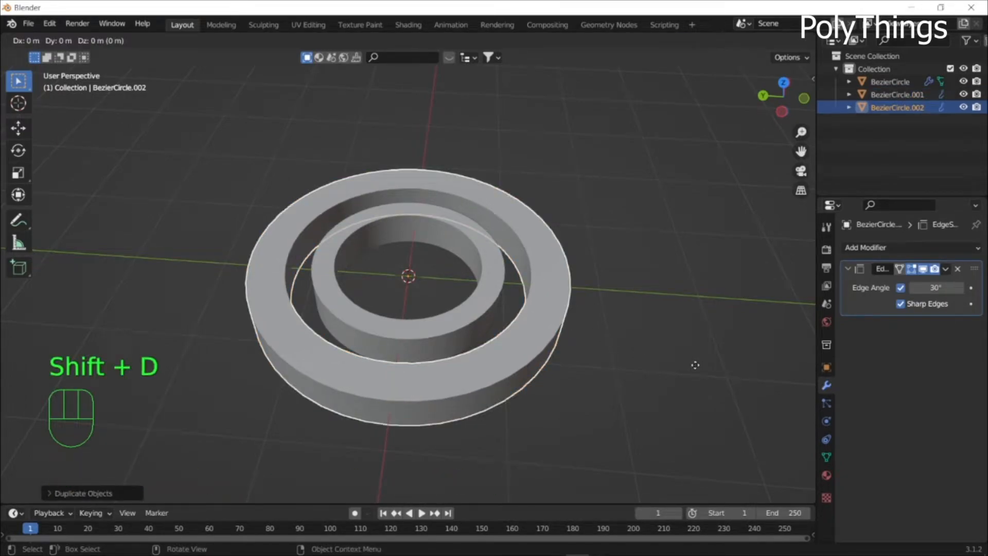
key("shift+z")
key("s")
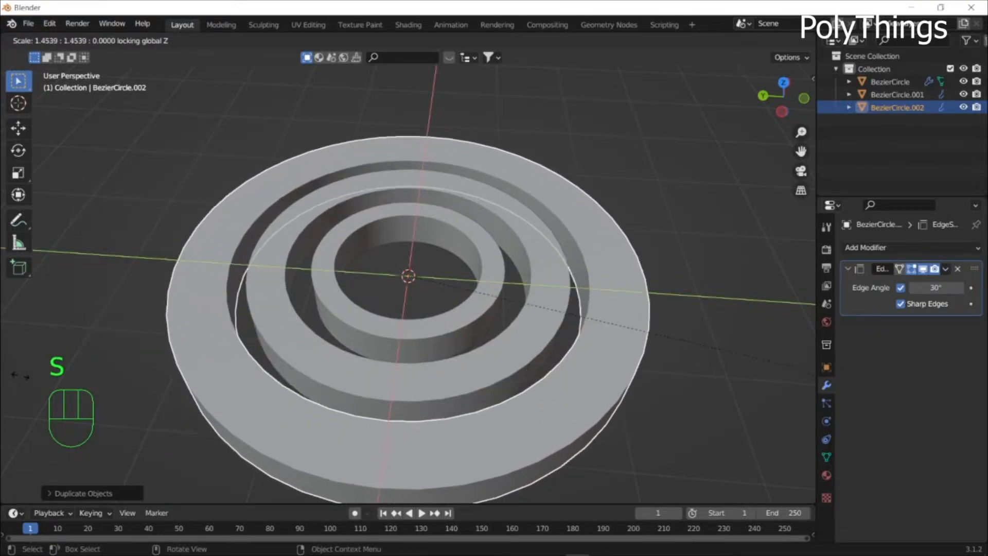
left_click(32, 374)
middle_click_drag(316, 370, 192, 306)
left_click(525, 200)
middle_click_drag(651, 247, 473, 298)
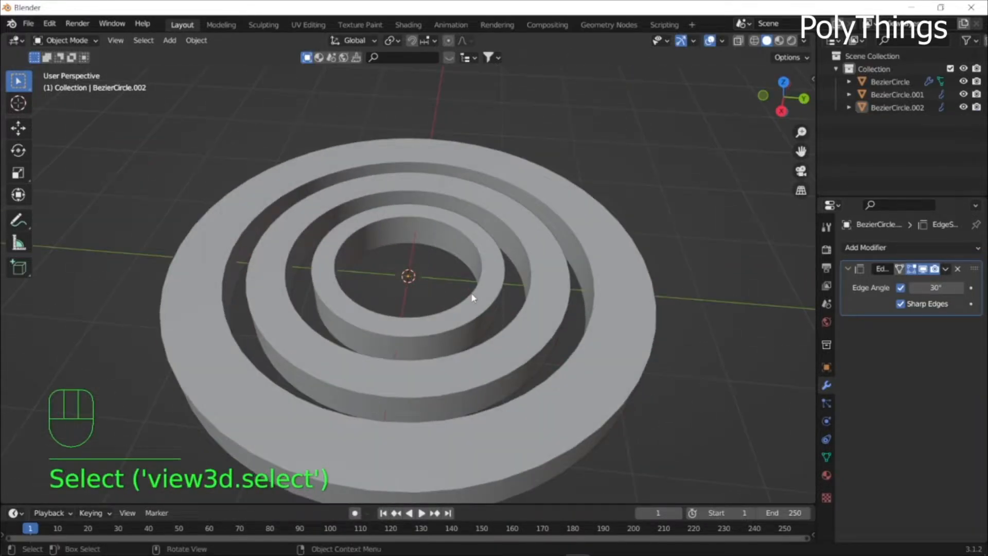
scroll(476, 295, "down", 3)
scroll(514, 351, "up", 2)
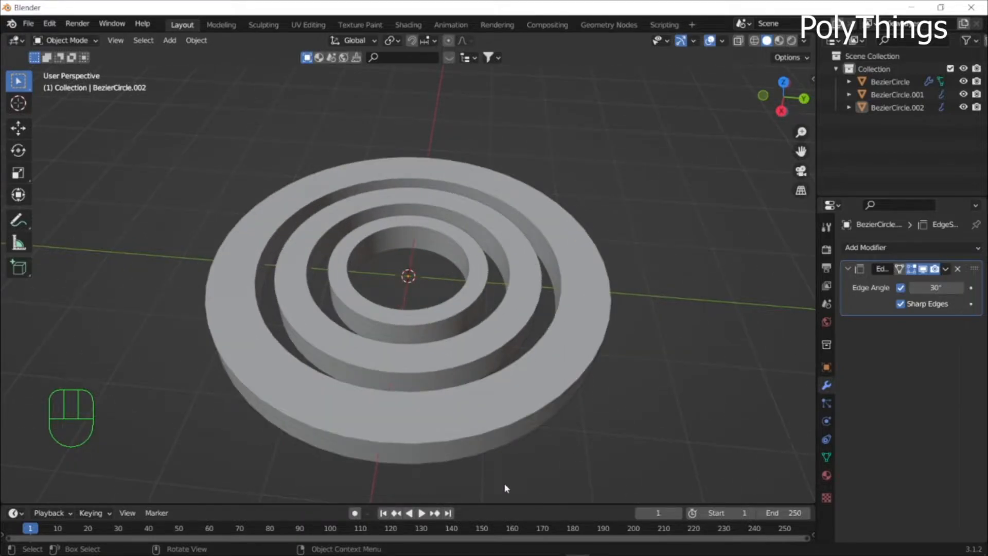
Enlarge the timeline area and insert a Rotation keyframe on all three rings at frame 1
left_click_drag(509, 505, 510, 449)
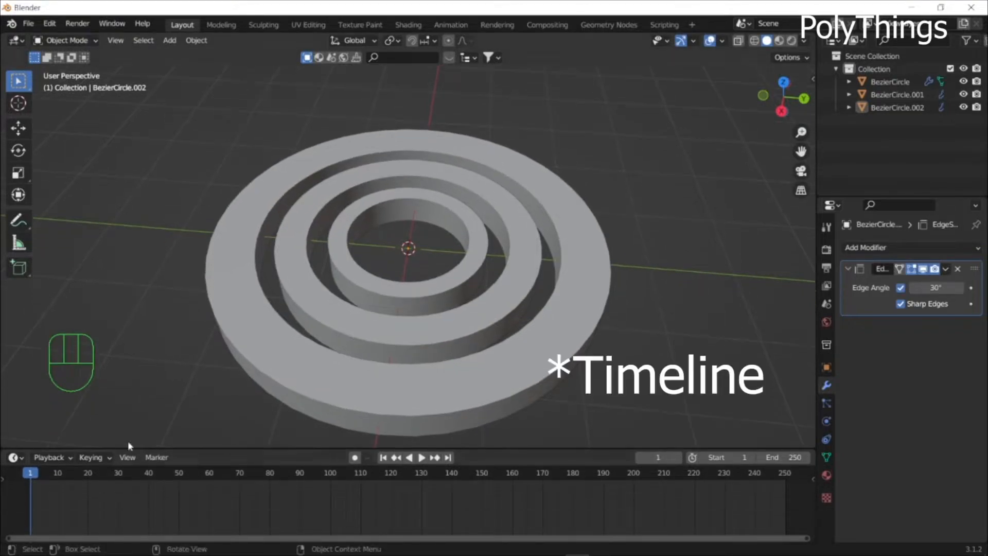
mouse_move(28, 474)
left_mouse_down()
mouse_move(42, 476)
mouse_move(30, 477)
left_mouse_up()
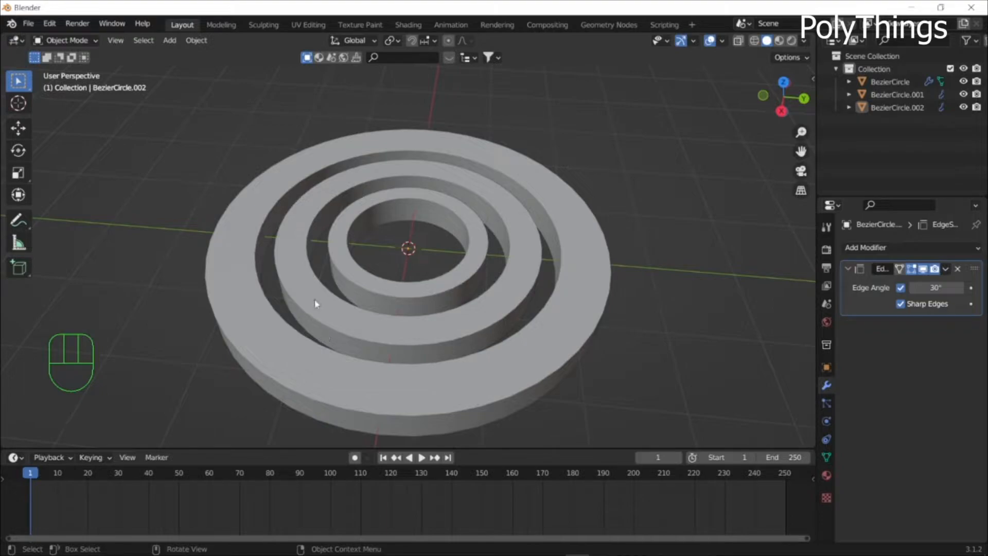
key("a")
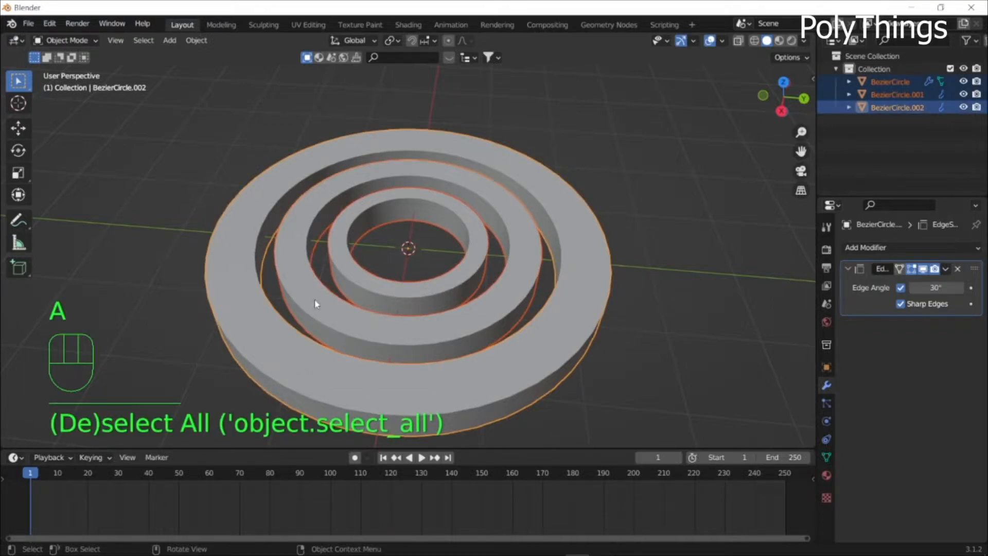
key("i")
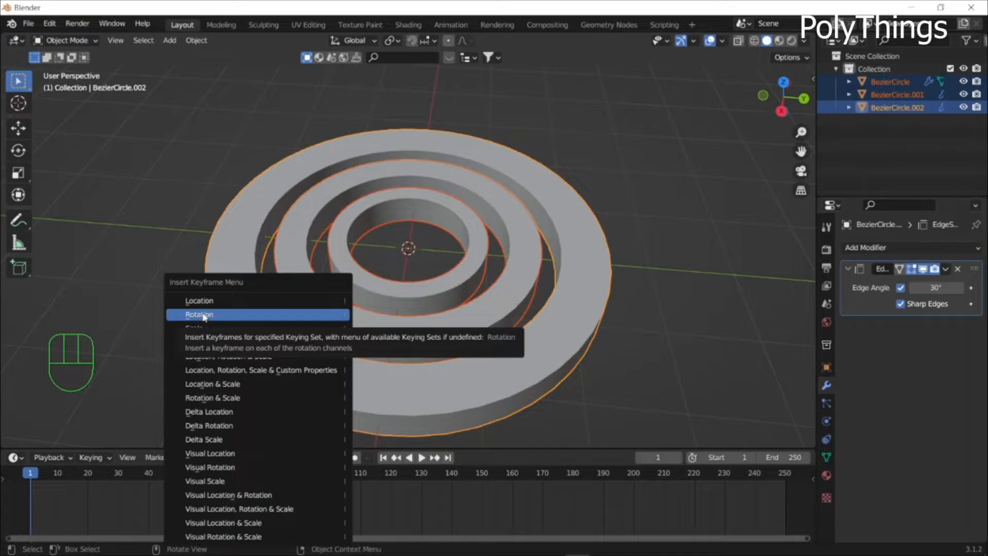
left_click(195, 315)
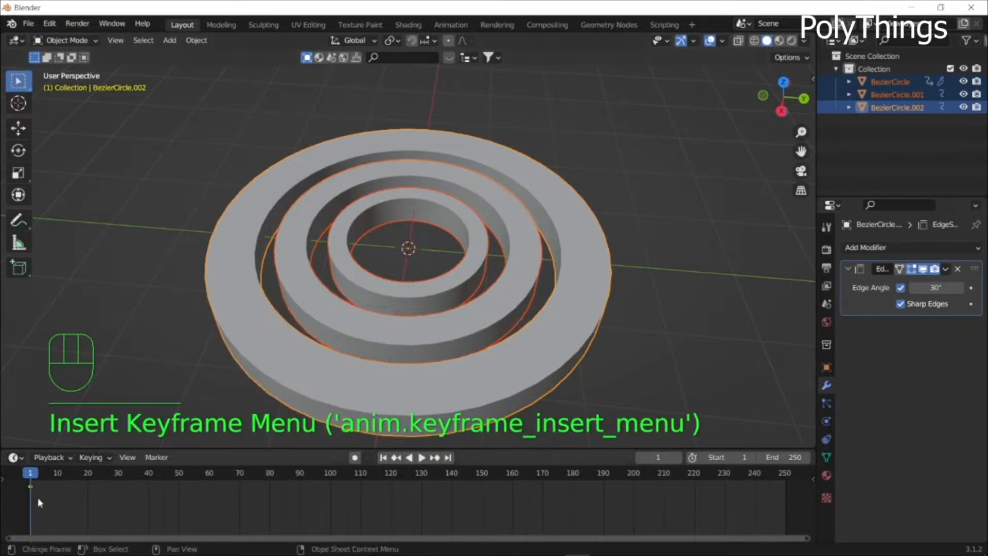
Move the current frame to 180
left_click(64, 478)
left_click_drag(65, 478, 66, 478)
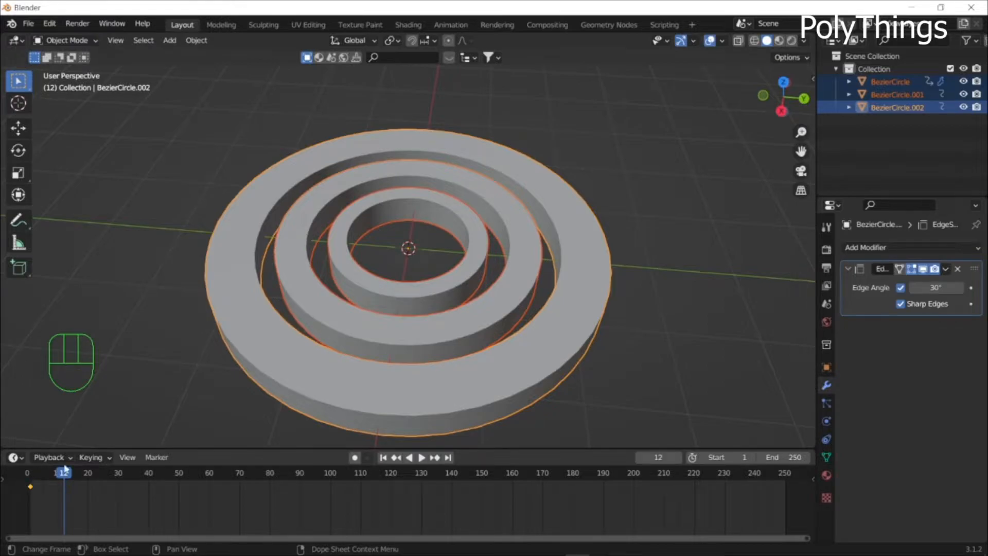
left_click_drag(62, 478, 572, 513)
middle_click_drag(544, 406, 534, 349)
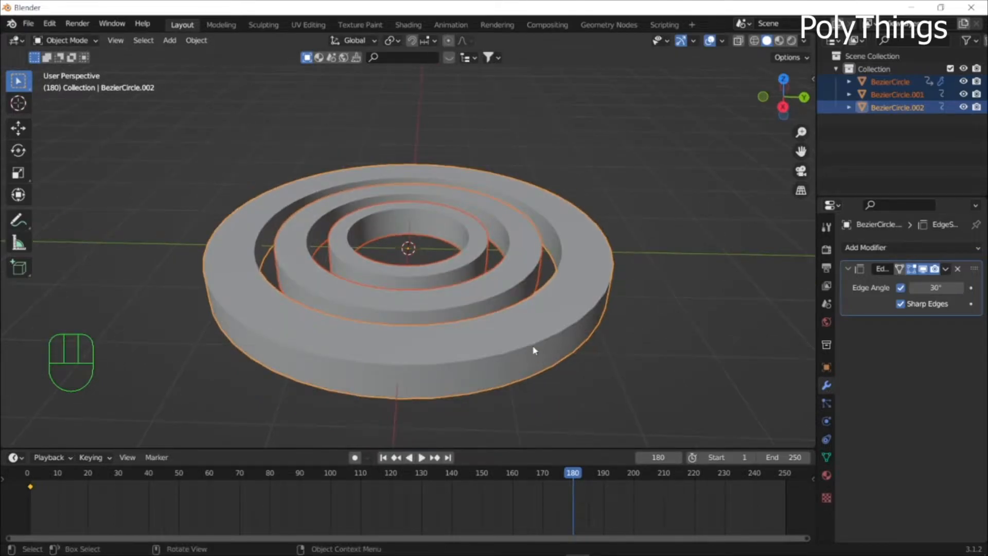
Rotate the outermost ring 180° about global X and insert a Rotation keyframe for it at frame 180
left_click(534, 350)
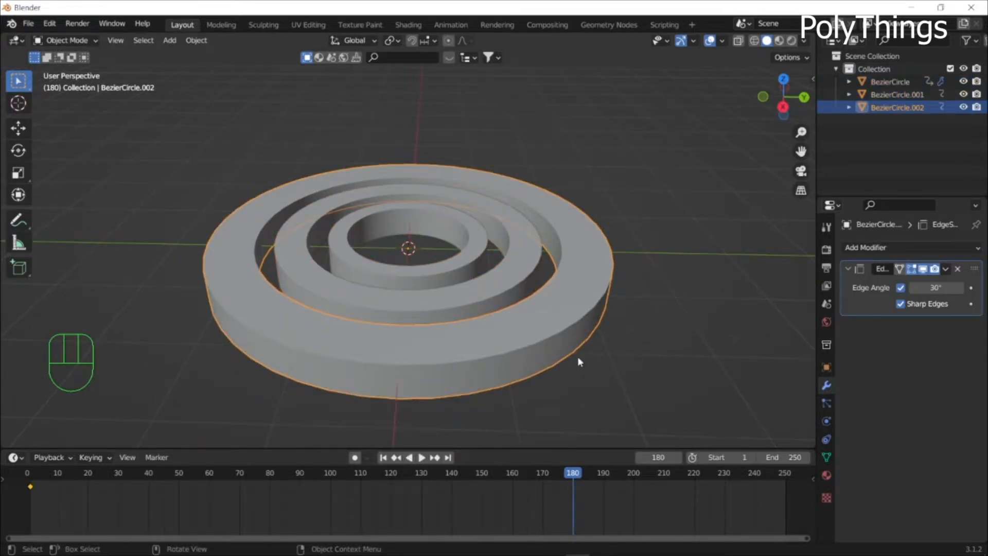
key("r")
key("x")
key("KP_1")
key("KP_8")
key("KP_0")
key("KP_Enter")
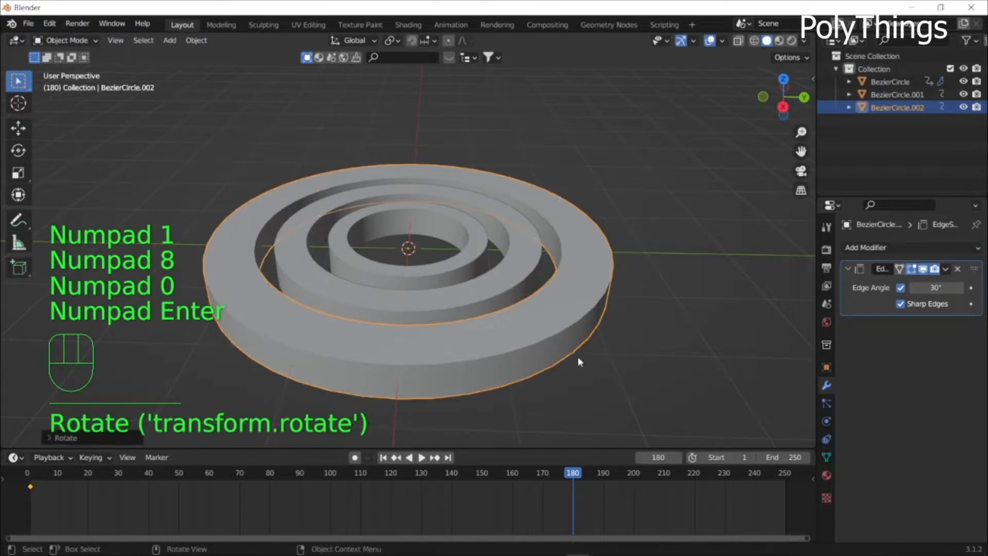
key("i")
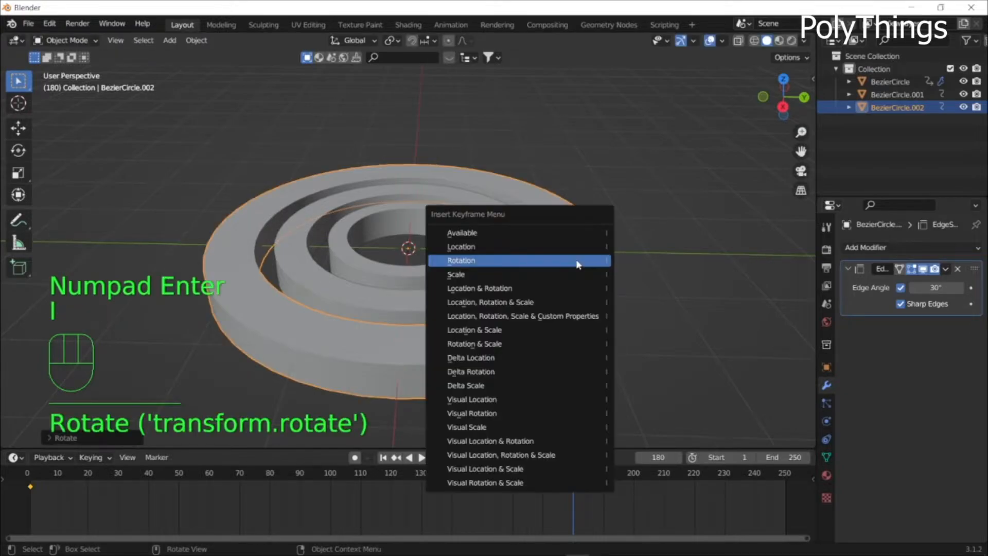
left_click(578, 264)
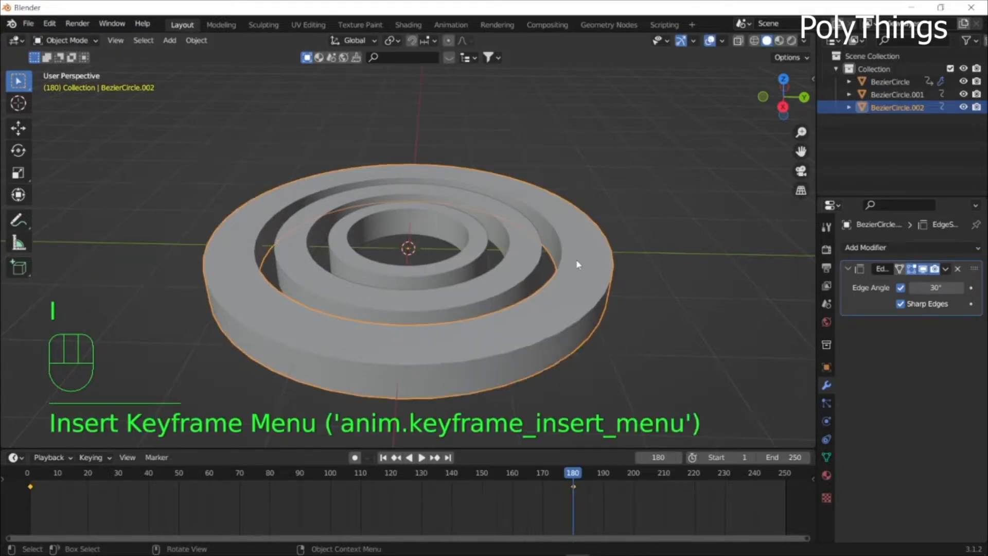
Set the scene's end frame to 180 and play the animation to check the outermost ring's rotation
left_click(780, 458)
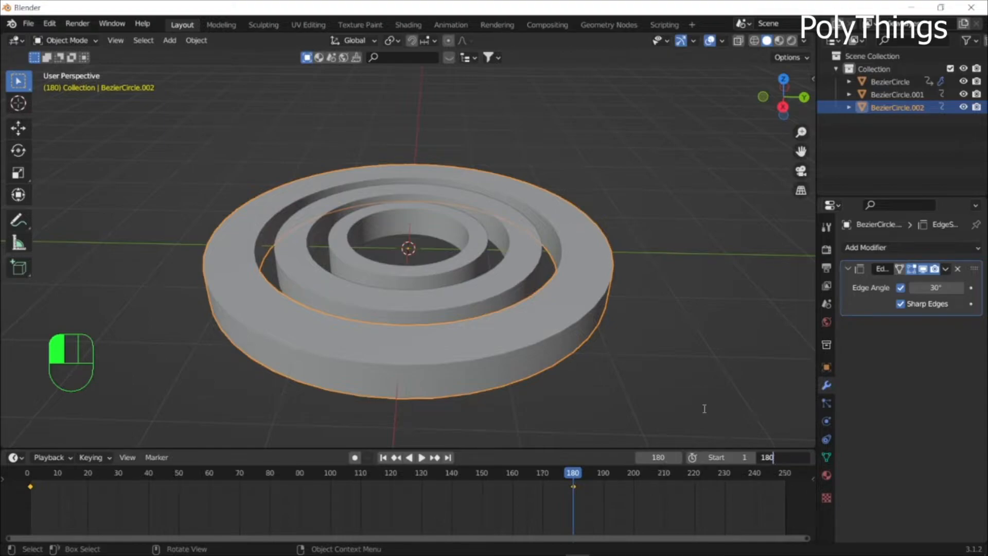
key("Return")
key("space")
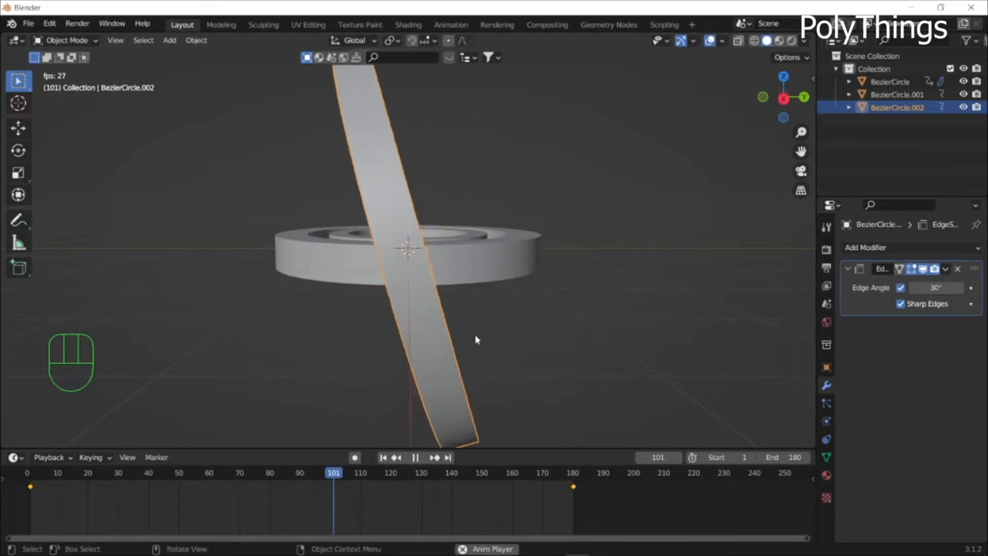
key("space")
At frame 180, rotate the middle ring -180° about global X and insert a Rotation keyframe for it
left_click(571, 475)
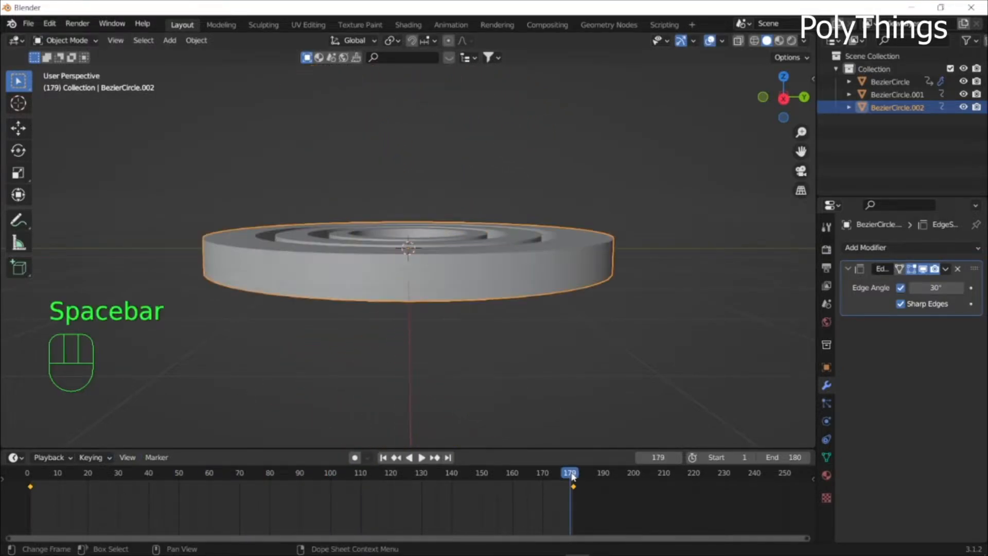
left_click_drag(576, 476, 573, 476)
middle_click_drag(529, 393, 494, 298)
left_click(494, 298)
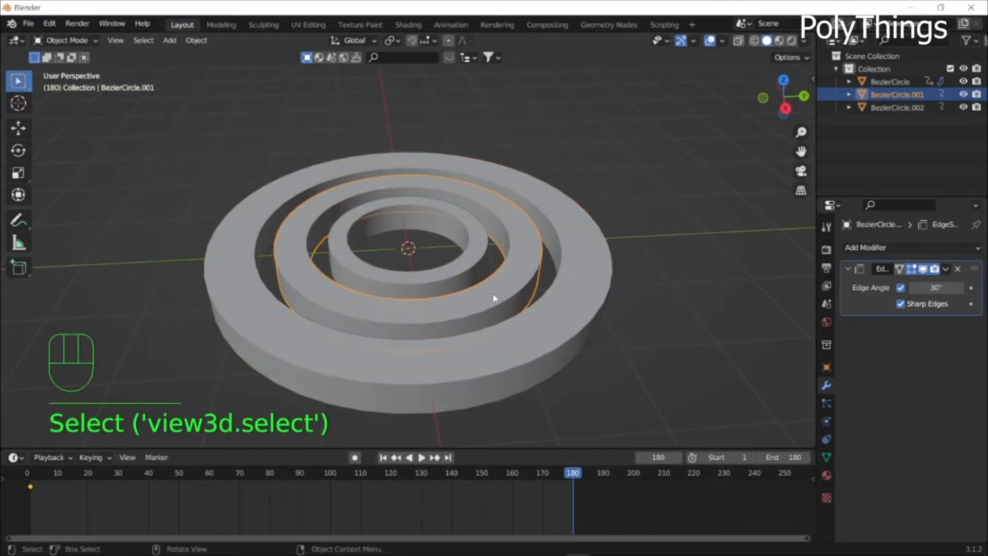
key("r")
key("x")
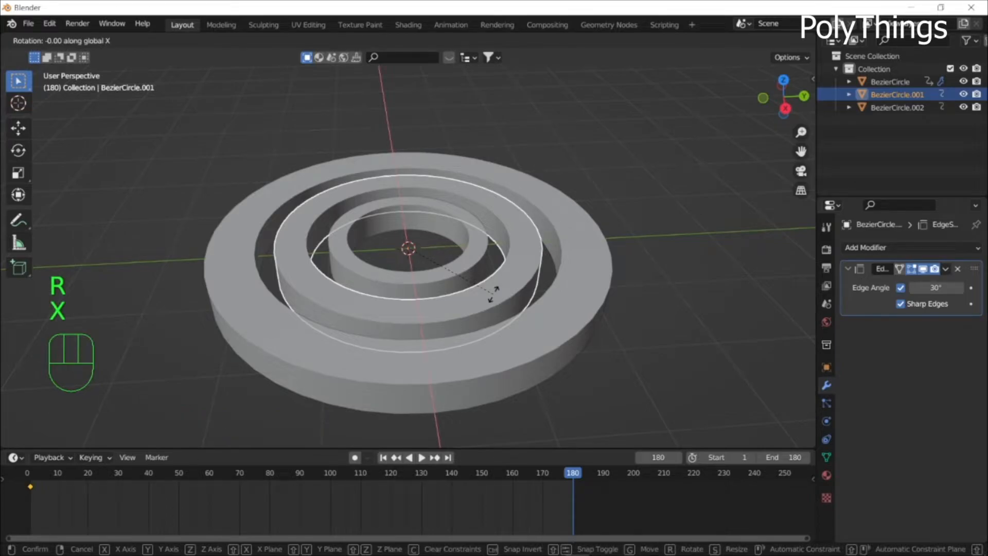
type("180")
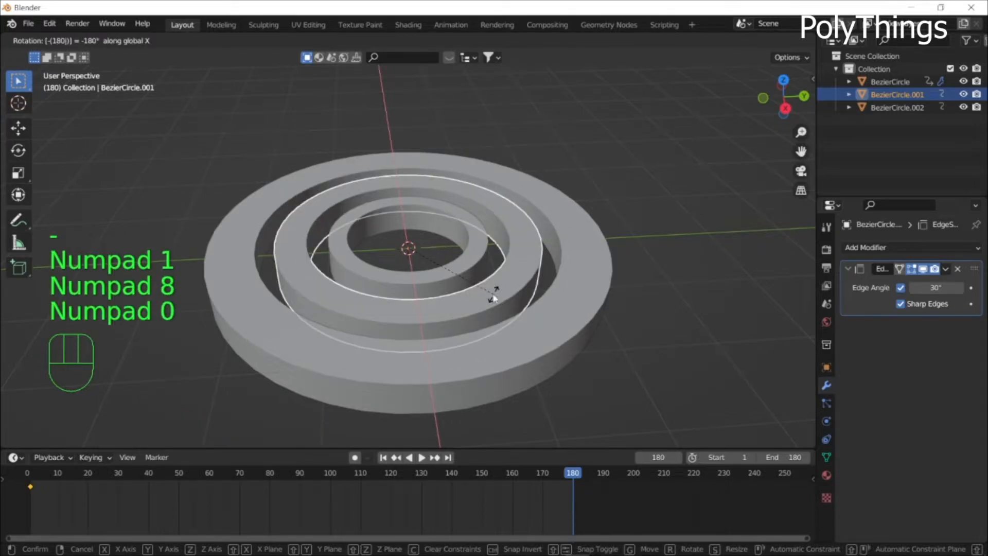
key("KP_Enter")
key("i")
left_click(494, 293)
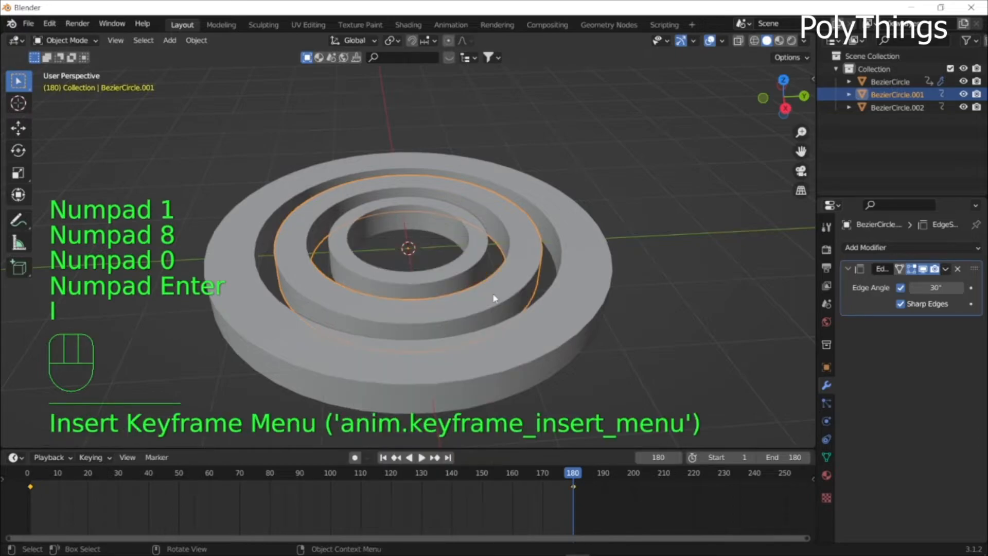
Play the animation and check the opposing rotations of the middle and outermost rings from several angles
key("space")
middle_click_drag(494, 293, 489, 280)
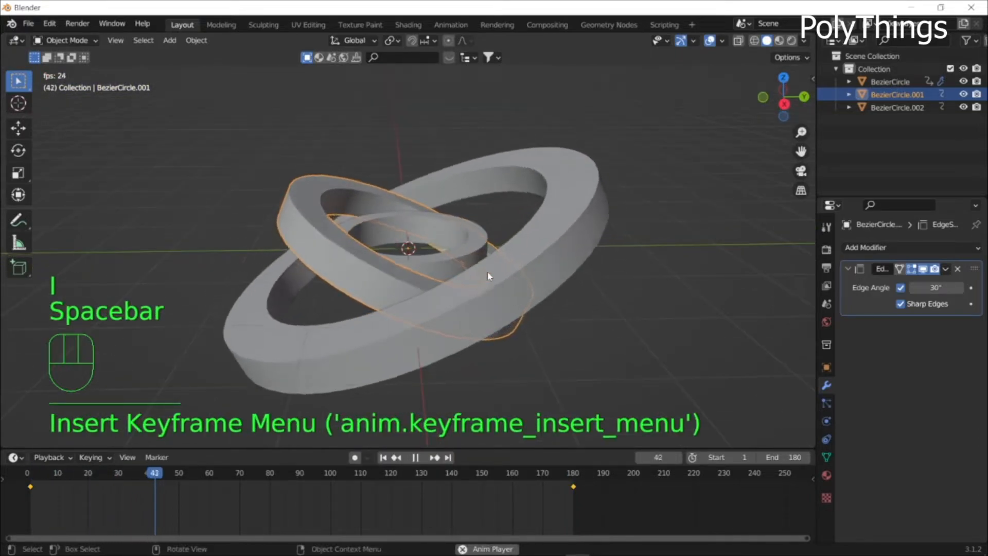
left_click(607, 285)
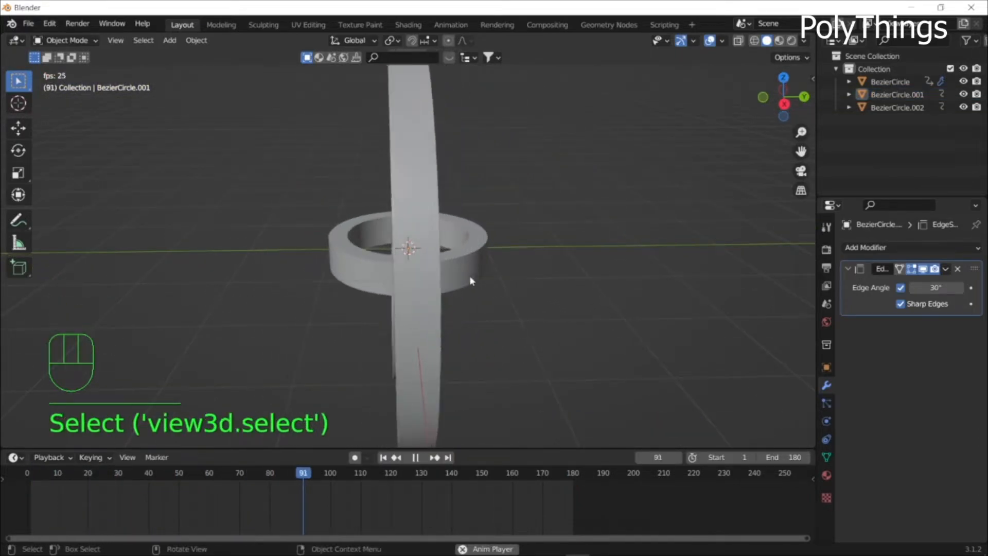
middle_click_drag(414, 268, 410, 289)
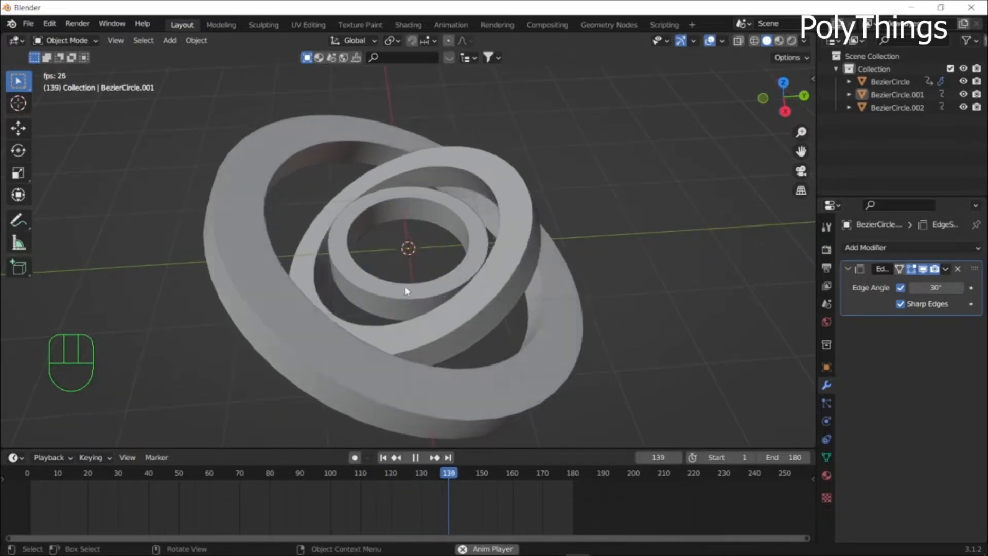
key("space")
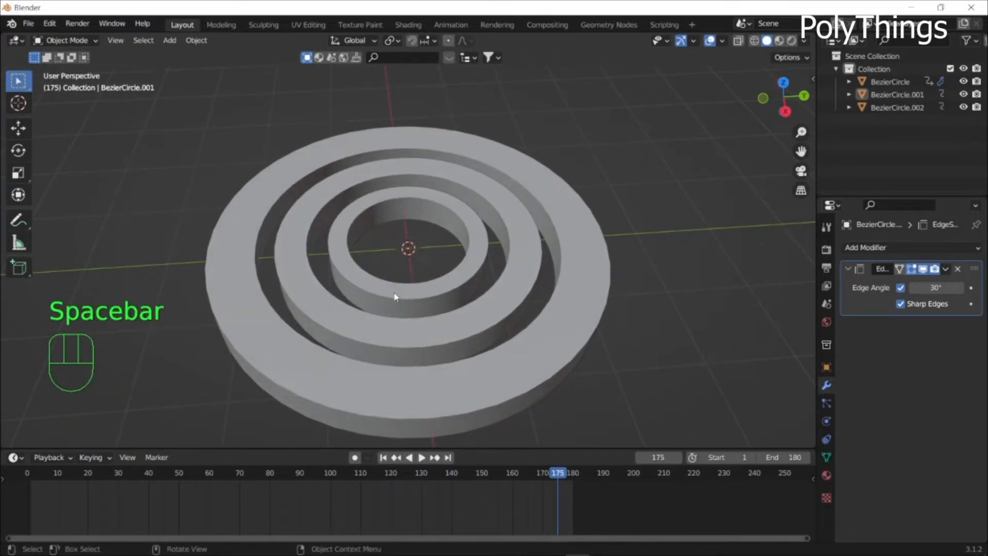
Rotate the innermost ring 180° about global Y and insert a Rotation keyframe for it at frame 175
left_click(395, 297)
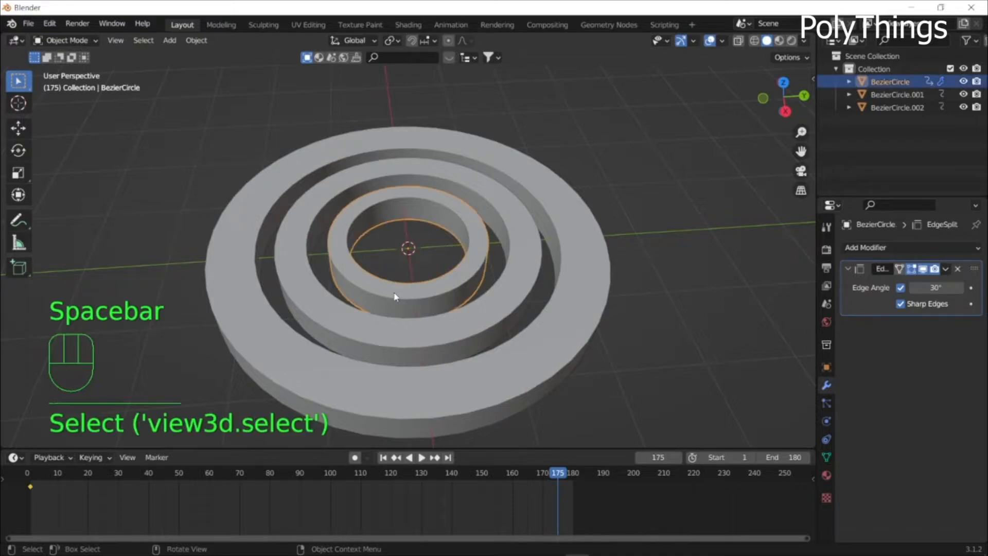
key("r")
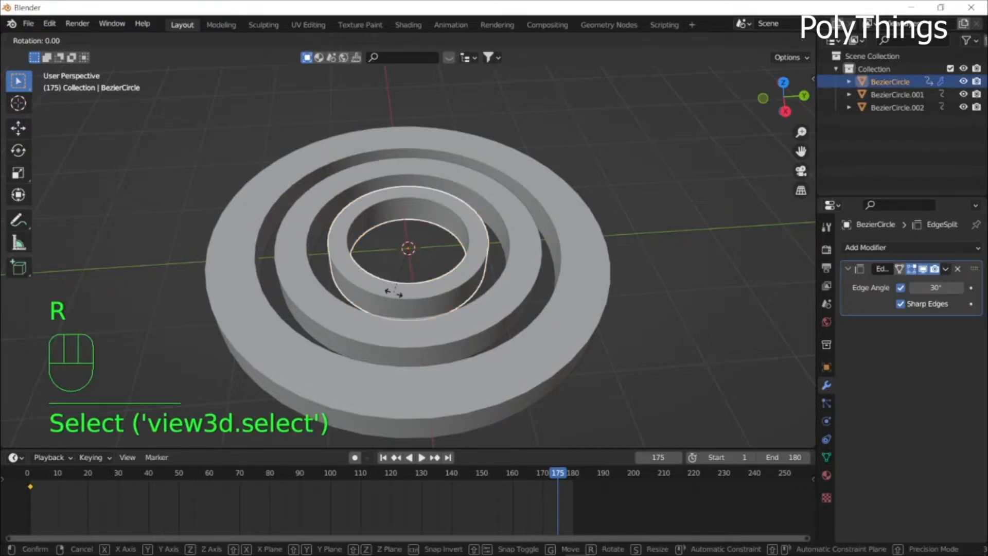
type("y")
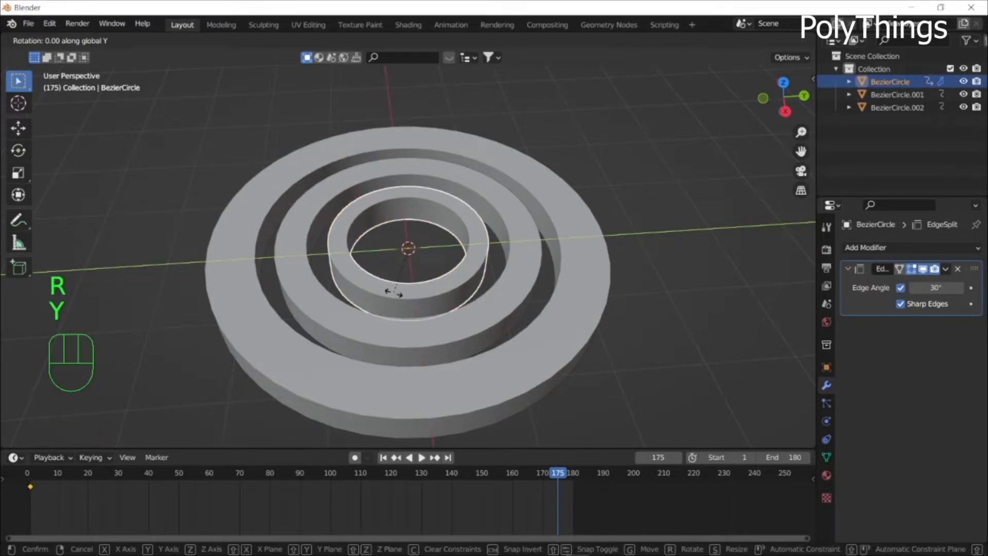
type("180")
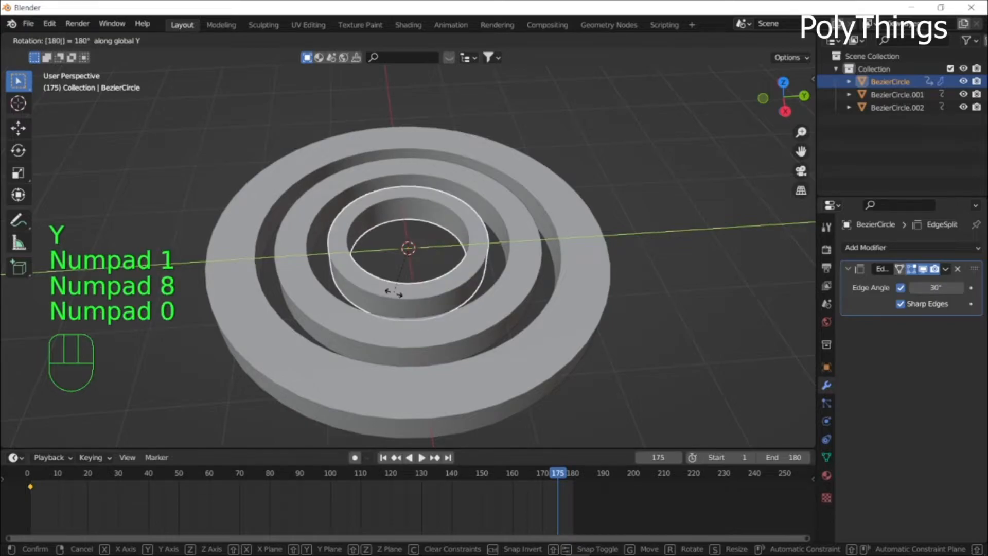
left_click(394, 295)
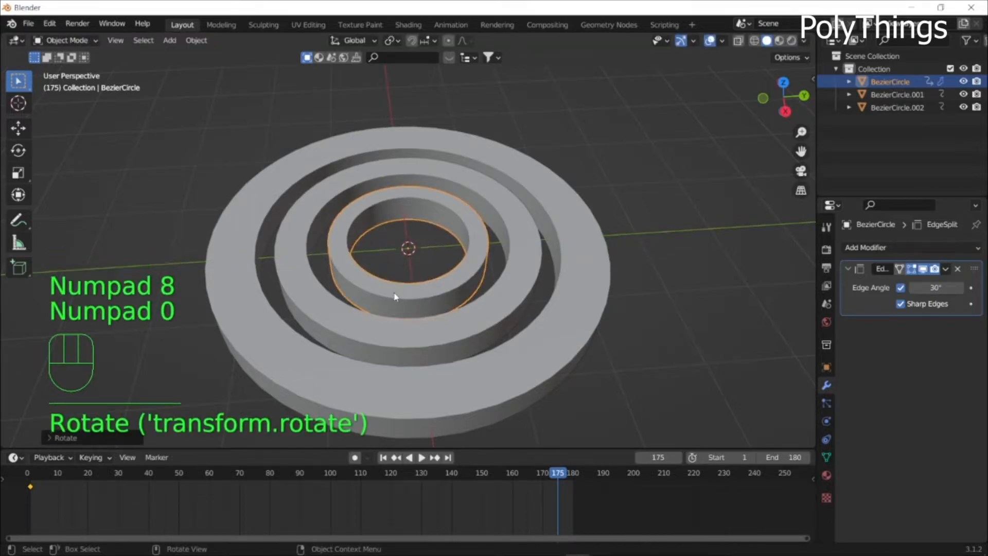
key("i")
left_click(396, 289)
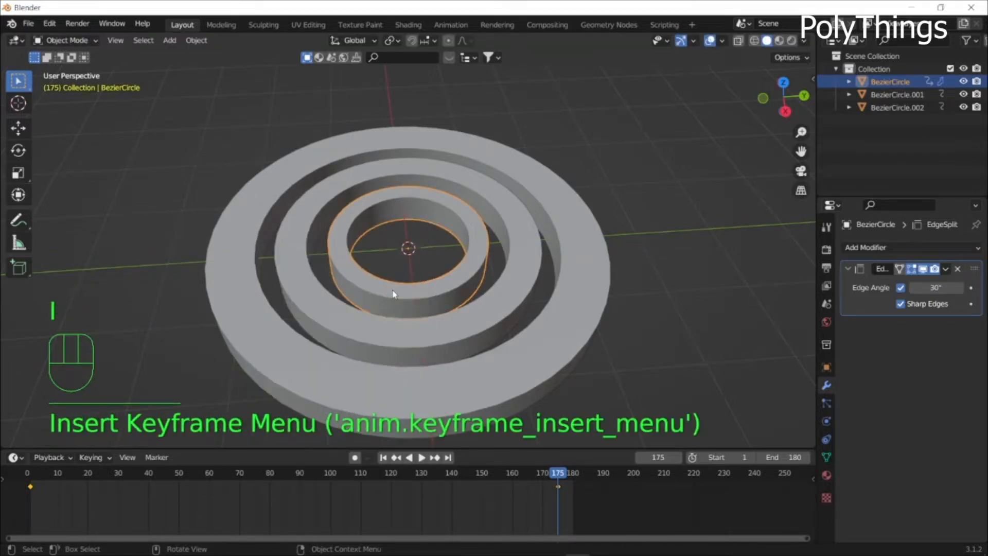
Move the innermost ring's end keyframe from frame 175 to frame 180
left_click(549, 487)
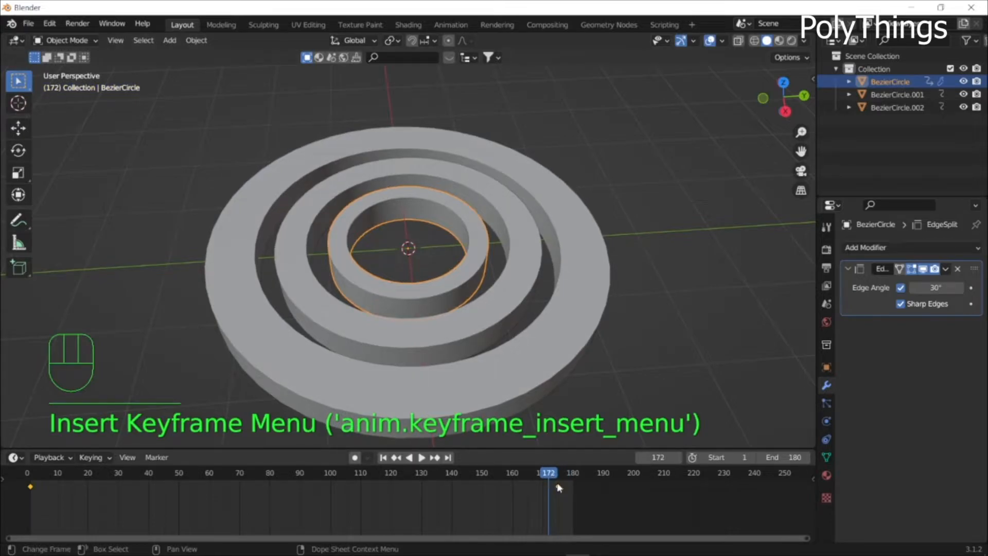
left_click(559, 487)
key("g")
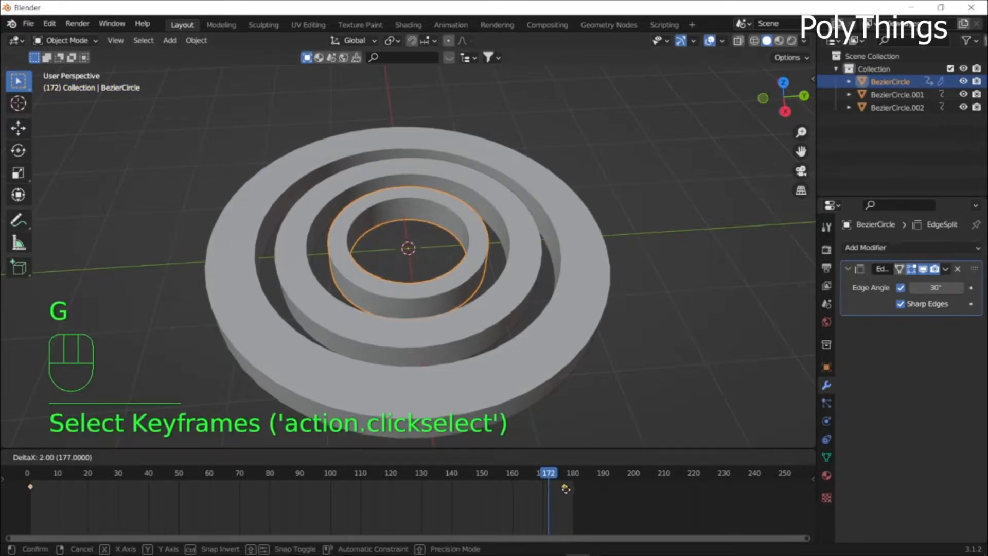
left_click(574, 494)
middle_click_drag(469, 295, 460, 259)
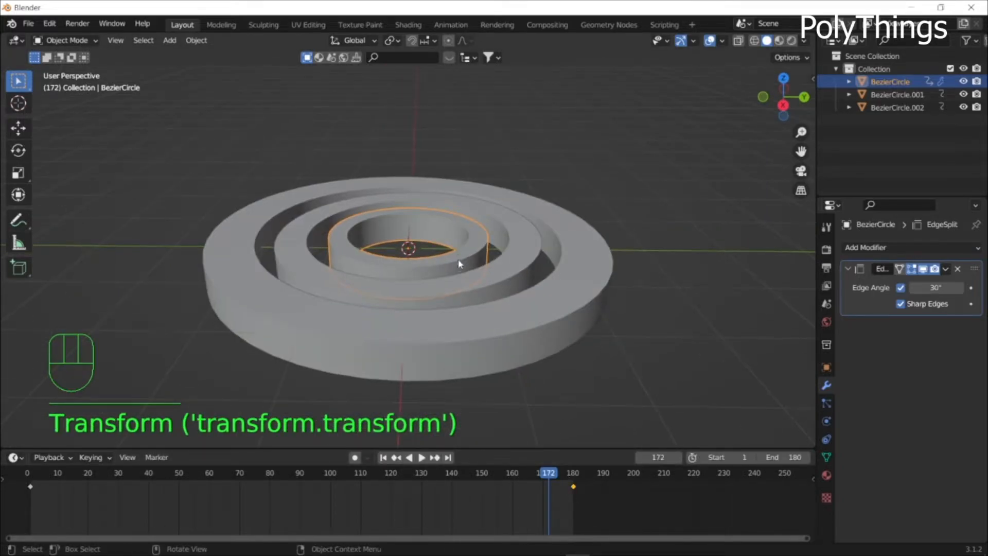
Play back the animation to check the combined rotation of all three rings
key("space")
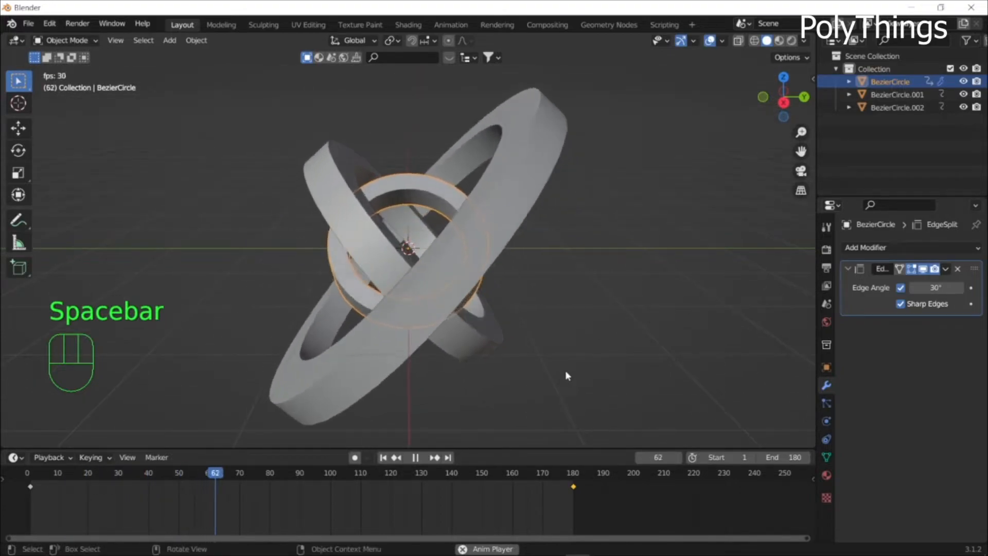
middle_click_drag(596, 270, 566, 264)
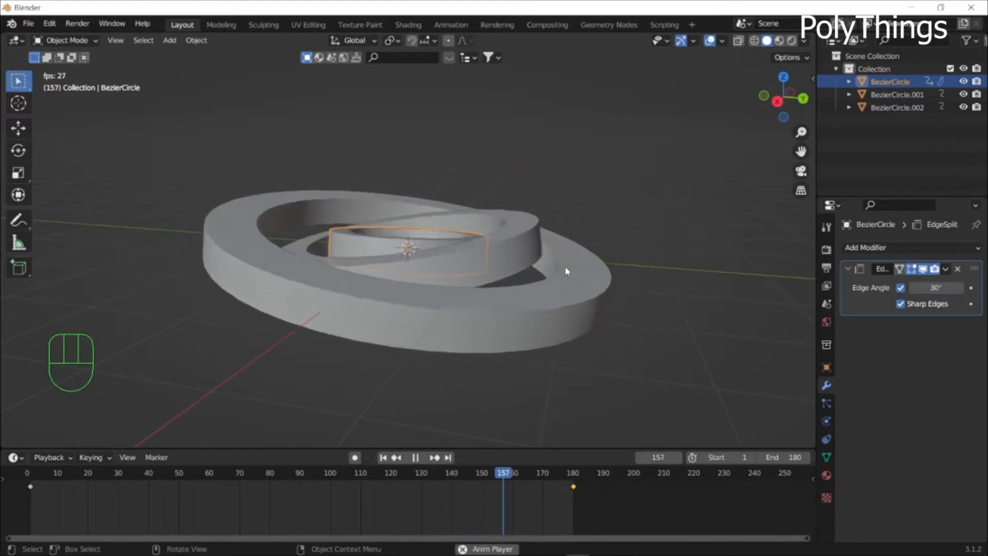
key("space")
Select all three rings and set the handle type of their keyframes to Vector
key("a")
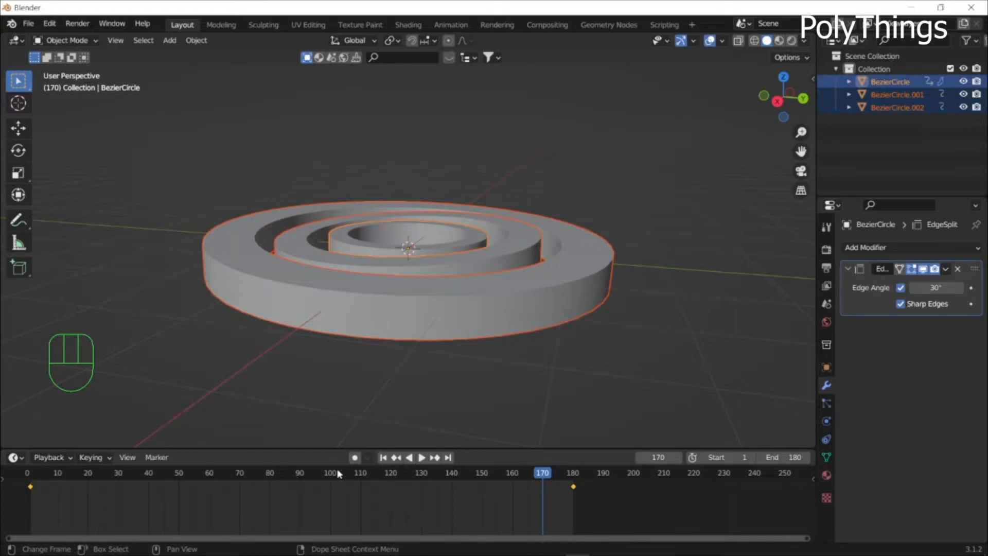
key("v")
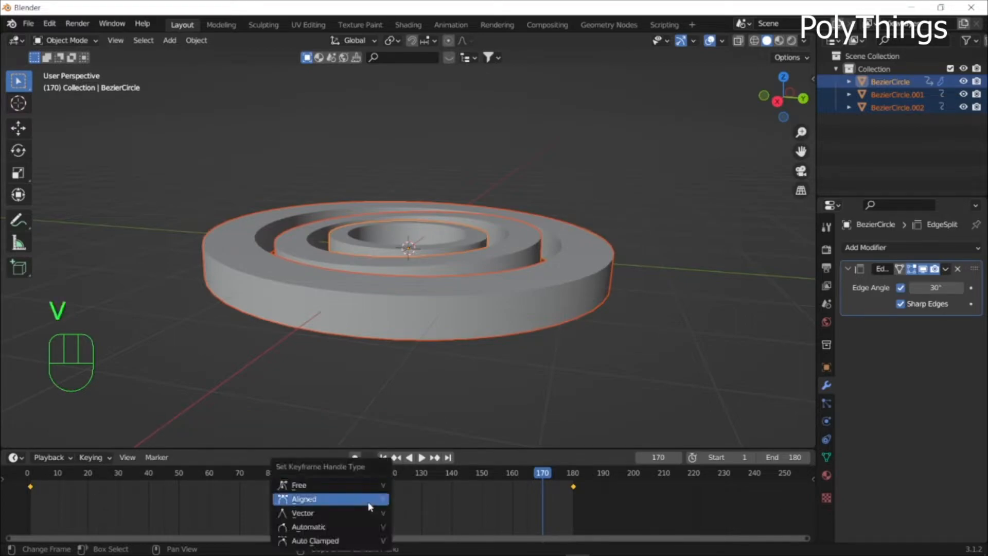
left_click(330, 514)
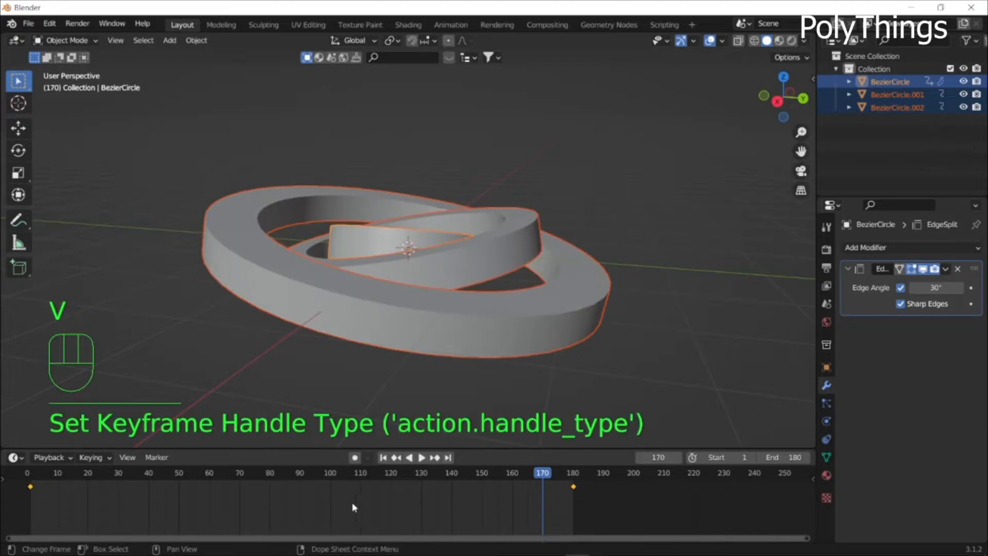
Set the animation's end frame to 179 and the output frame rate to 30 fps while it plays
key("space")
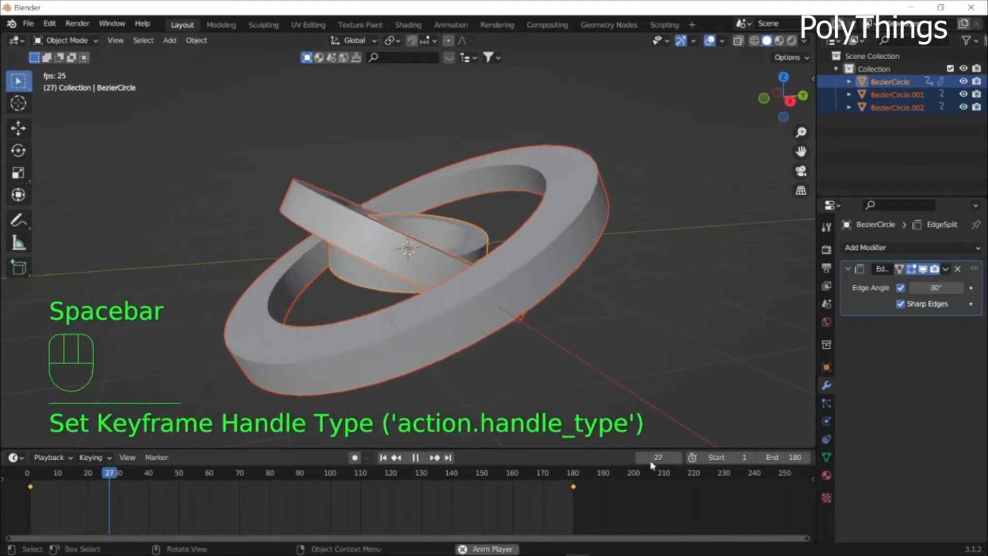
left_click(761, 458)
middle_click_drag(669, 406, 631, 379)
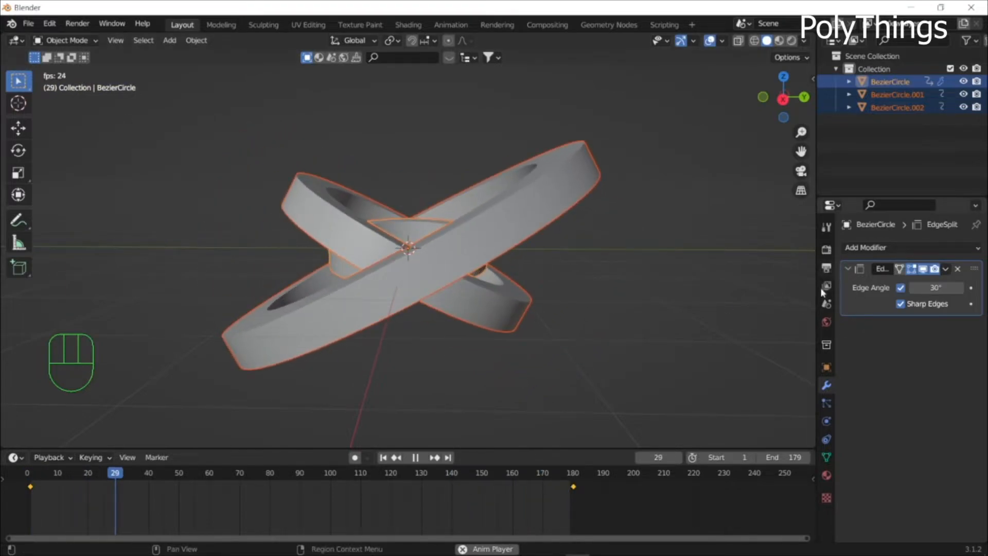
left_click(827, 268)
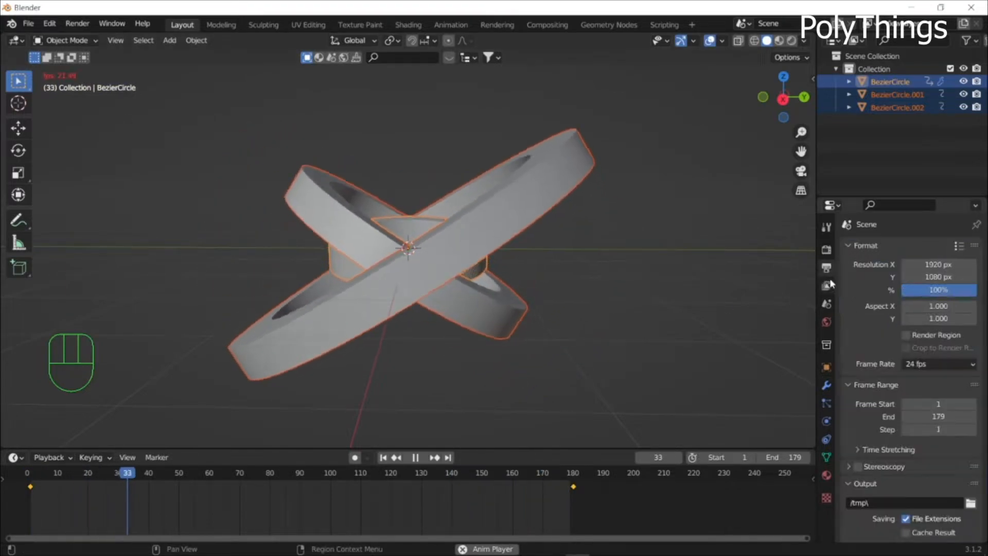
left_click(921, 365)
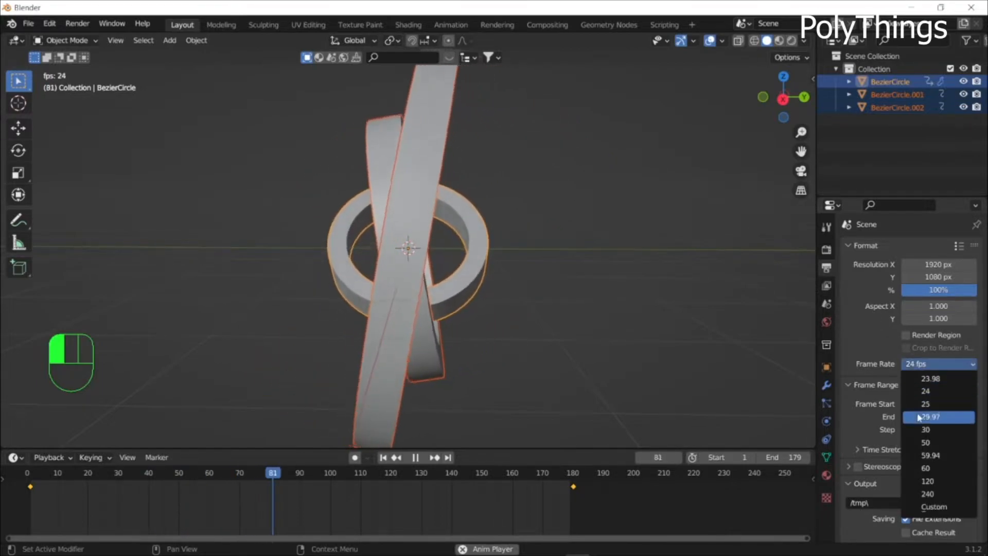
left_click(937, 430)
Deselect the rings and play the animation to check that it loops smoothly
middle_click_drag(700, 369, 660, 381)
left_click(658, 379)
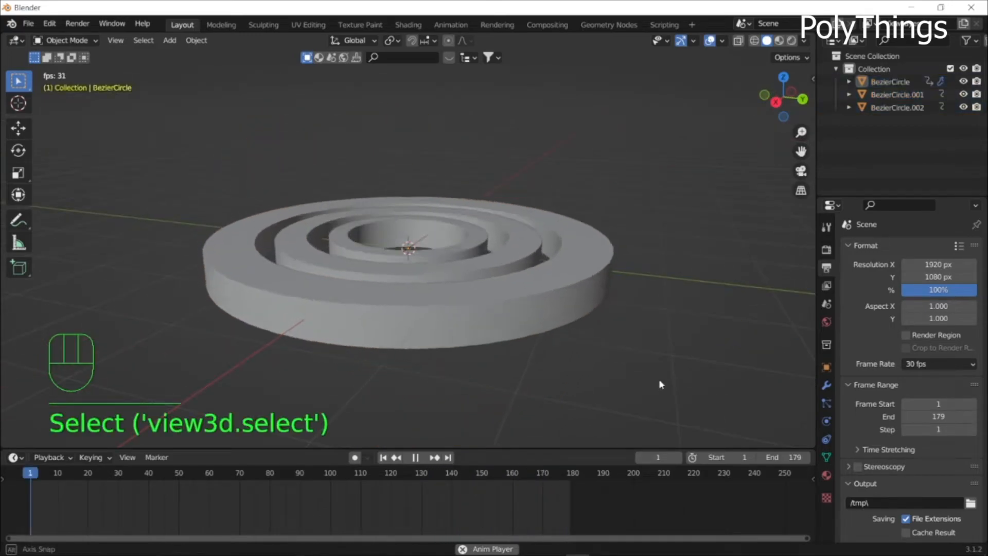
key("space")
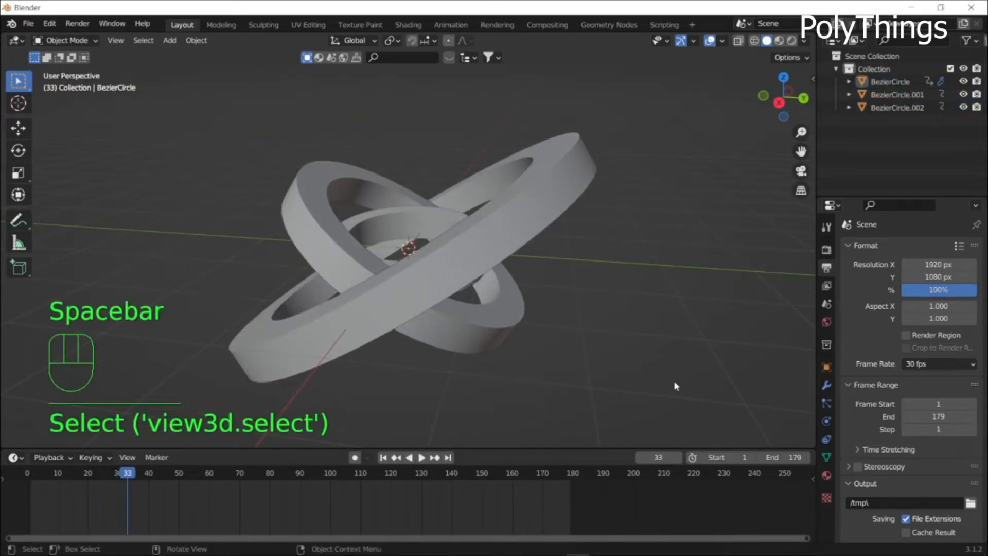
key("space")
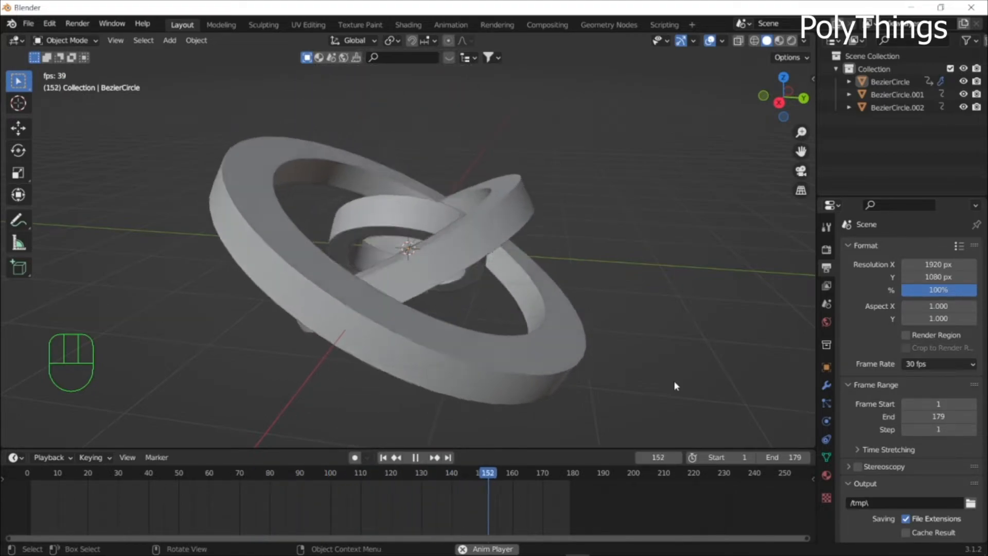
key("space")
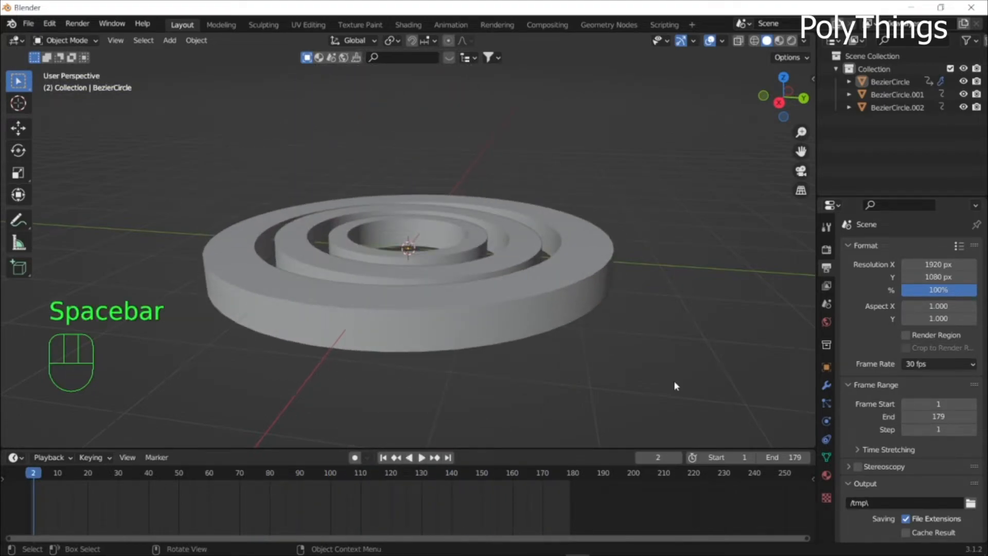
Add a mesh plane and, in the right orthographic view, lower it along global Z beneath the rings
key("shift+a")
mouse_move(633, 303)
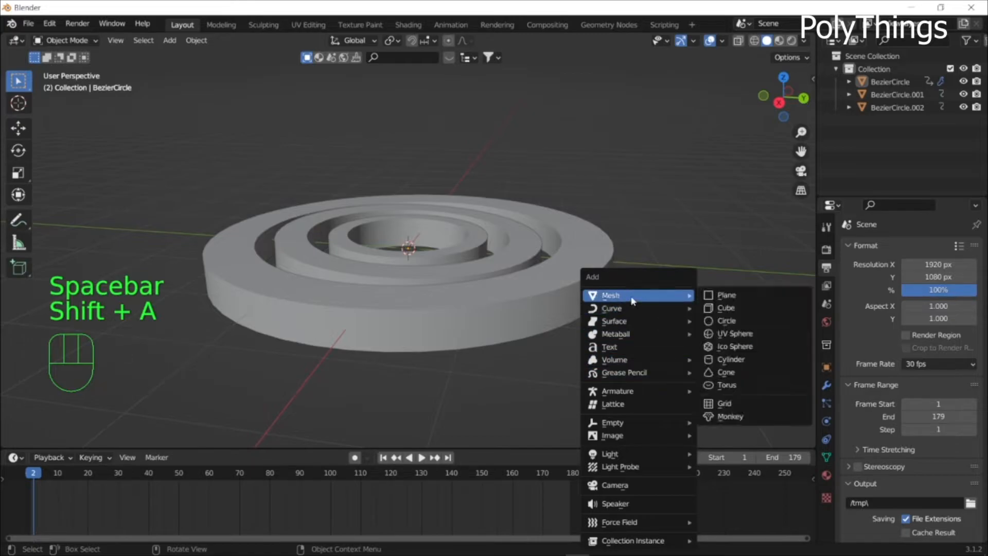
left_click(736, 300)
mouse_move(585, 305)
middle_mouse_down()
mouse_move(612, 282)
mouse_move(592, 271)
mouse_move(590, 118)
mouse_move(562, 280)
mouse_move(523, 314)
mouse_move(574, 304)
middle_mouse_up()
left_click(777, 103)
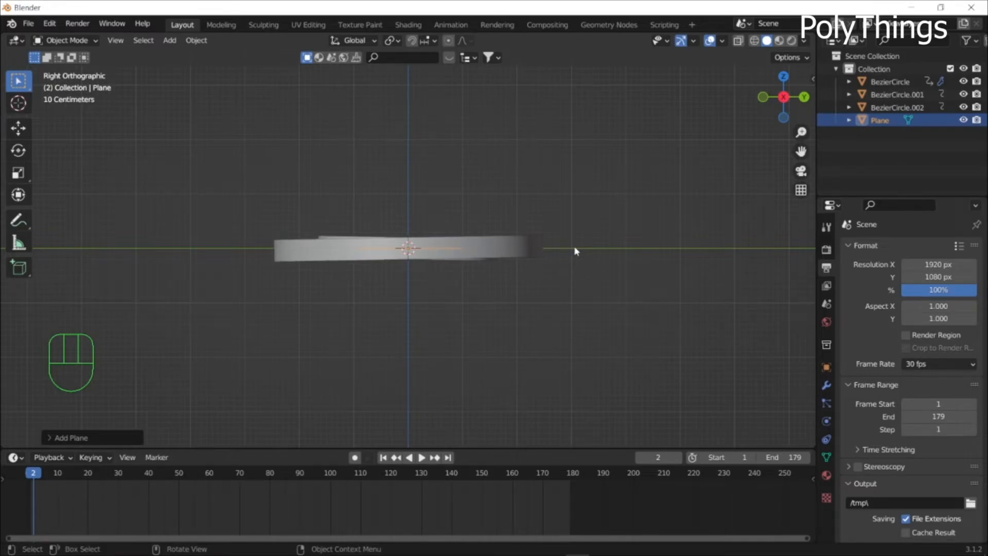
key("g")
key("z")
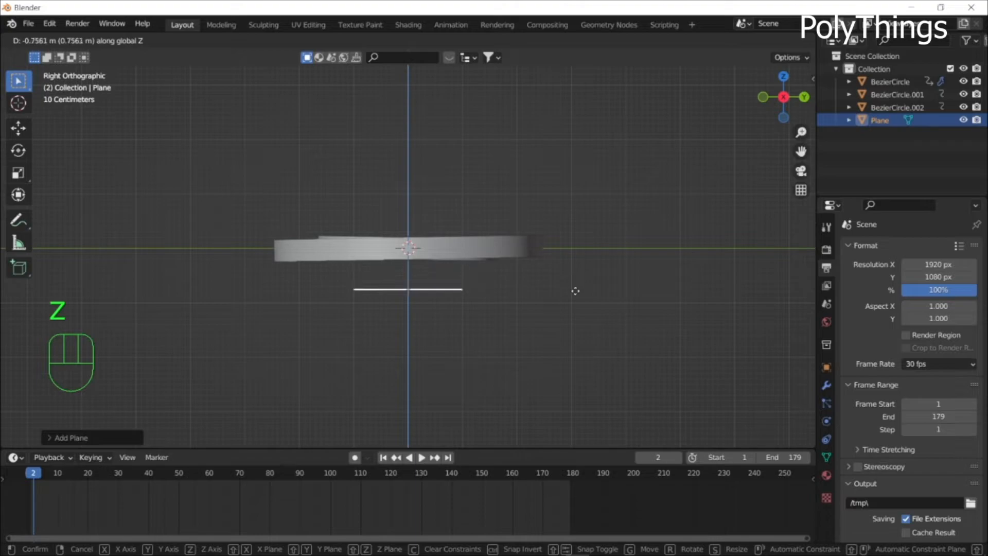
left_click(580, 359)
Go to frame 91 and lower the plane further along global Z until it clears the upright outermost ring
left_click_drag(37, 476, 304, 492)
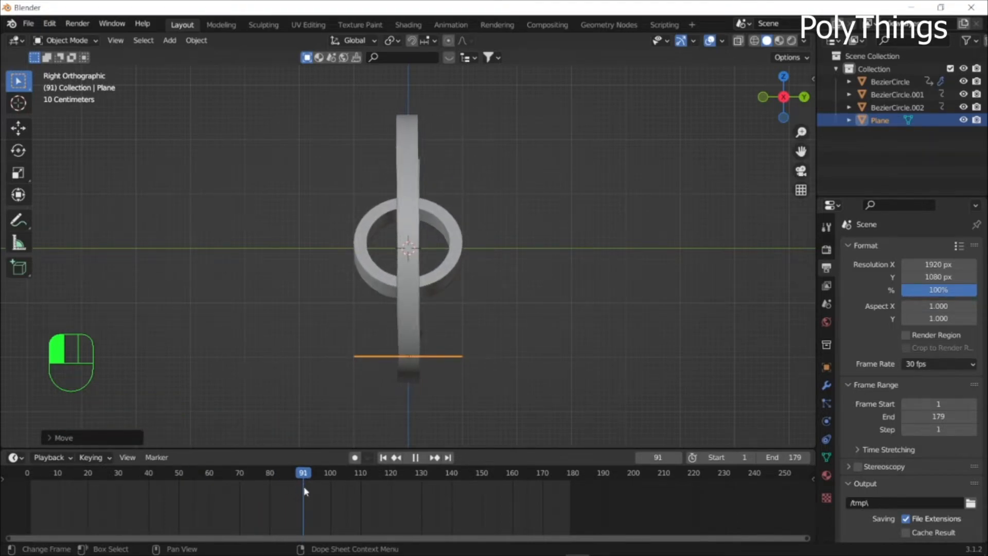
key("g")
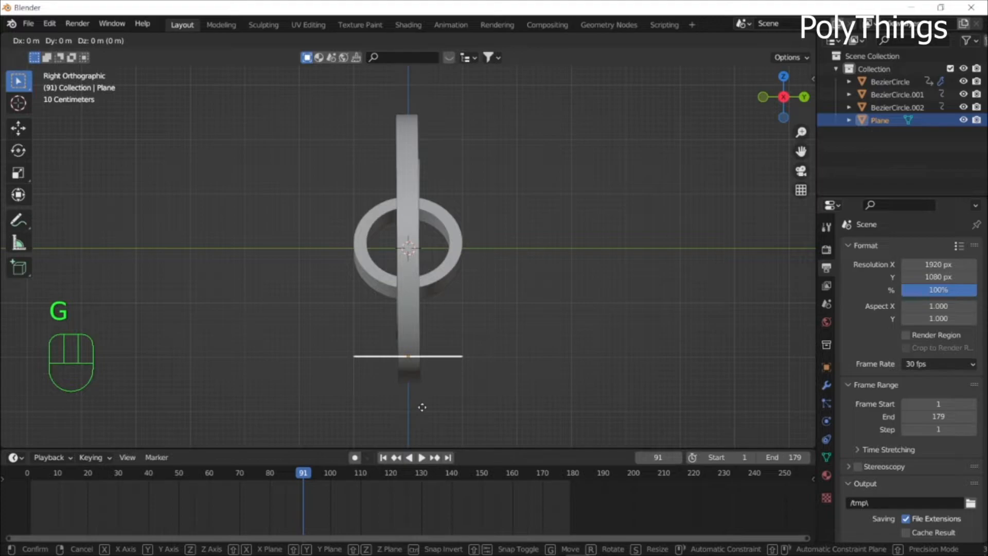
key("z")
left_click(426, 445)
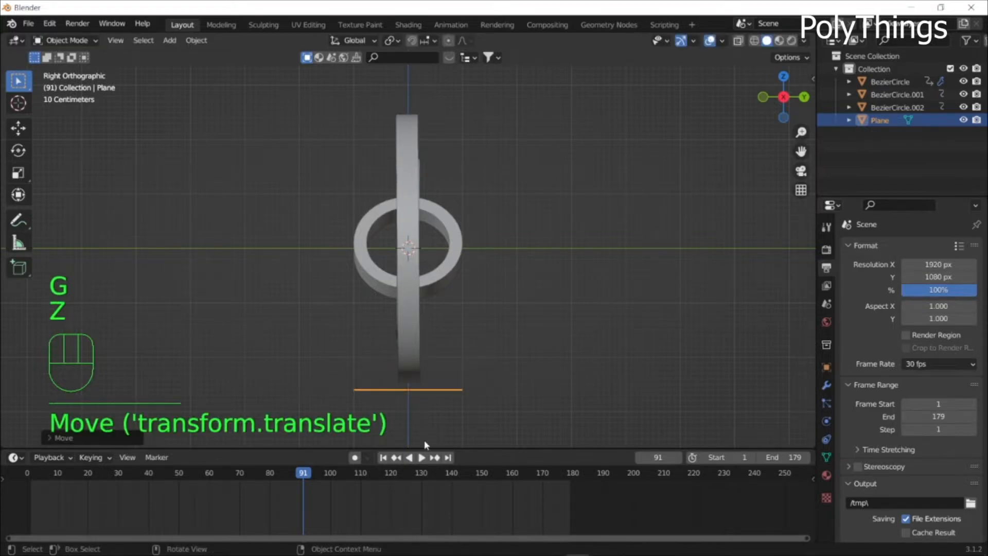
Scale the plane up uniformly into a large floor under the rings
middle_click_drag(453, 405, 515, 370)
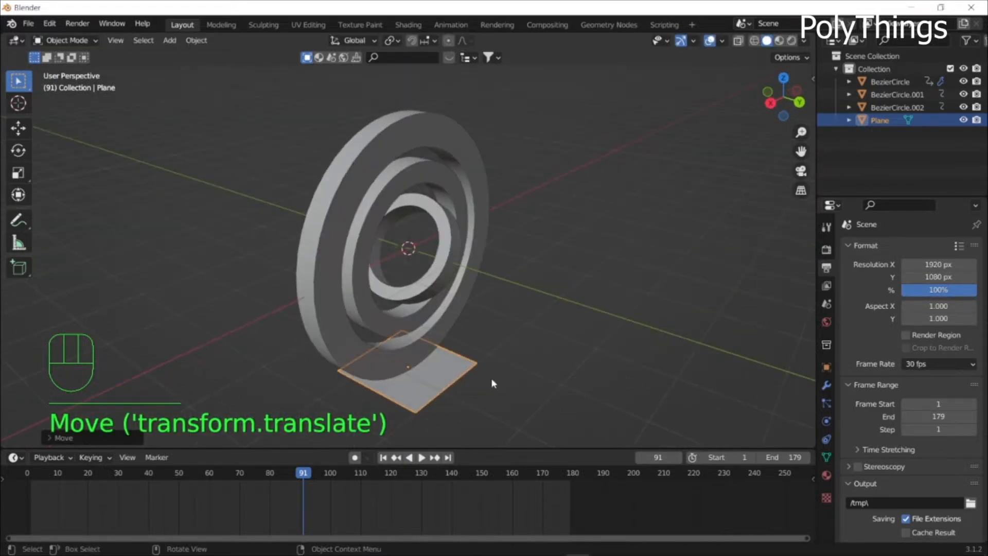
key("s")
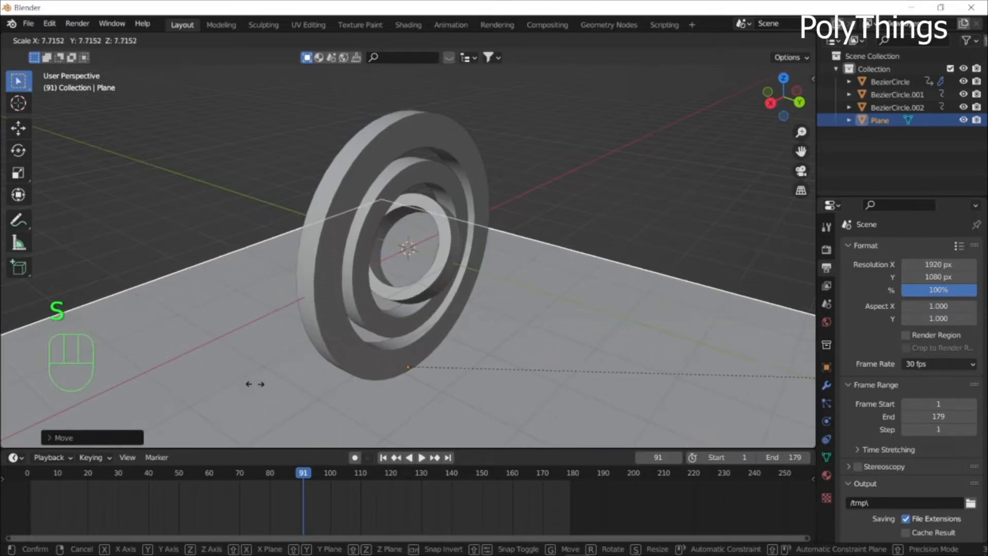
left_click(502, 403)
scroll(457, 399, "down", 3)
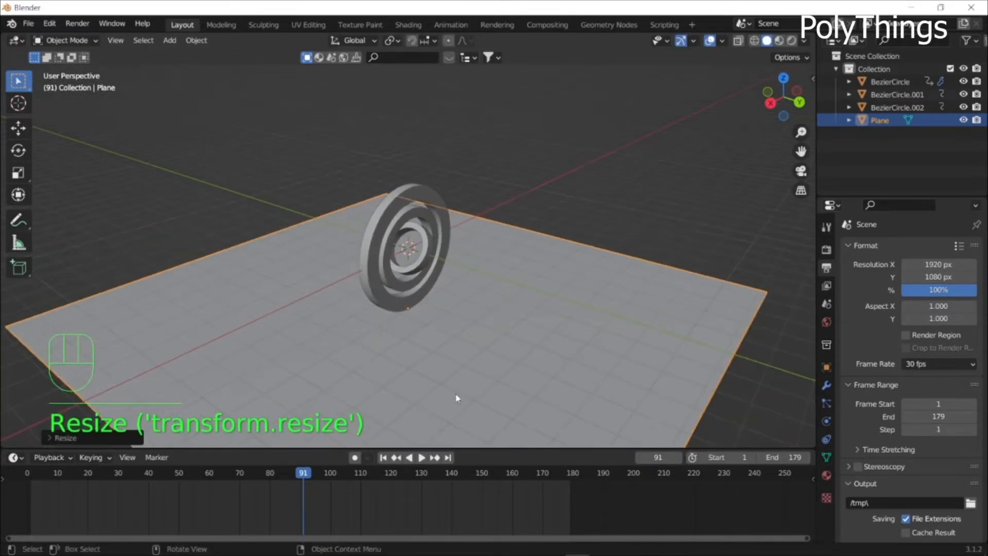
In Edit Mode, extrude one outer edge of the floor plane upward about 18 m along global Z to form a wall
key("Tab")
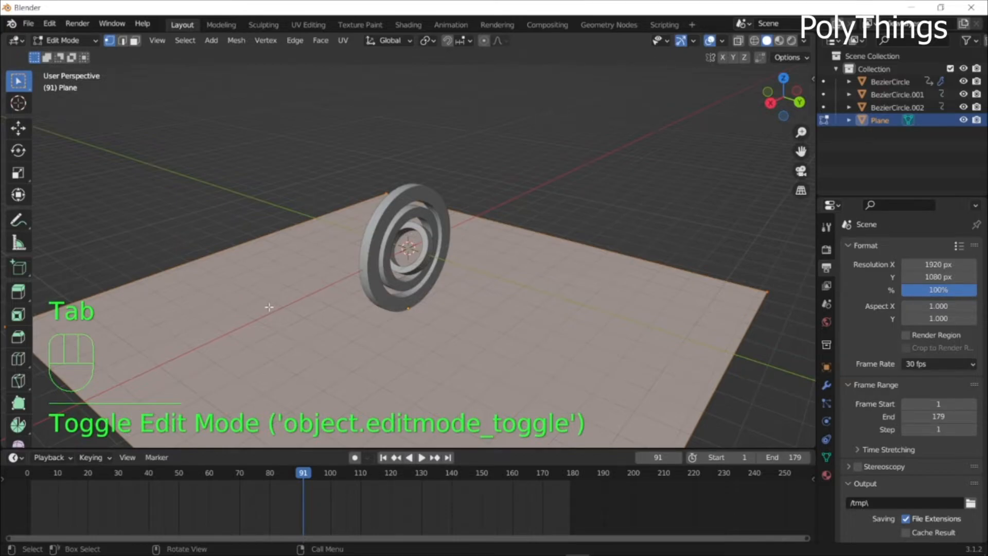
key("2")
middle_click_drag(276, 304, 171, 271)
left_click(177, 268)
scroll(179, 272, "down", 4)
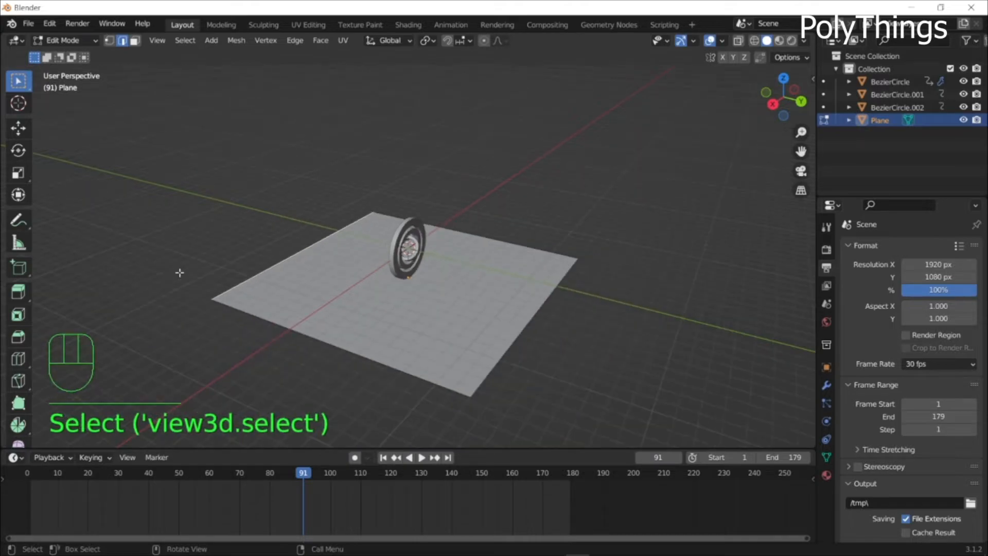
key("e")
key("z")
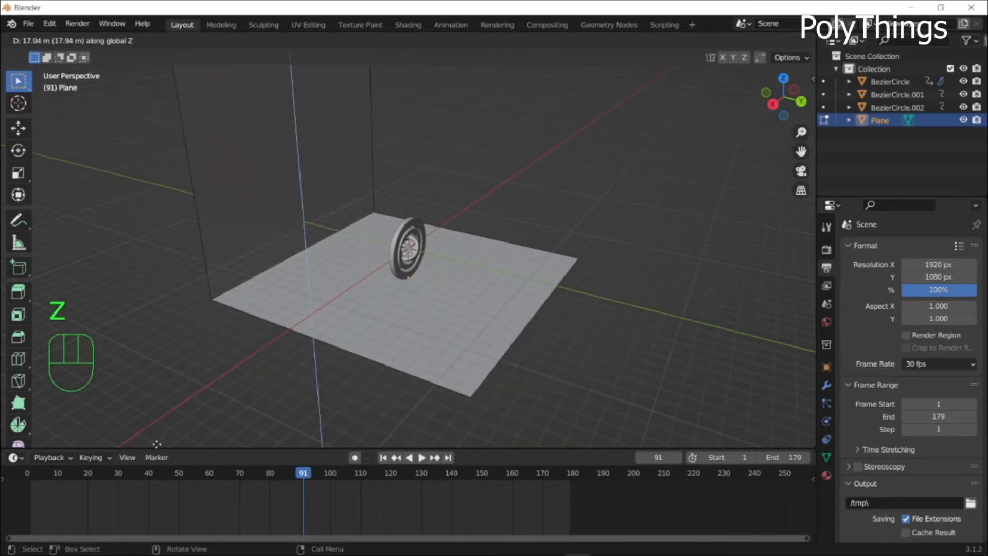
left_click(162, 58)
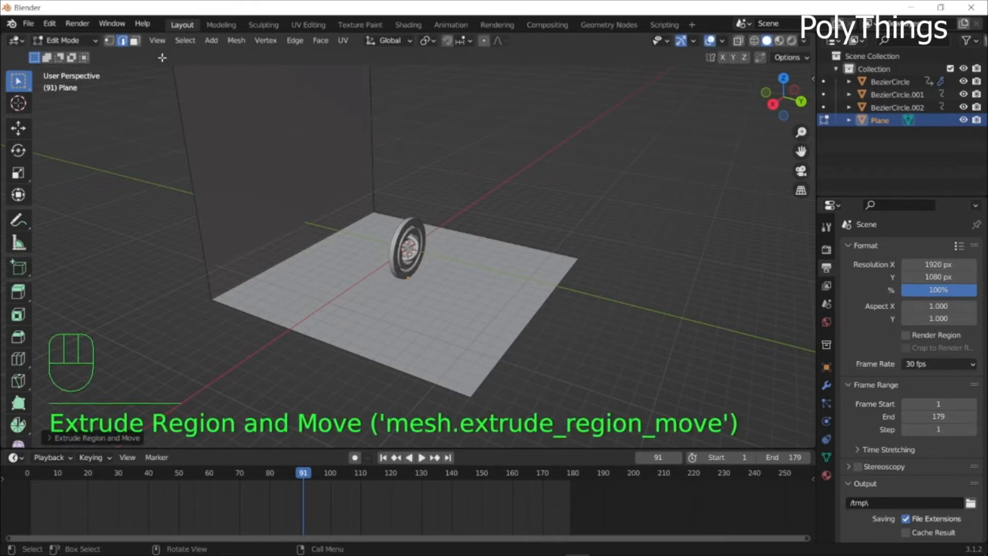
Bevel the edge between floor and wall with a width of about 0.556 m and about 20 segments
left_click(278, 259)
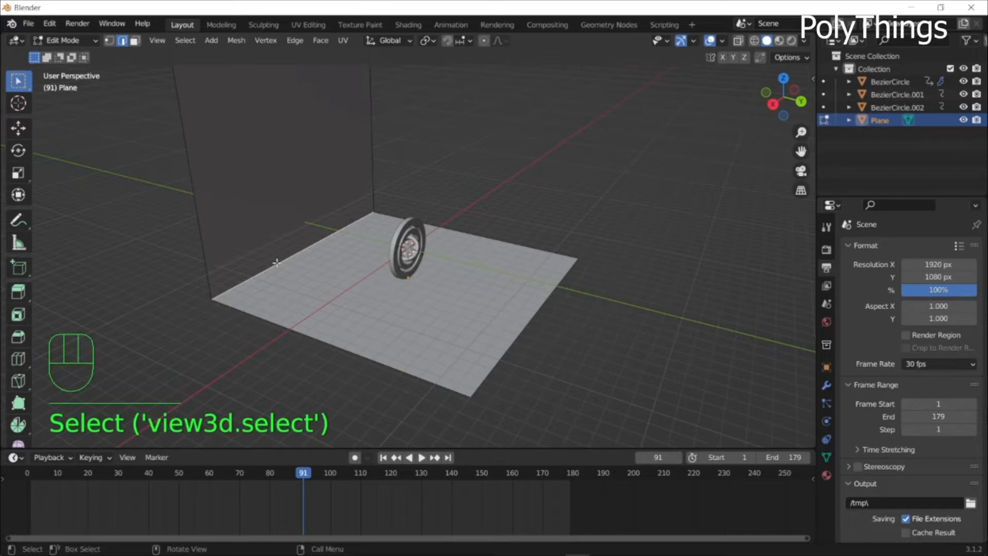
key("ctrl+b")
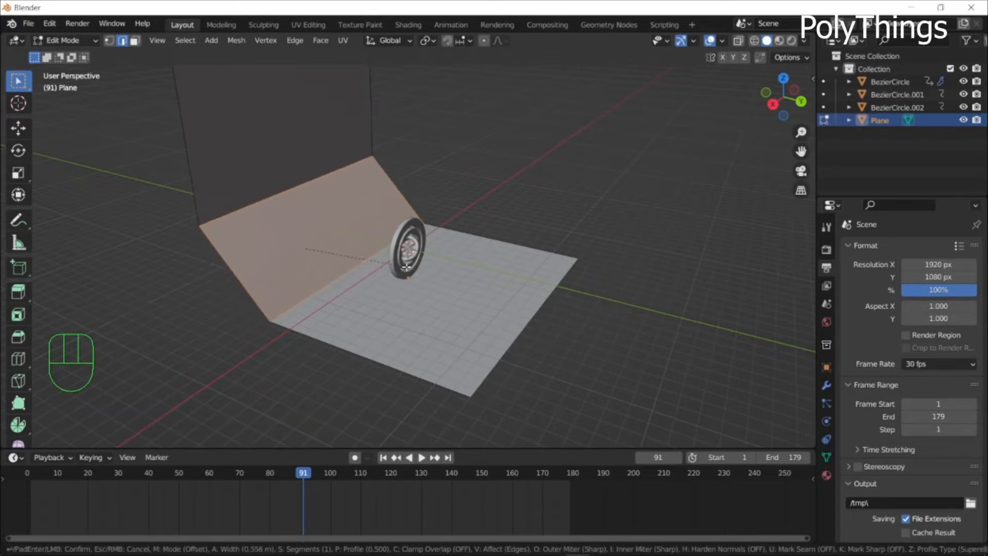
scroll(407, 266, "up", 19)
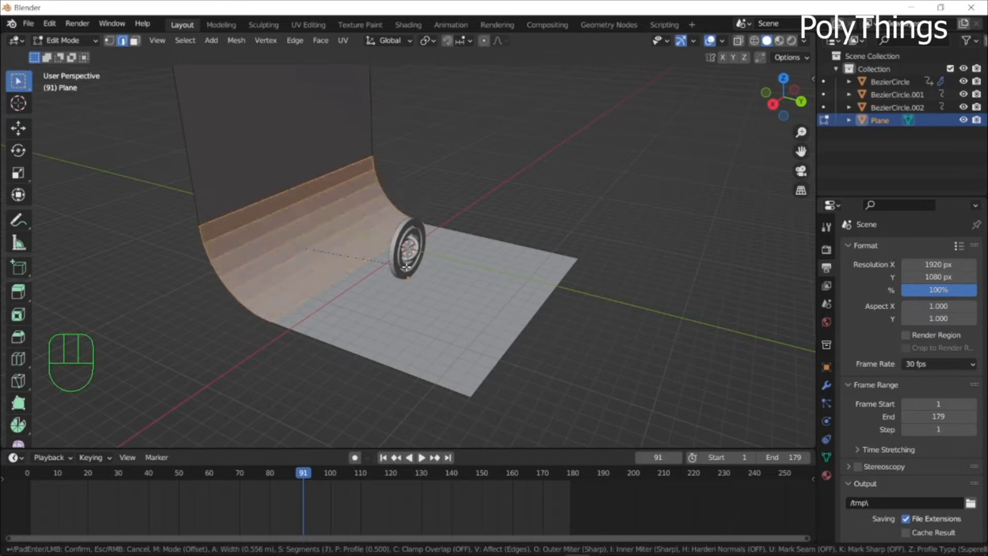
left_click(406, 267)
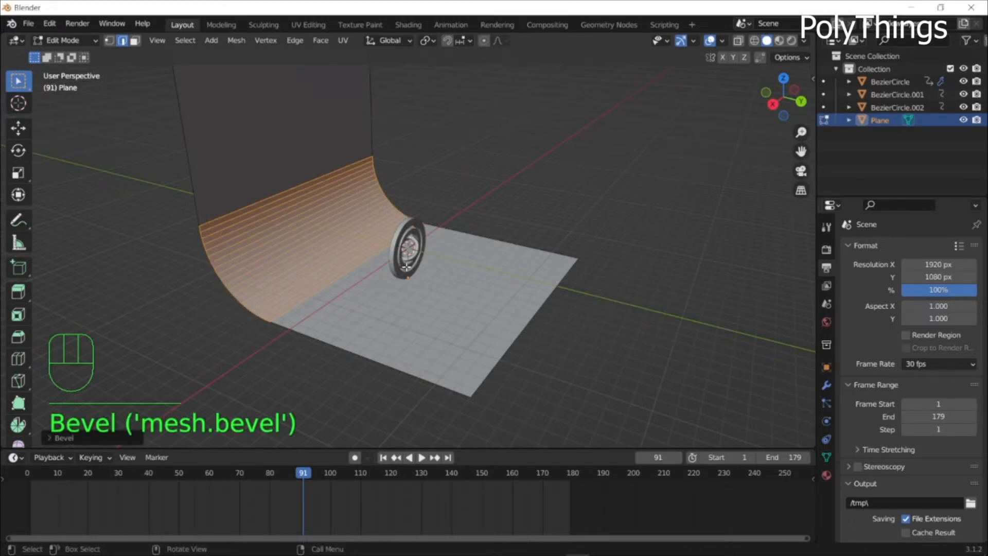
Return to Object Mode, apply Shade Smooth to the curved backdrop and face its wall in the view
key("Tab")
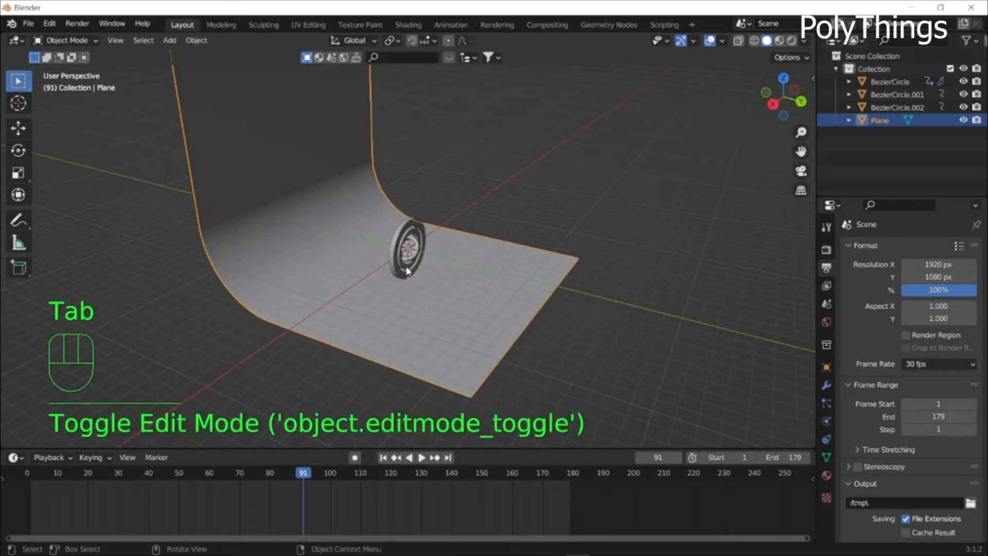
right_click(293, 237)
left_click(242, 201)
middle_click_drag(353, 209, 308, 190)
scroll(336, 194, "up", 3)
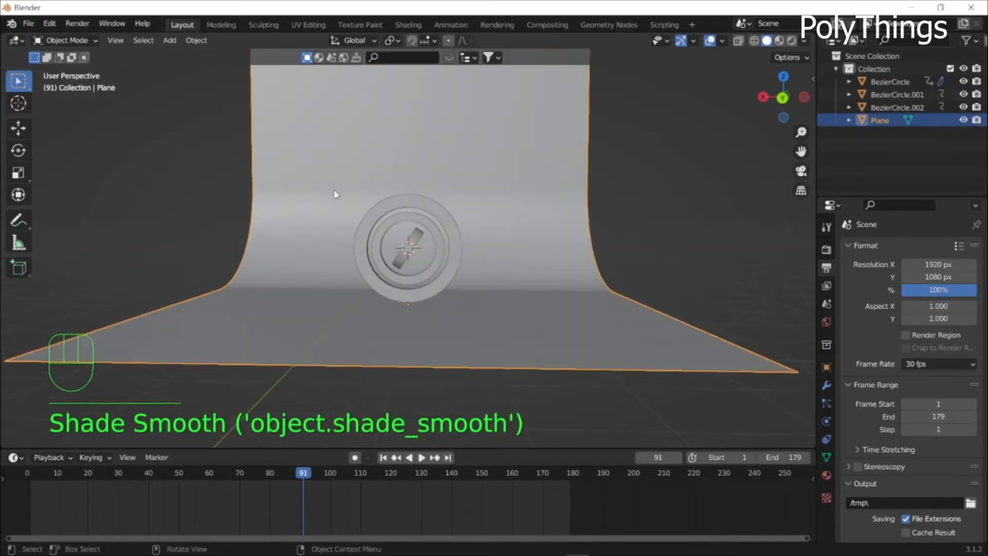
Play the animation in front of the backdrop, and rotate the backdrop a quarter turn about global Z
scroll(335, 194, "up", 2)
key("space")
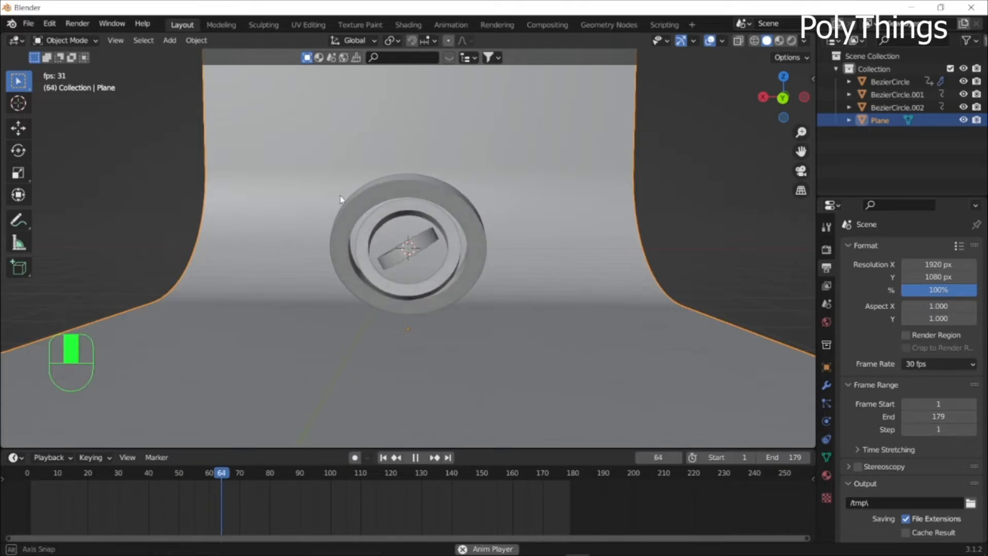
key("space")
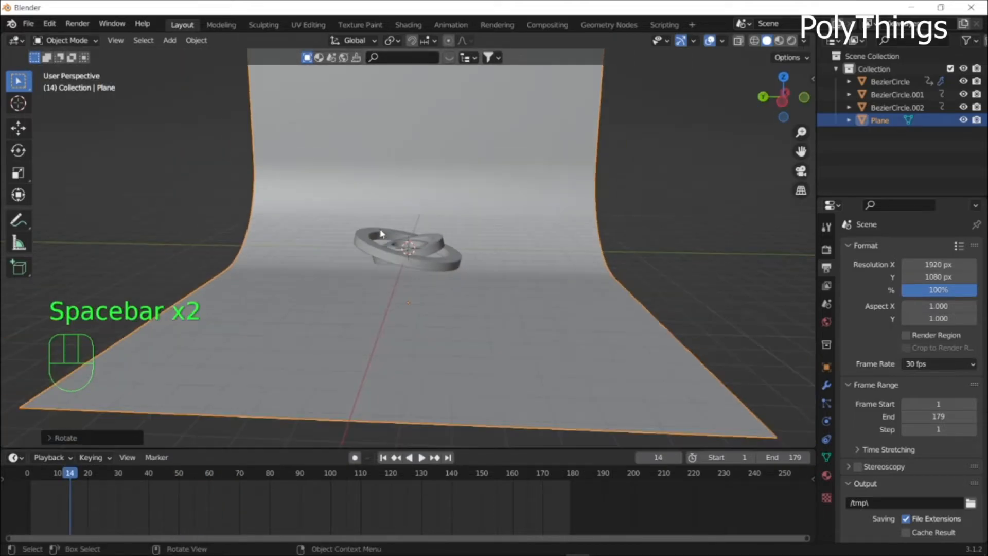
scroll(381, 234, "up", 2)
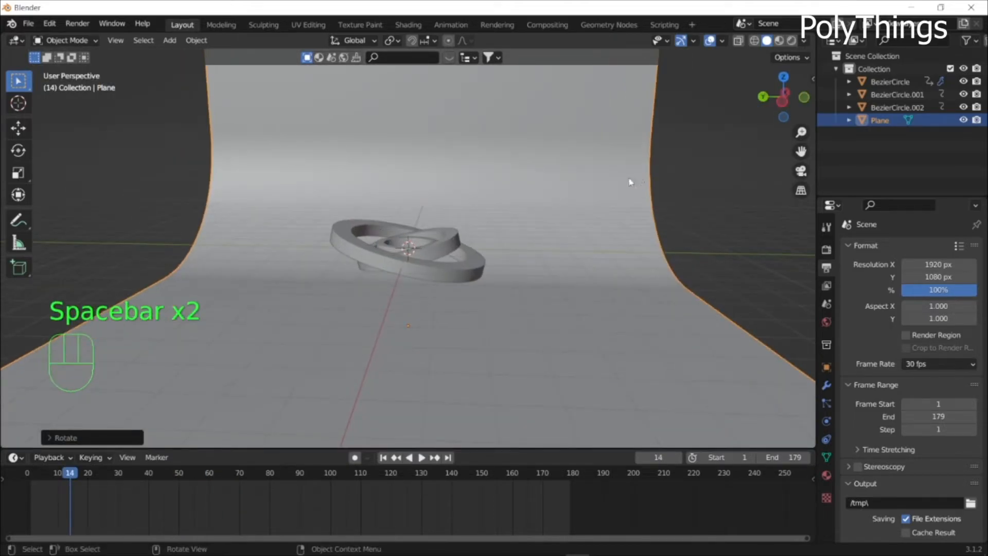
Switch the viewport to rendered shading and enable Bloom, Screen Space Reflections and Ambient Occlusion for the Eevee render engine
left_click(792, 42)
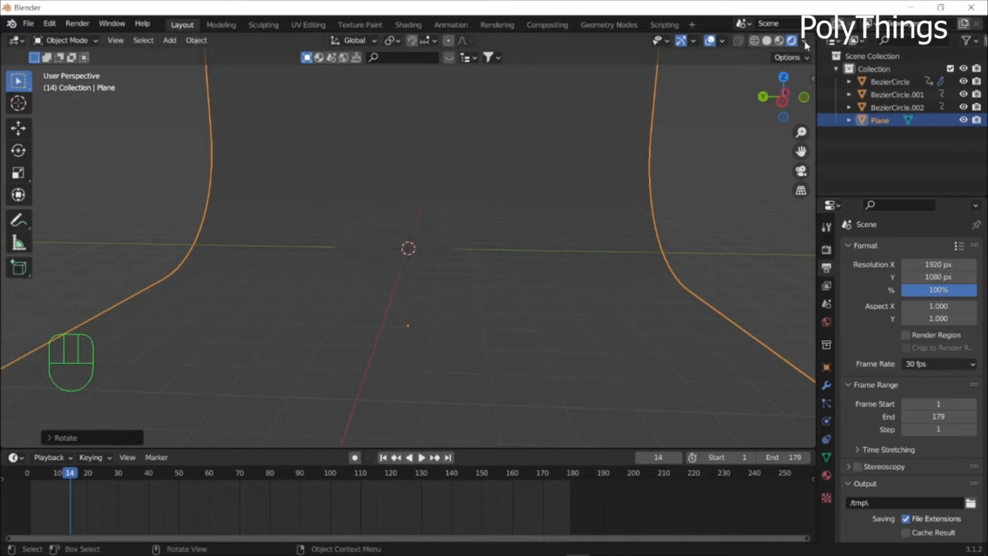
left_click(804, 42)
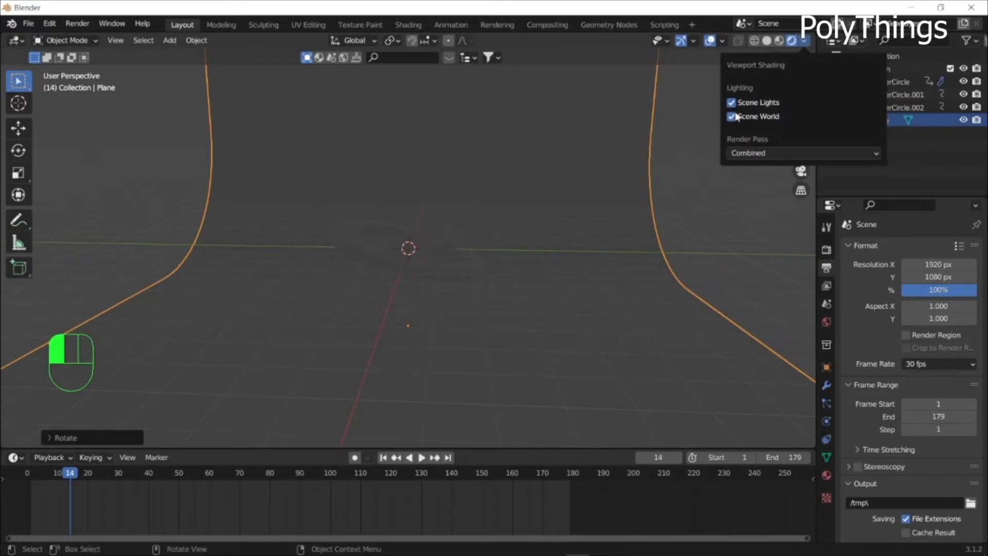
left_click(824, 252)
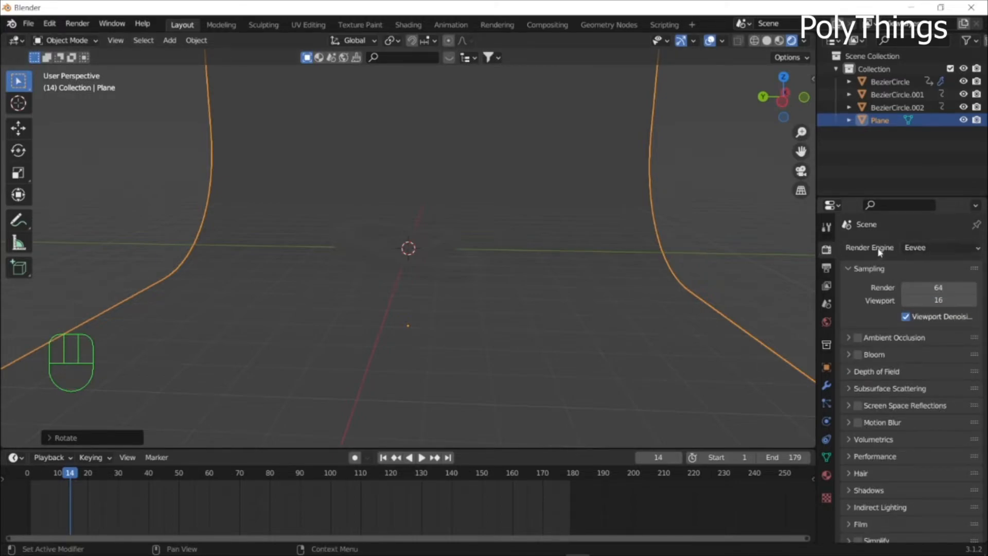
left_click(857, 355)
left_click(858, 406)
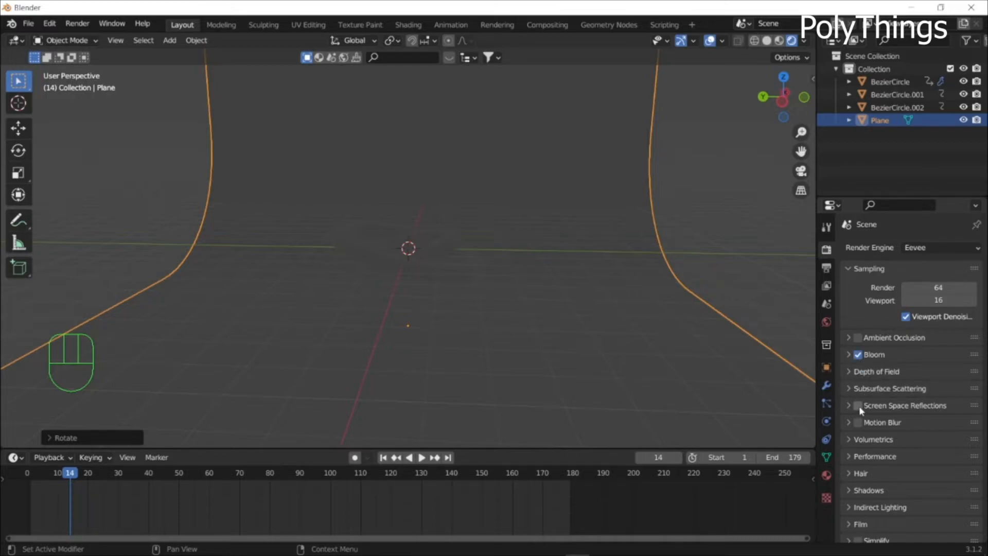
left_click(859, 338)
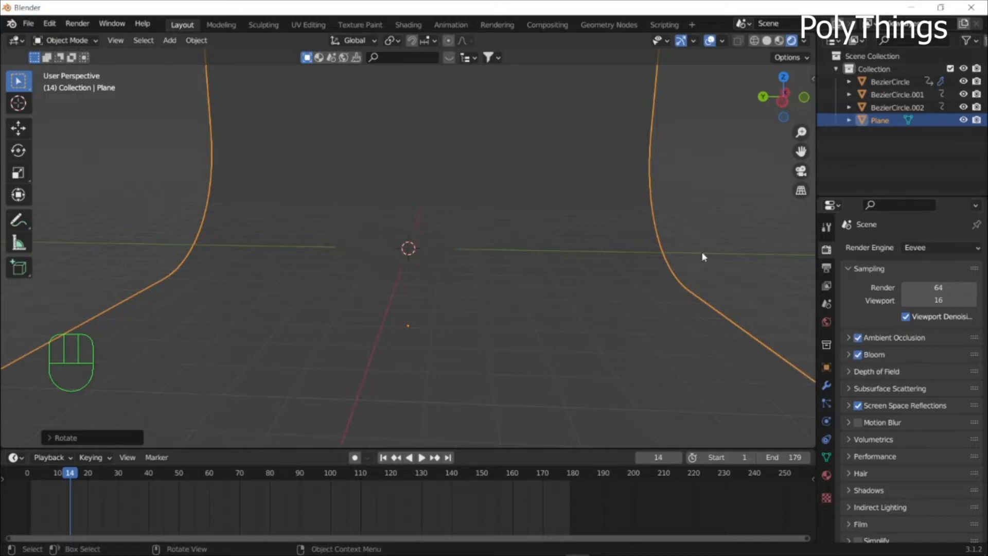
Add a point light at the rings' centre and move it along global X to behind the rings, toward the backdrop wall
middle_click_drag(592, 235, 599, 235)
key("shift+a")
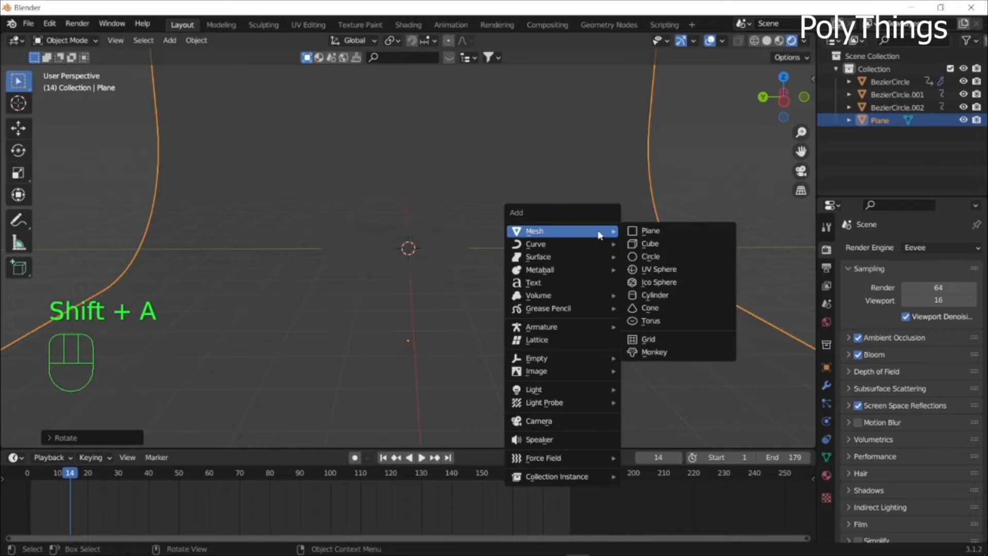
mouse_move(567, 395)
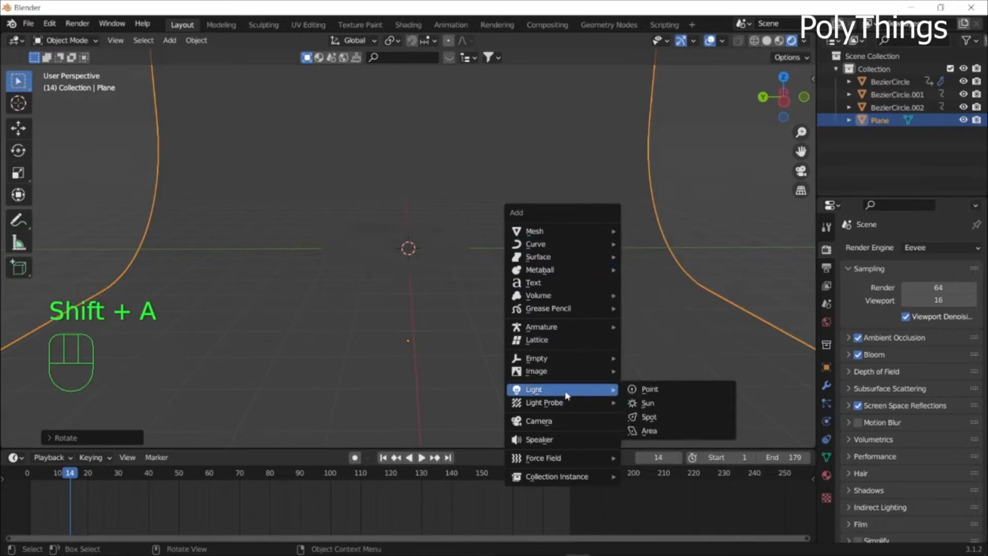
left_click(639, 394)
middle_click_drag(638, 394, 666, 335)
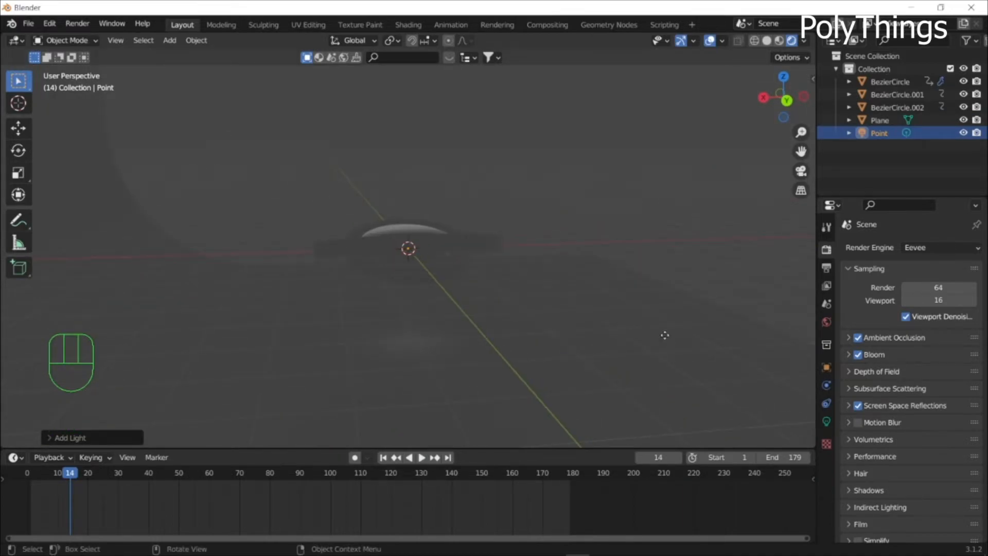
key("g")
key("x")
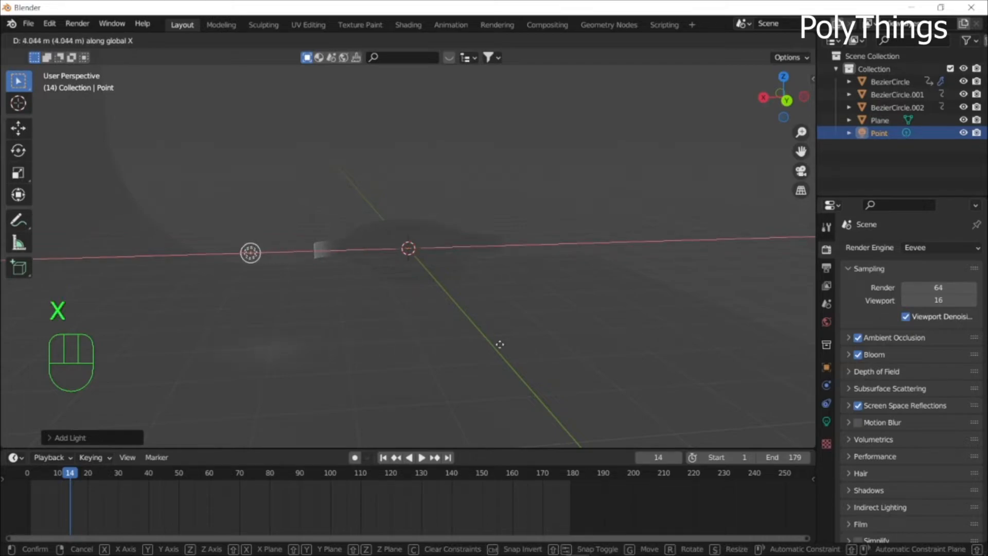
left_click(474, 345)
middle_click_drag(475, 344, 515, 323)
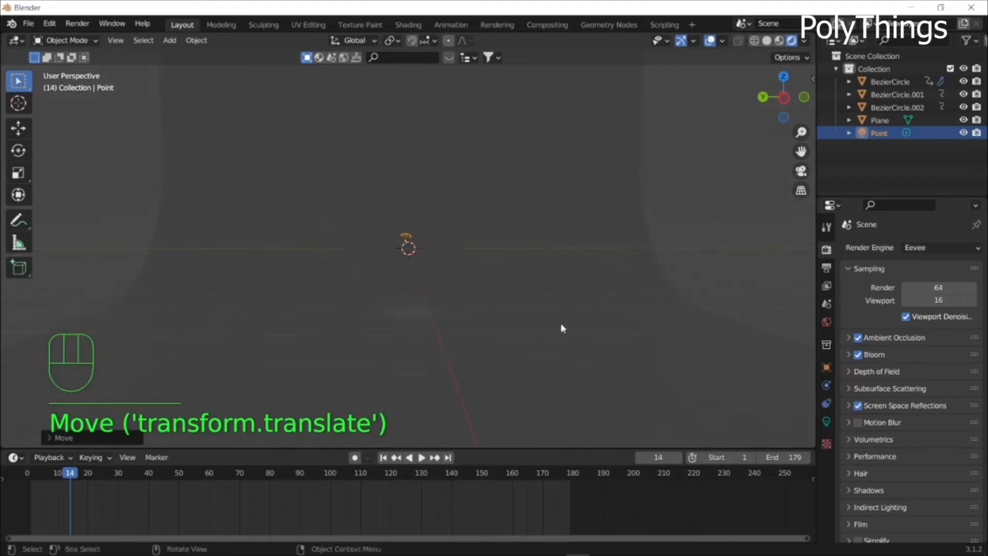
Set the point light's power to 750 W and frame the rings and backdrop in the view
left_click(826, 421)
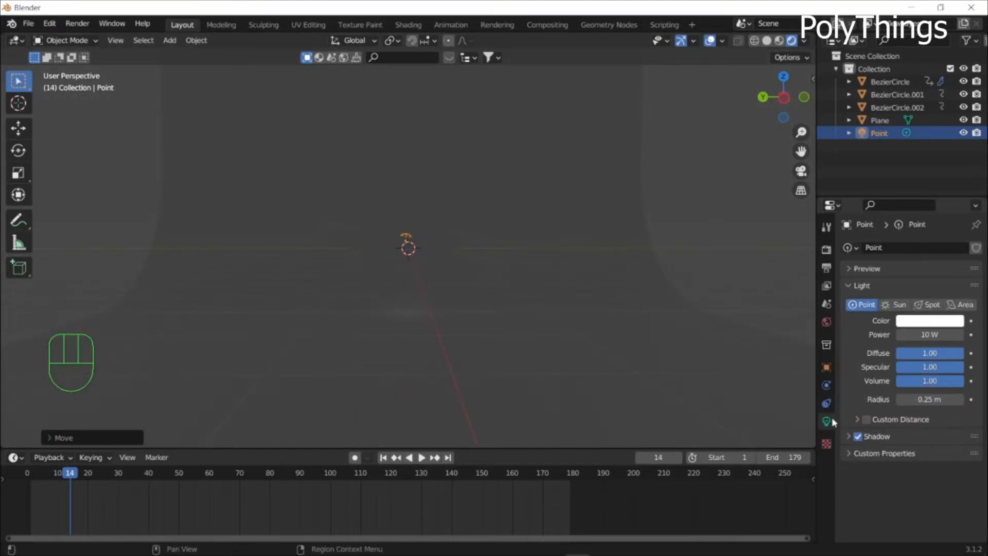
left_click(929, 335)
key("BackSpace")
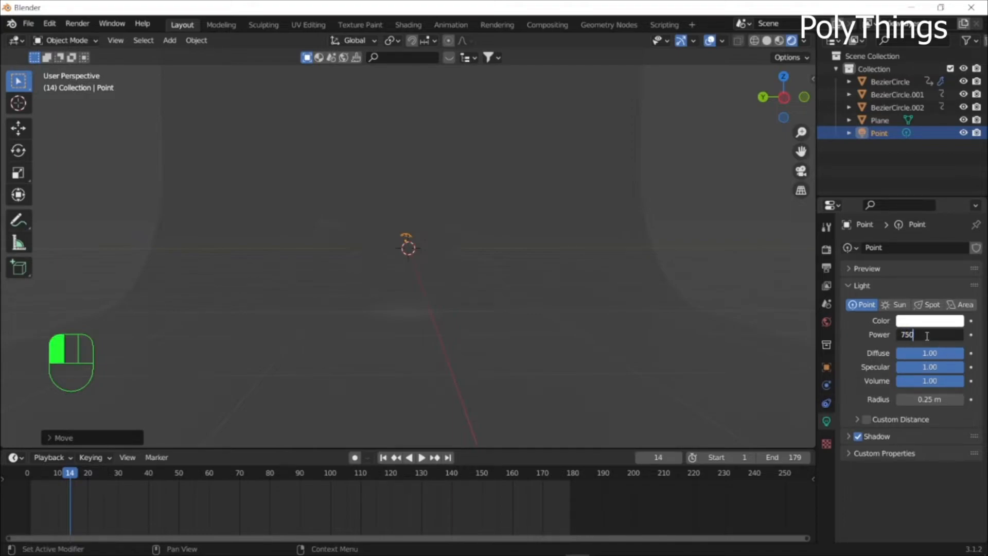
type("750")
key("Return")
scroll(679, 324, "up", 2)
mouse_move(679, 324)
middle_mouse_down()
mouse_move(561, 375)
mouse_move(676, 321)
mouse_move(668, 332)
mouse_move(679, 332)
middle_mouse_up()
scroll(680, 326, "down", 8)
scroll(678, 331, "up", 3)
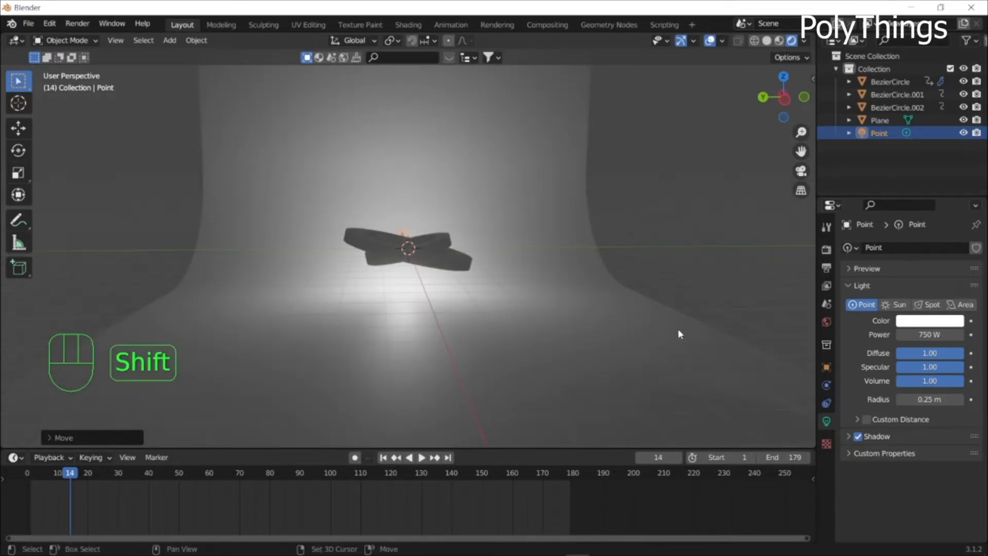
Add an area light and raise it along global Z to well above the rings
key("shift+a")
mouse_move(679, 331)
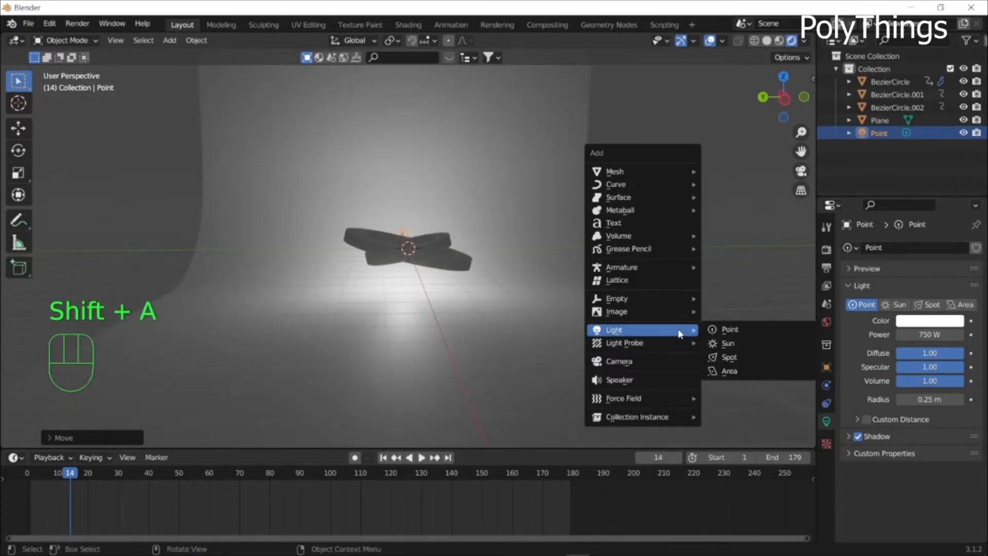
left_click(725, 371)
middle_click_drag(664, 347, 736, 347)
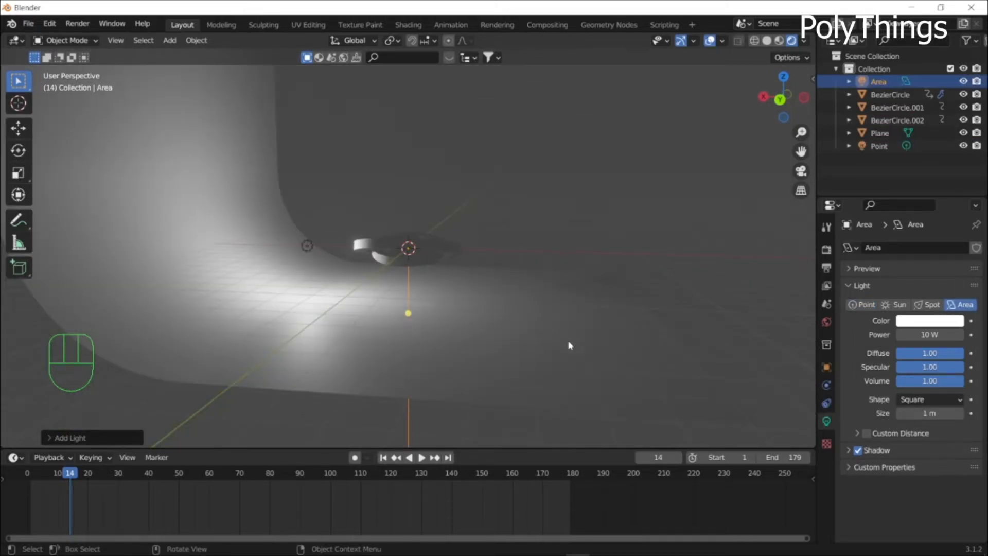
key("g")
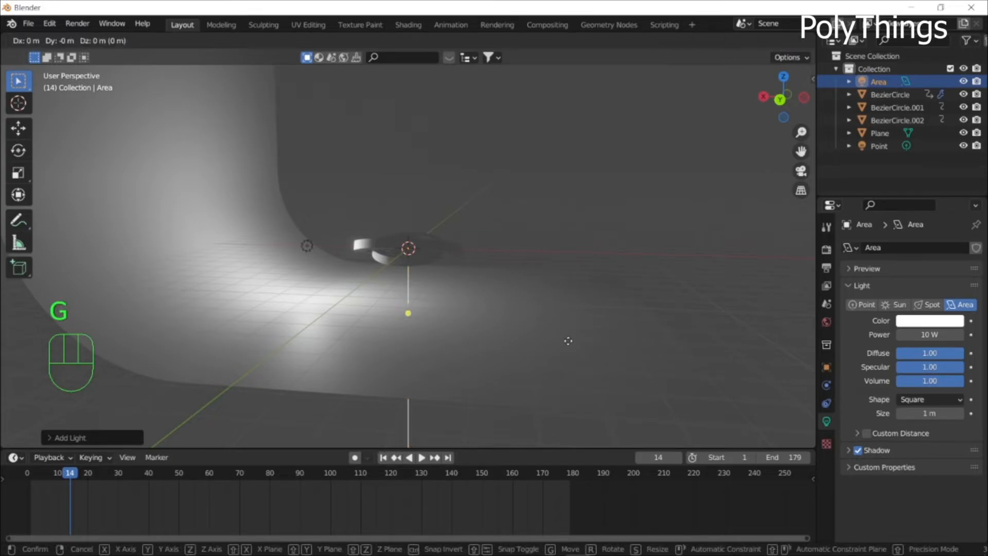
key("z")
left_click(575, 221)
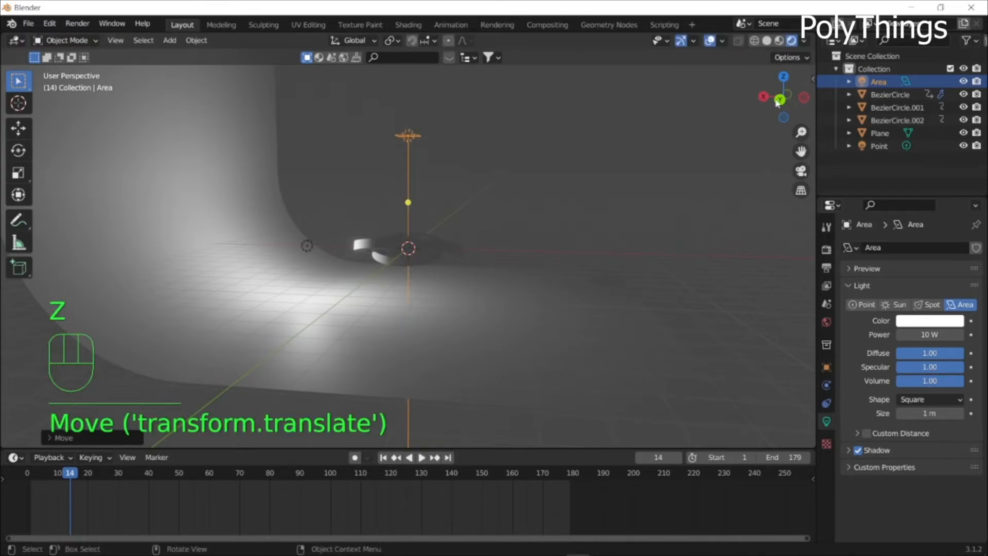
In the top view, move the area light along positive Y and negative X, to the front corner beside the rings
left_click(783, 77)
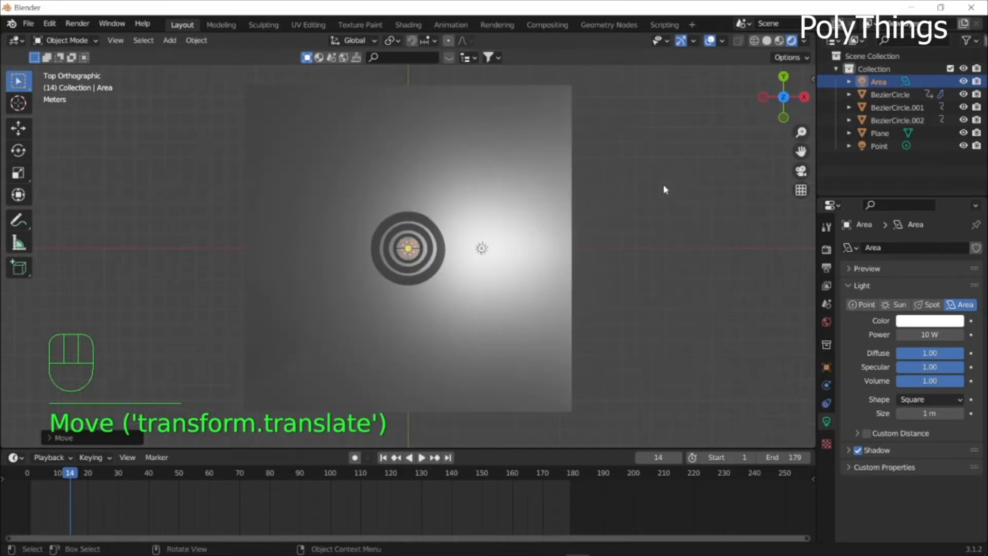
key("g")
key("y")
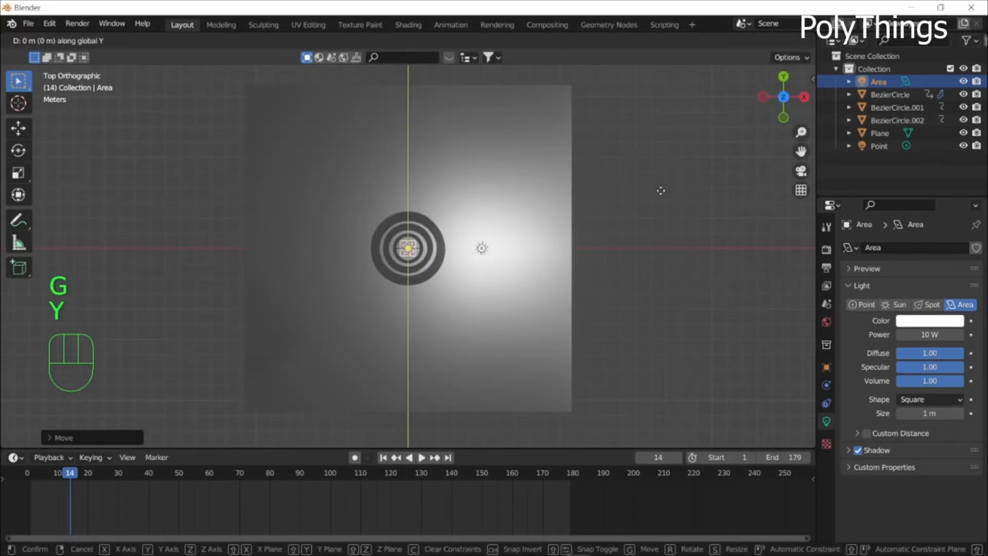
left_click(667, 110)
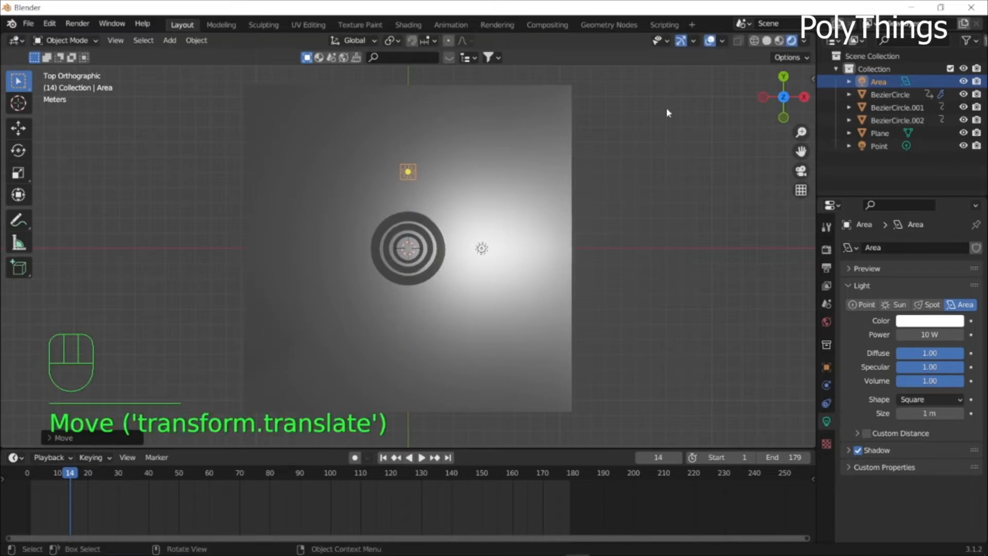
key("g")
key("x")
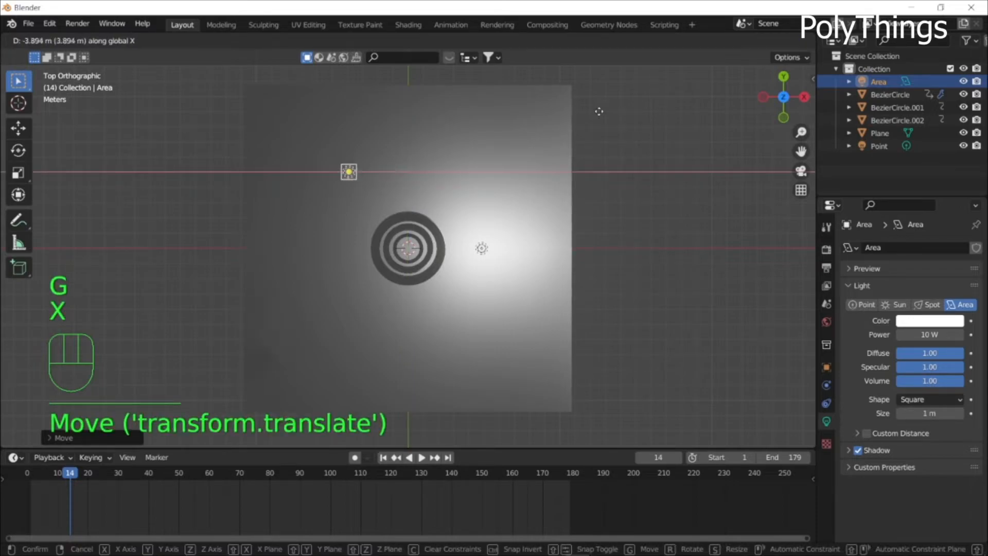
left_click(582, 115)
middle_click_drag(582, 115, 539, 216)
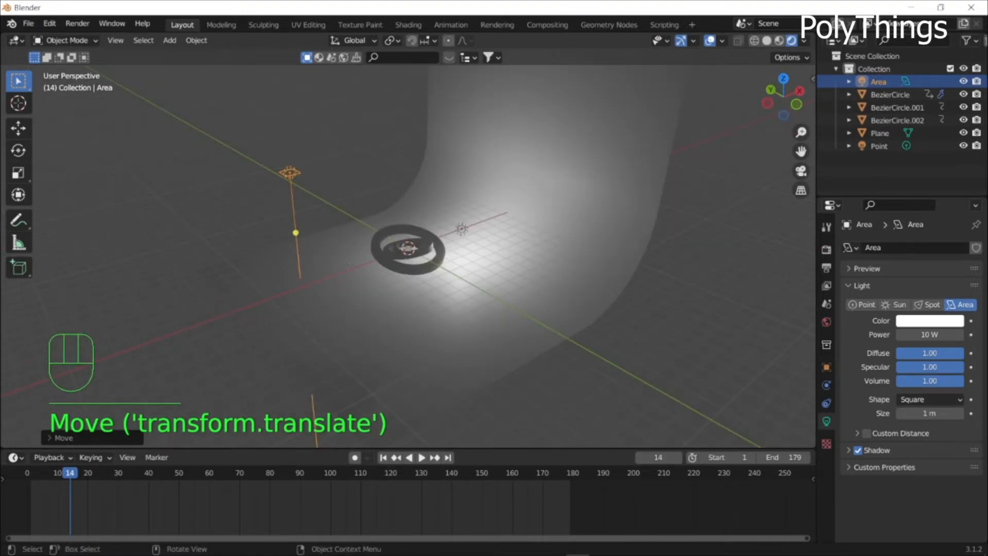
Tilt the area light toward the rings, and turn it about global Z to aim its beam at their centre
key("r")
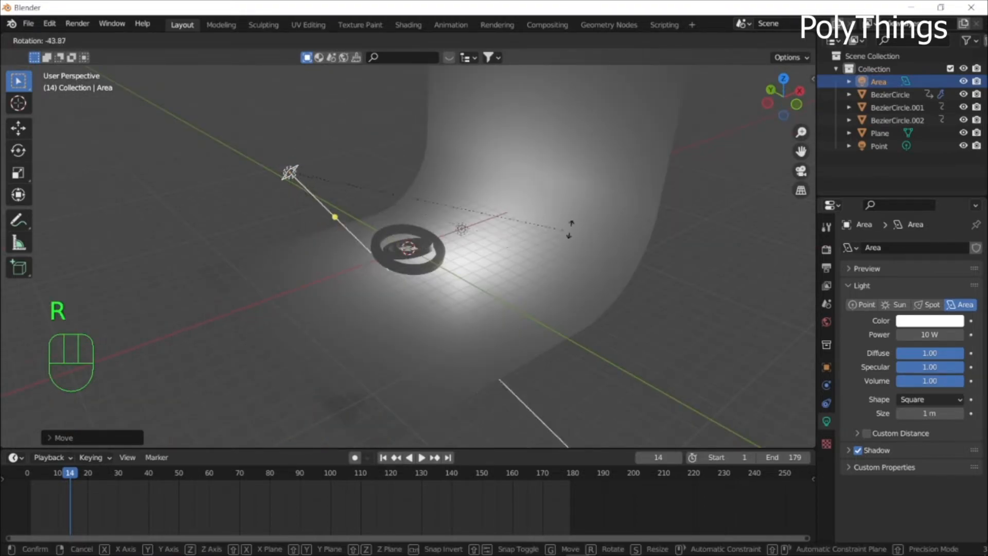
left_click(612, 206)
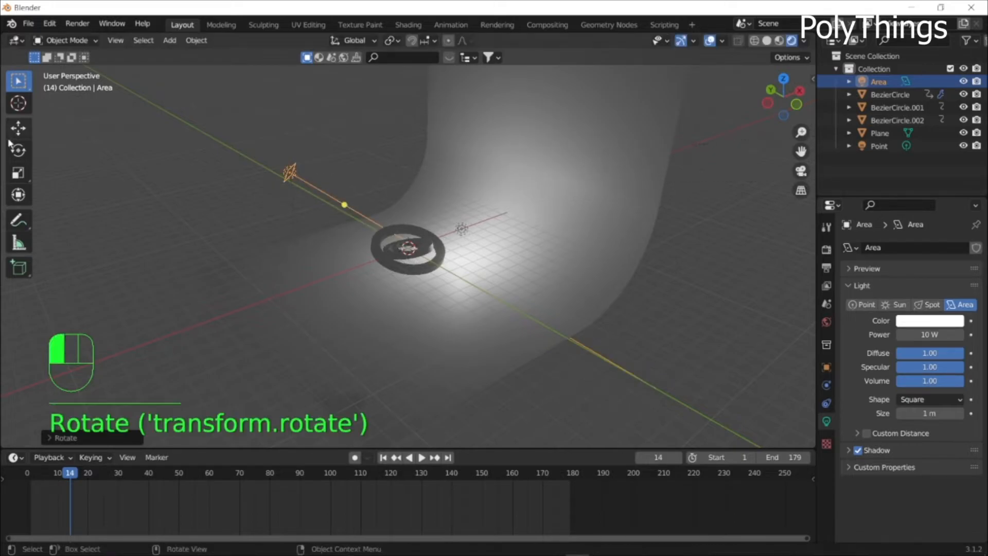
middle_click_drag(278, 249, 397, 250)
key("r")
key("z")
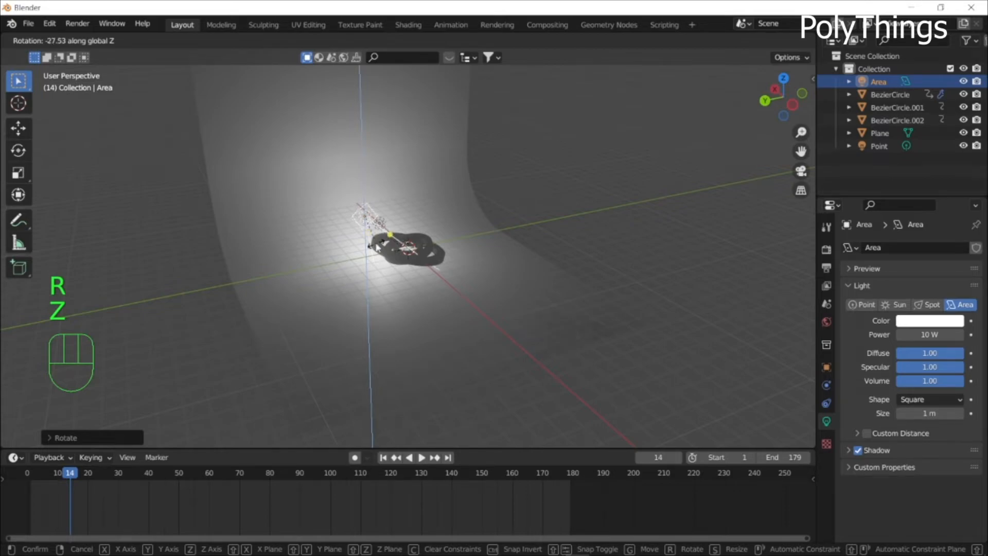
left_click(401, 246)
Refine the area light's aim from above with a rotation of about 7° about global Z
middle_click_drag(401, 247, 443, 318)
key("r")
key("z")
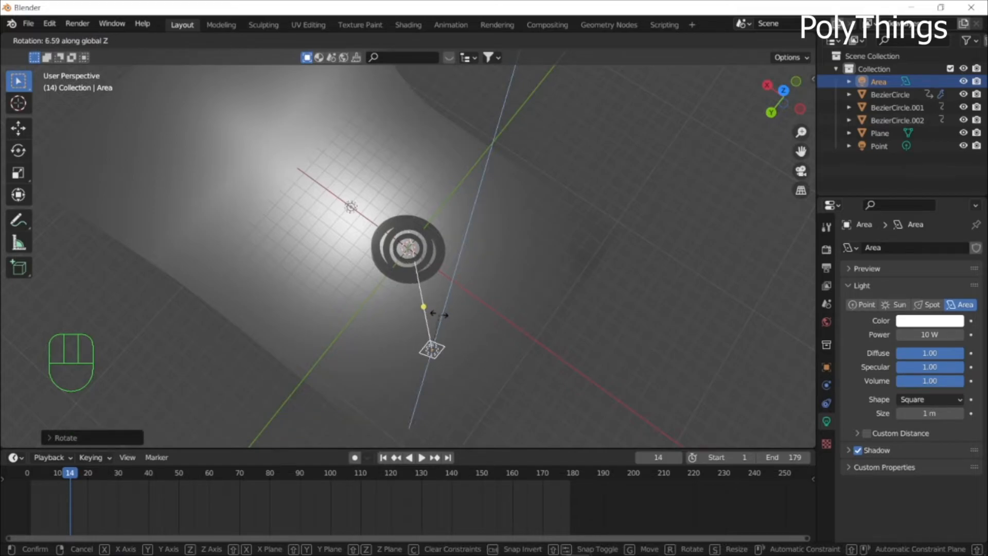
left_click(437, 314)
middle_click_drag(438, 314, 459, 175)
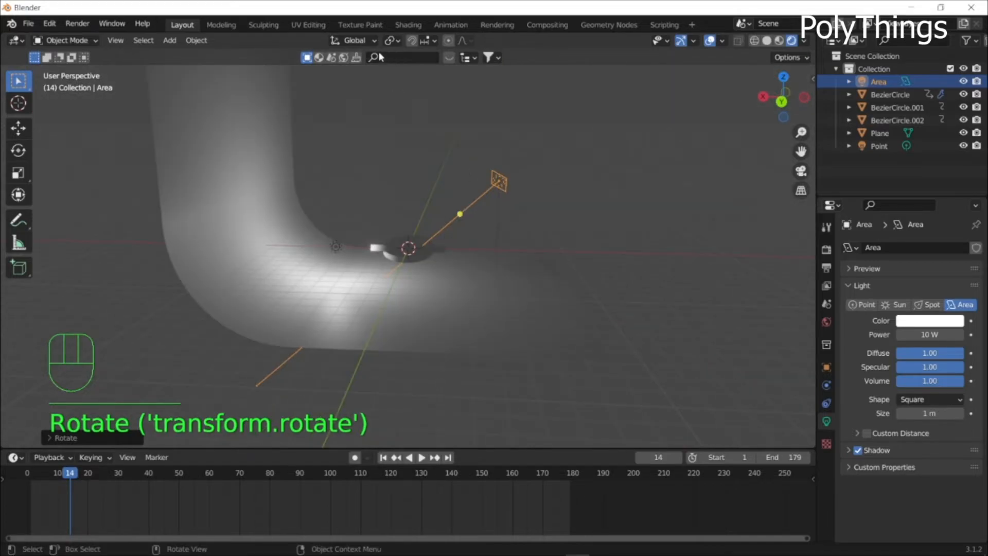
Set the transform pivot point to 3D Cursor and rotate the area light around the rings about global Z
left_click(393, 41)
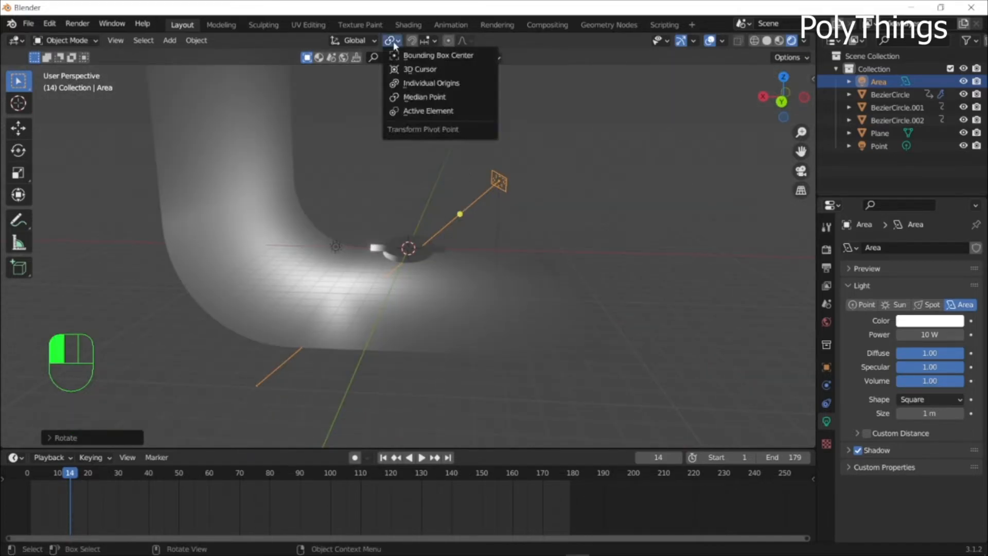
left_click(418, 69)
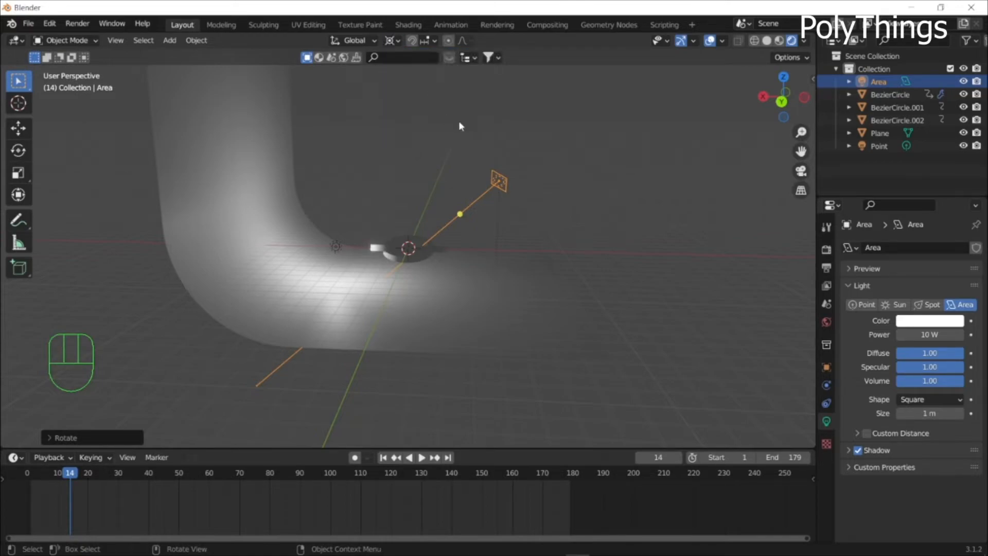
middle_click_drag(560, 164, 342, 268)
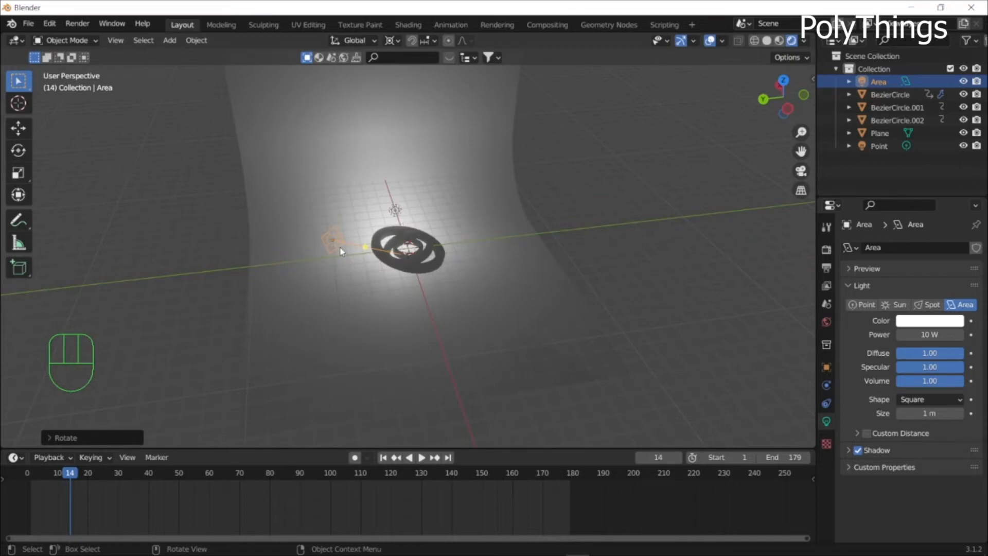
key("r")
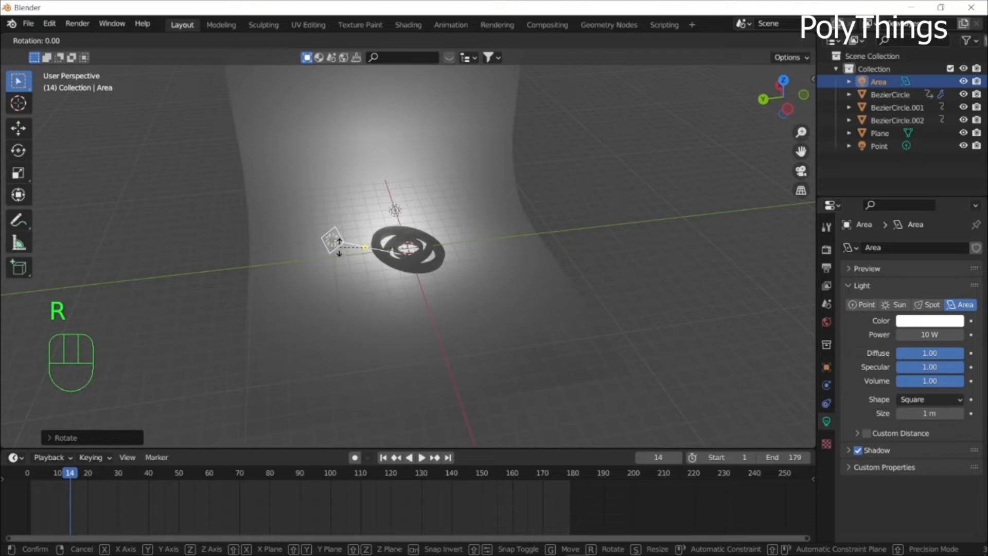
key("z")
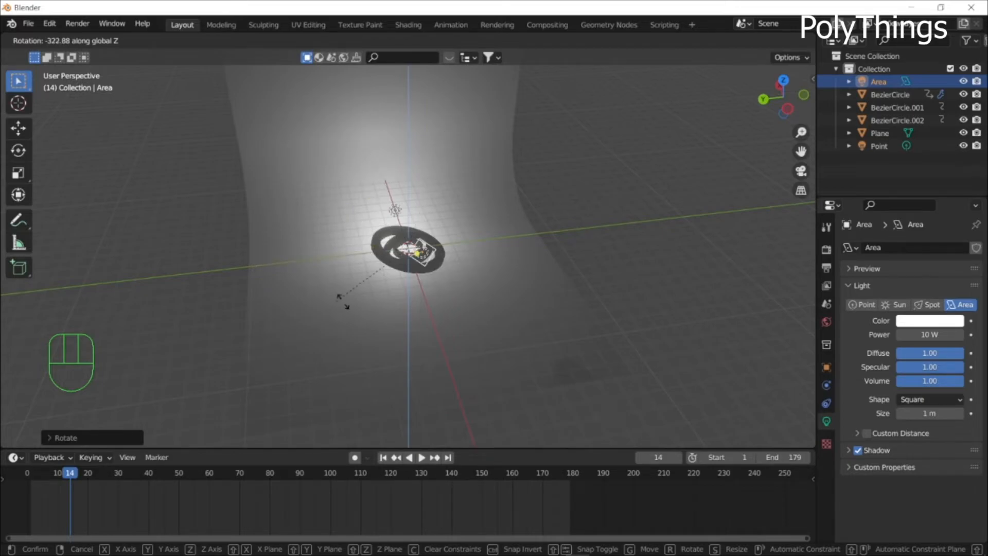
left_click(197, 260)
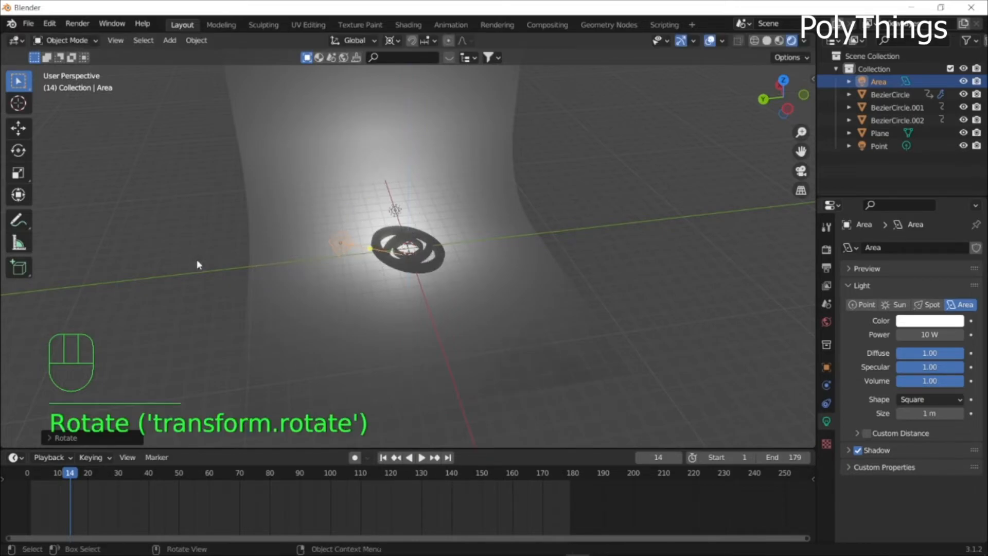
scroll(396, 244, "up", 4)
scroll(396, 244, "up", 3)
left_click(396, 253)
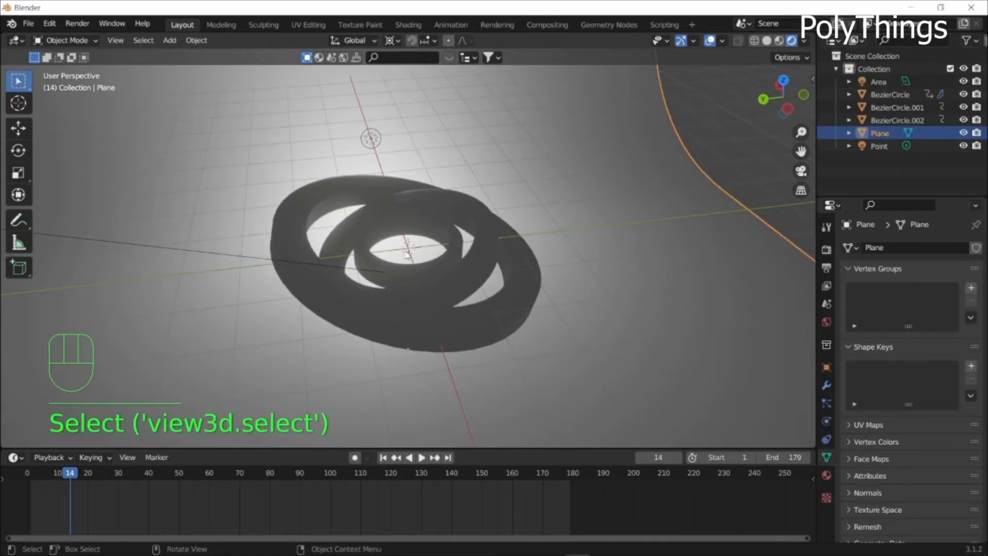
scroll(407, 253, "down", 4)
scroll(402, 252, "down", 3)
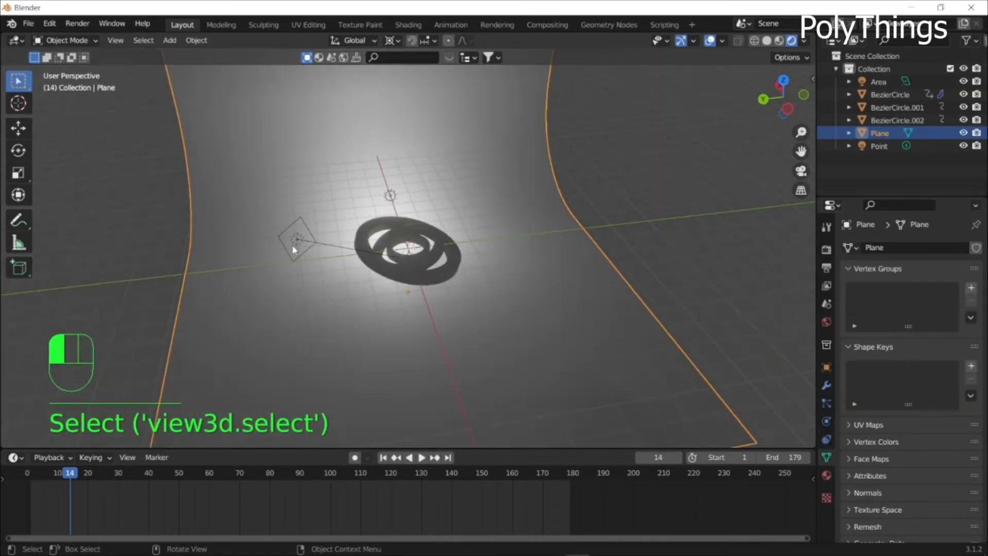
Duplicate the area light and rotate the copy about global Z around the rings to the front corner on the negative Y side
left_click(293, 248)
scroll(362, 251, "up", 3)
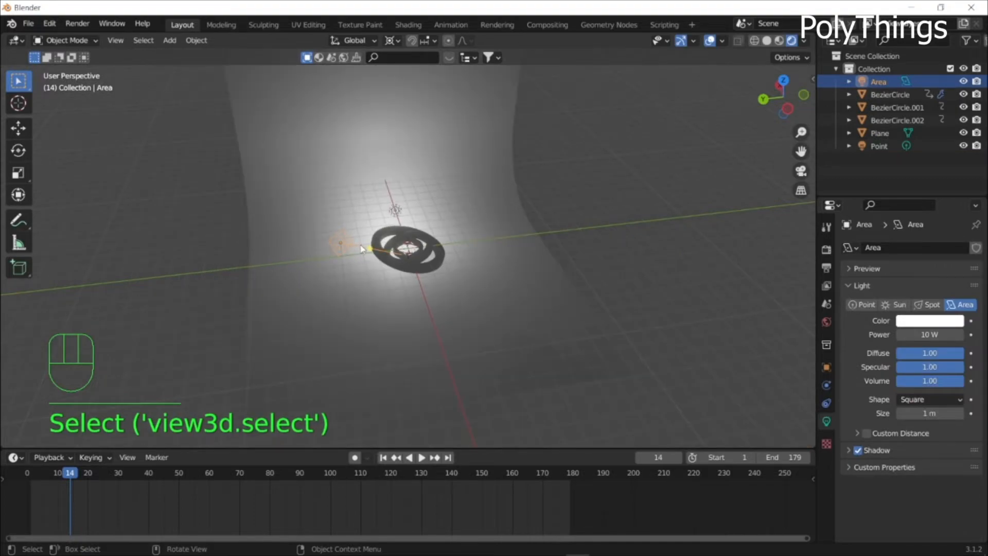
key("shift+d")
key("r")
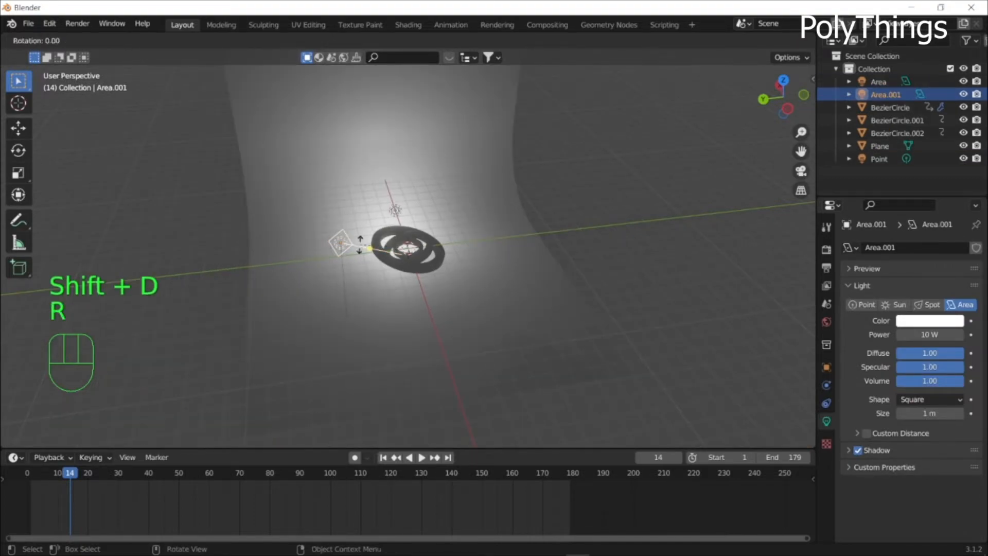
key("z")
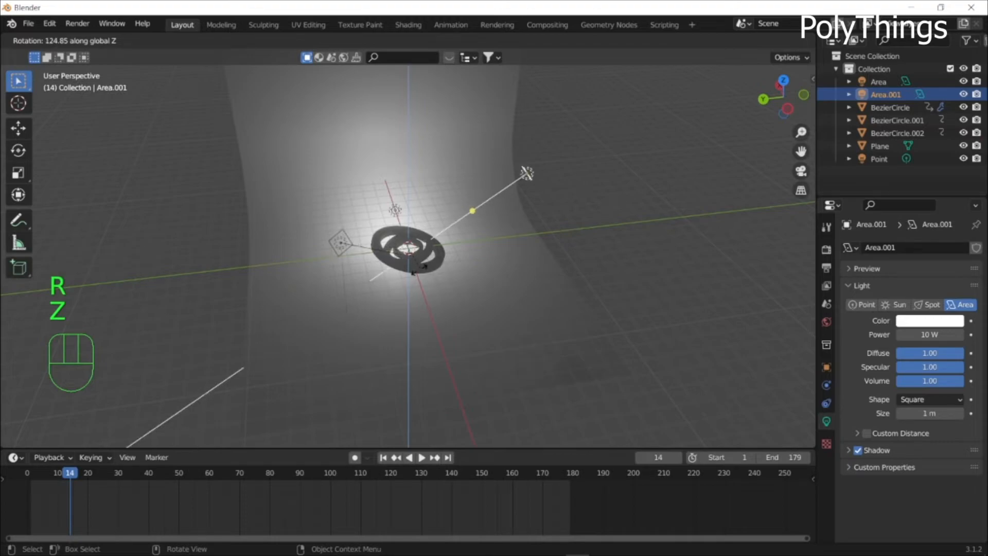
left_click(576, 186)
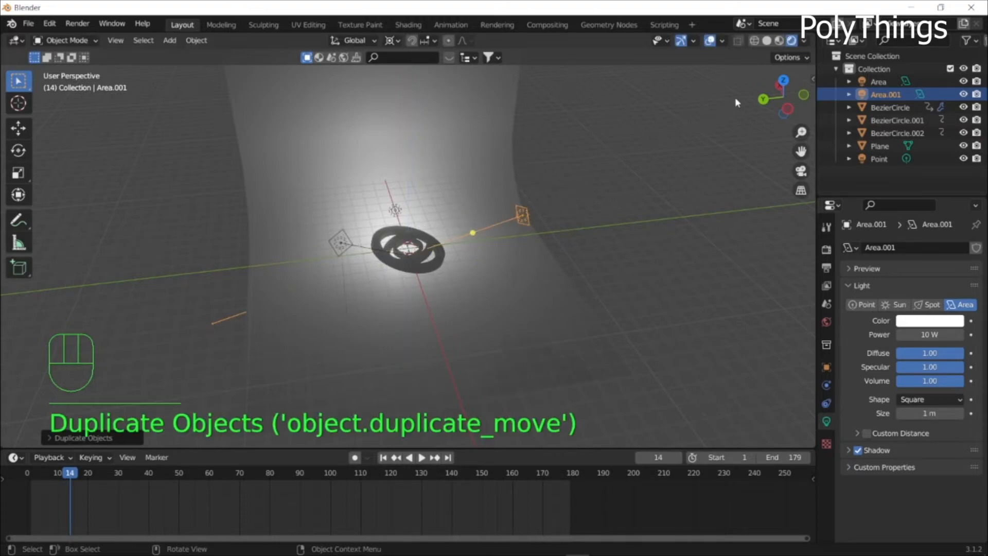
Set the duplicated area light's power to 500 W
left_click(784, 81)
middle_click_drag(547, 172, 491, 174)
left_click(783, 98)
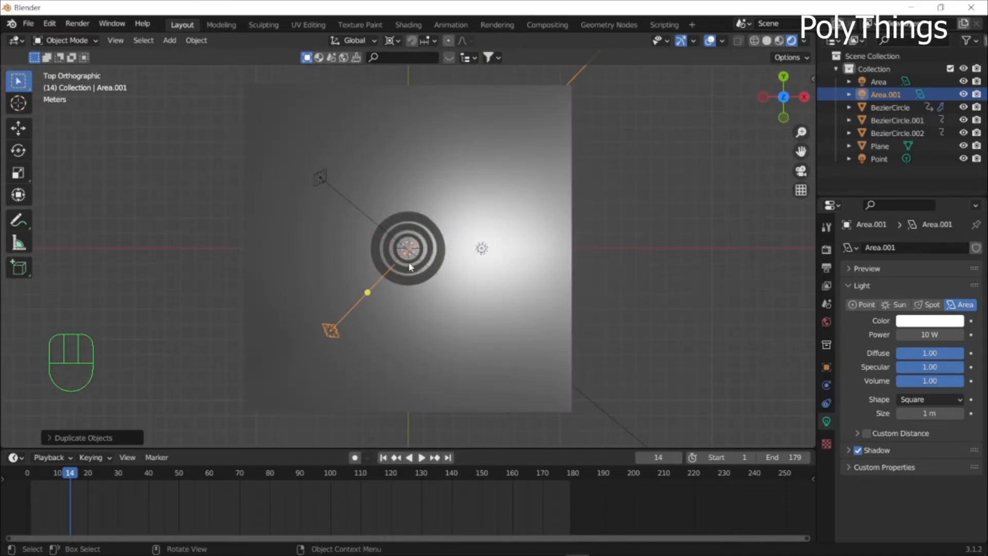
scroll(409, 267, "up", 5)
middle_click_drag(439, 266, 500, 259)
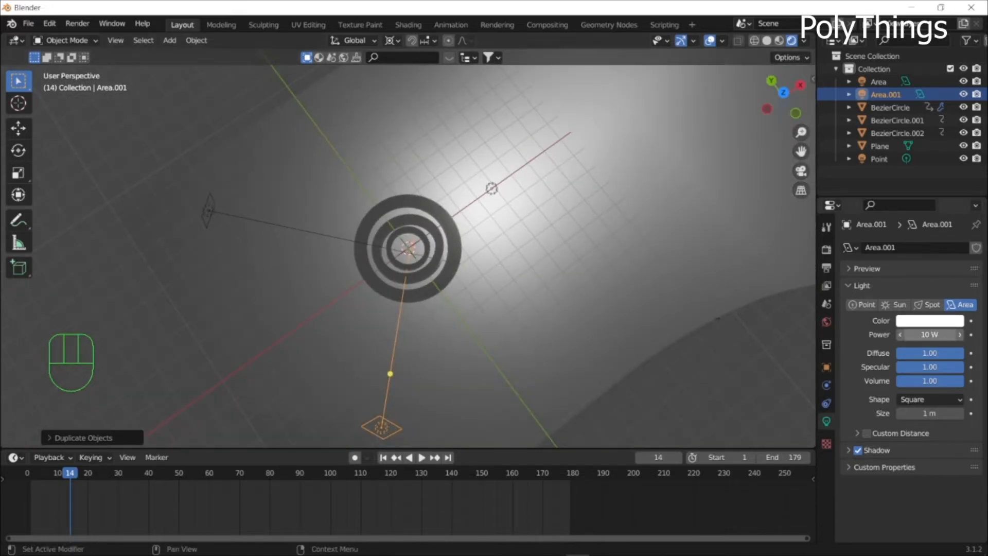
left_click(936, 335)
type("500")
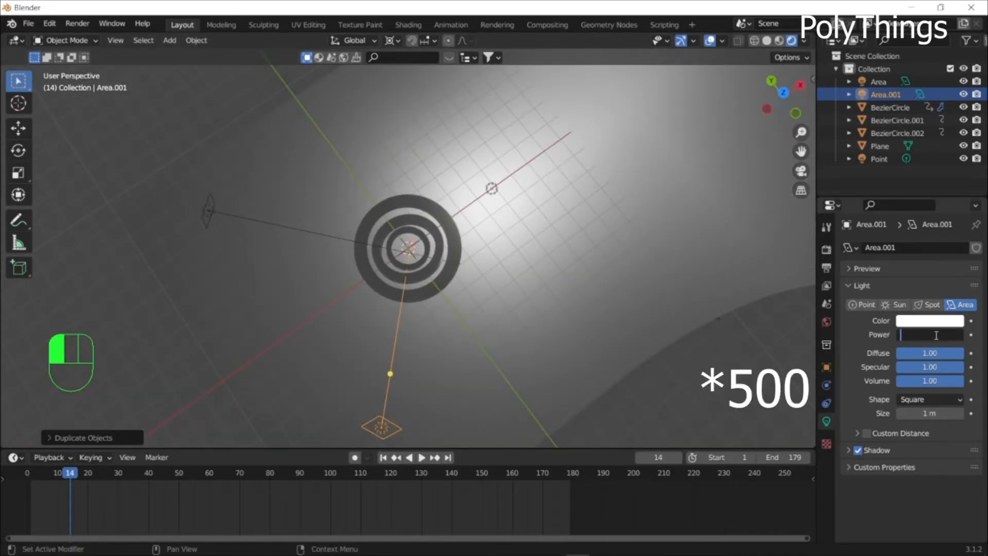
key("Return")
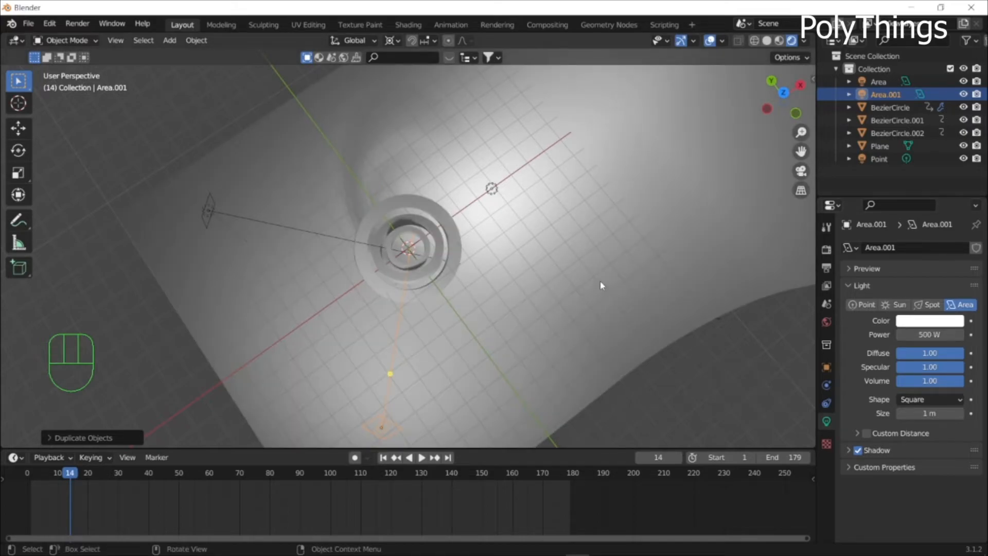
Select the original area light and set its power to 500 W
middle_click_drag(444, 253, 438, 232)
left_click(213, 190)
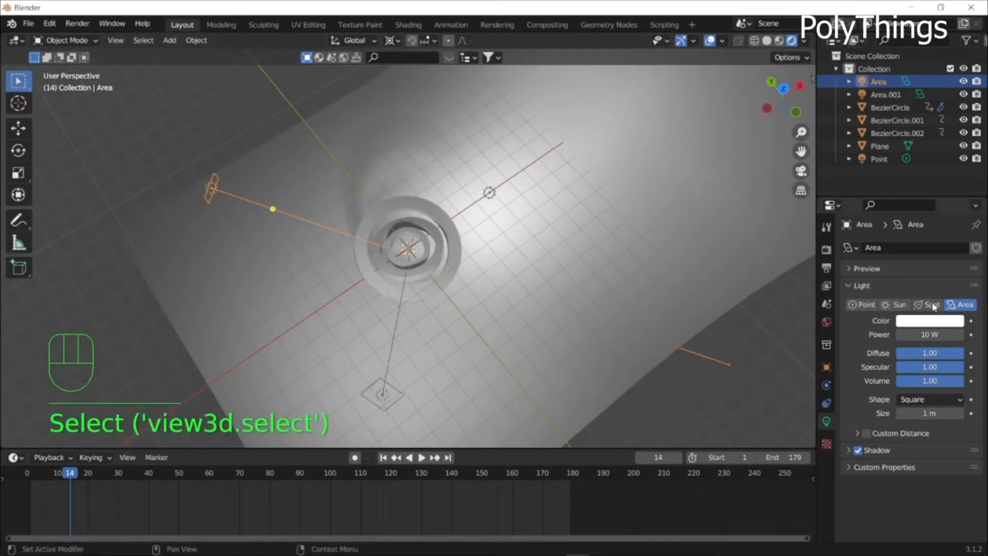
left_click(930, 335)
key("BackSpace")
type("5")
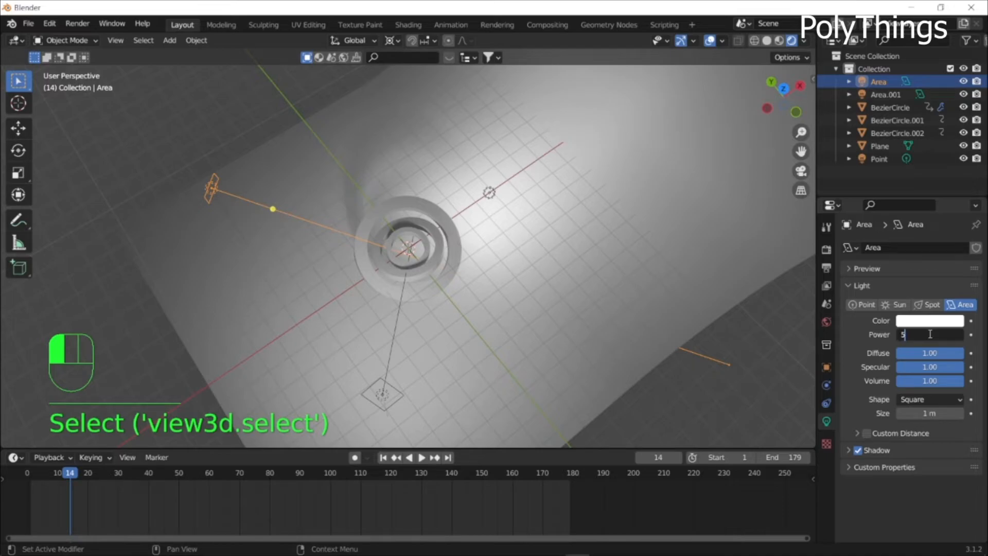
type("00")
key("Return")
Preview the ring animation from the front with the viewport overlays hidden, and restore the overlays after stopping playback
middle_click_drag(558, 276, 651, 164)
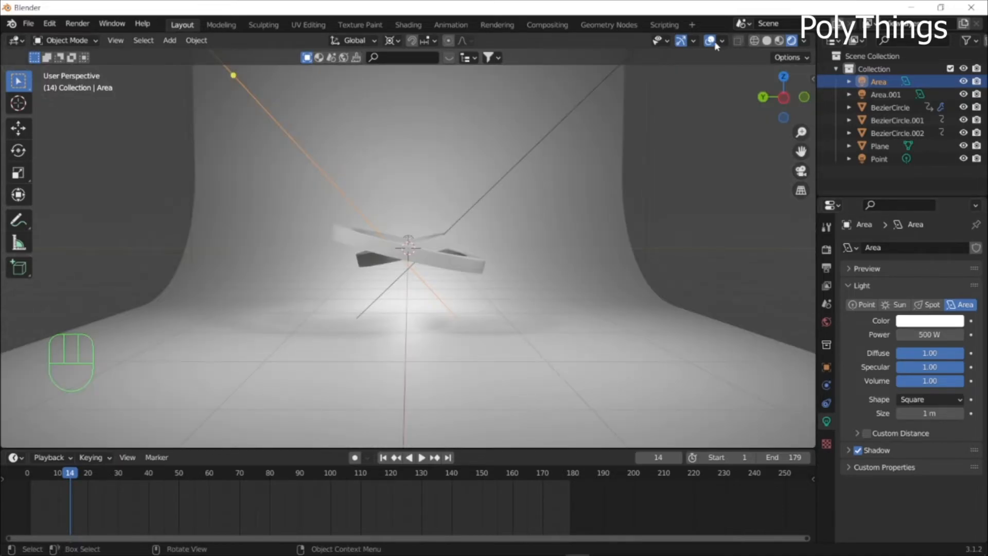
left_click(710, 42)
scroll(585, 184, "up", 3)
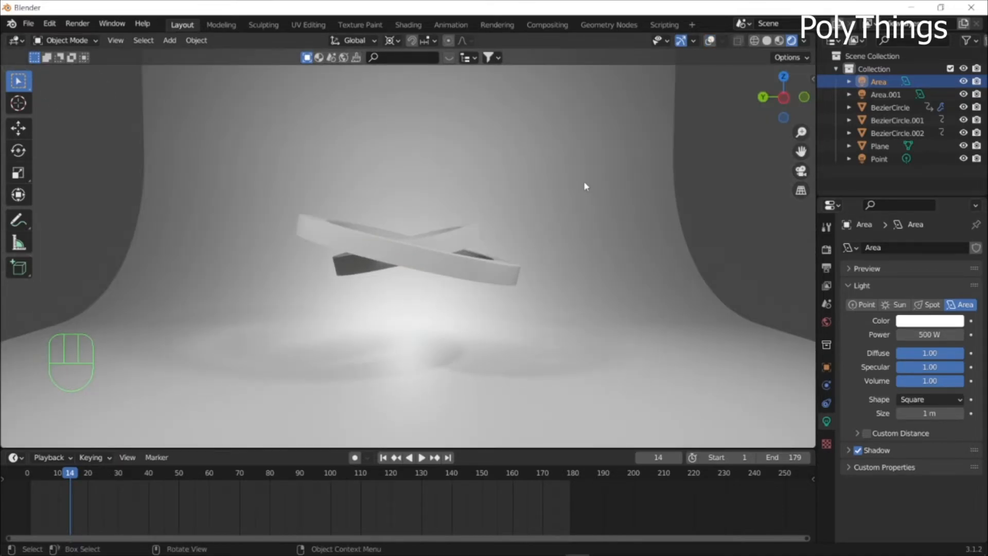
key("space")
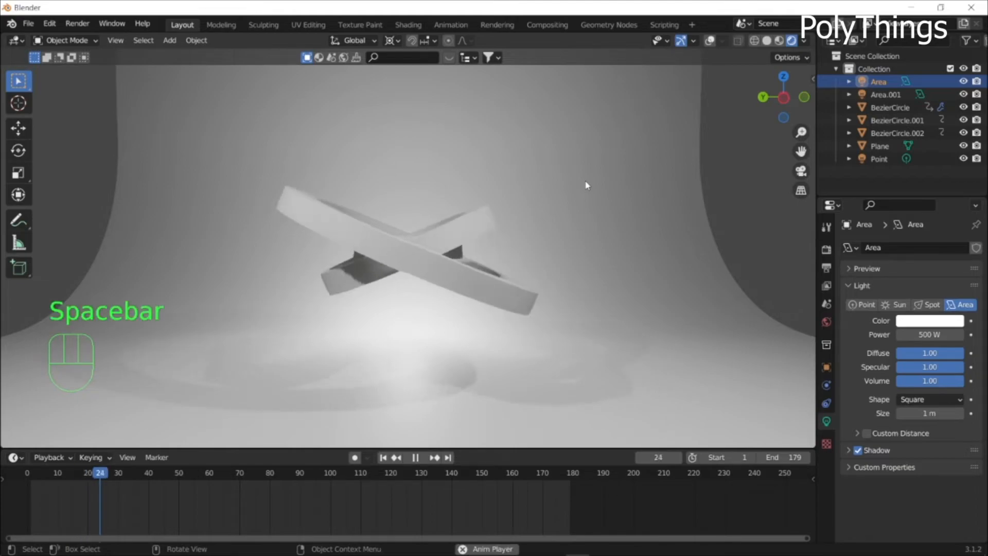
key("space")
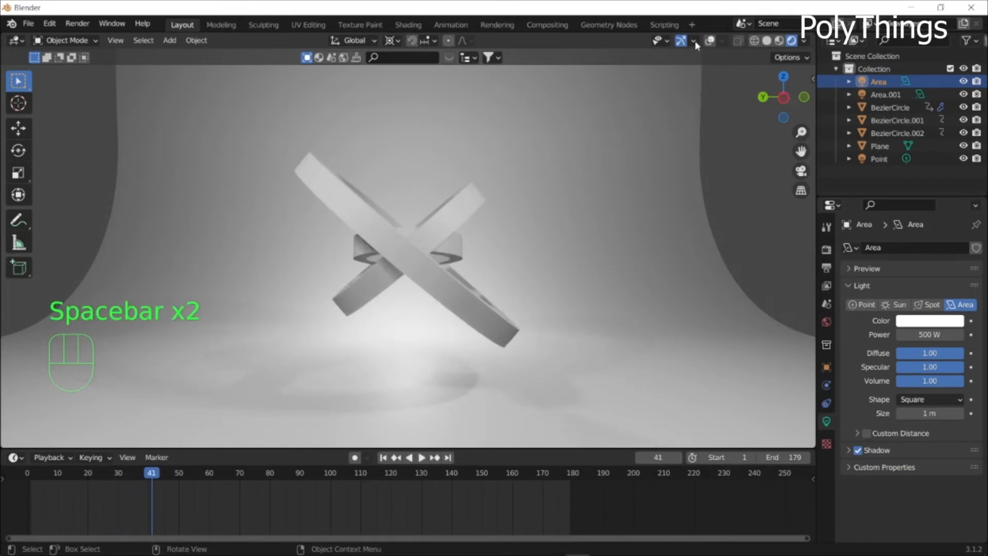
left_click(710, 42)
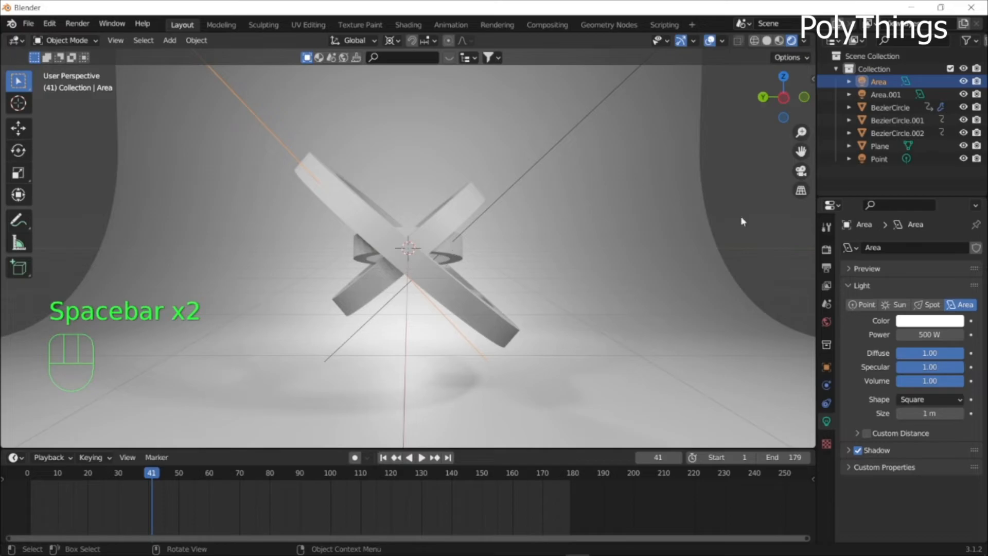
Select the outermost ring and add a new material to it
left_click(855, 161)
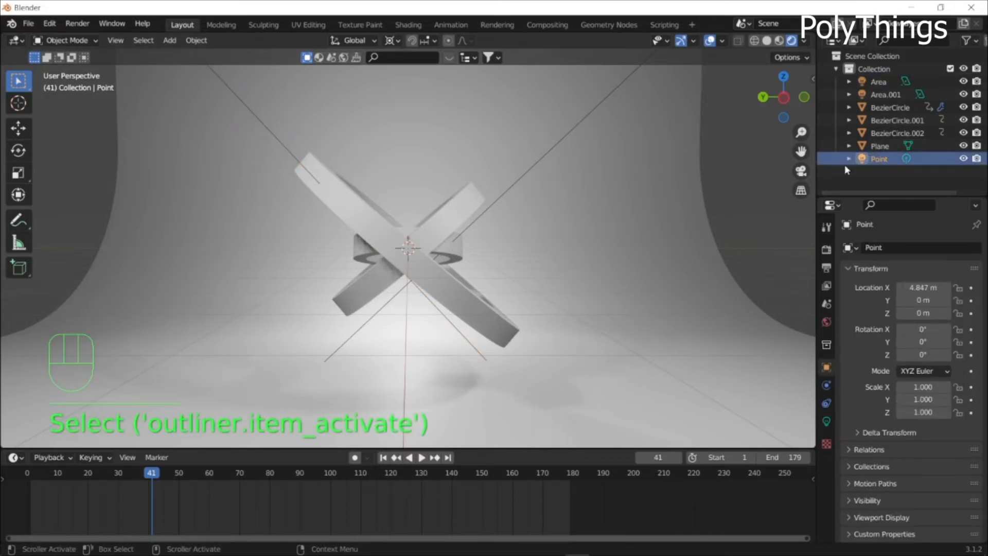
middle_click_drag(558, 275, 522, 271)
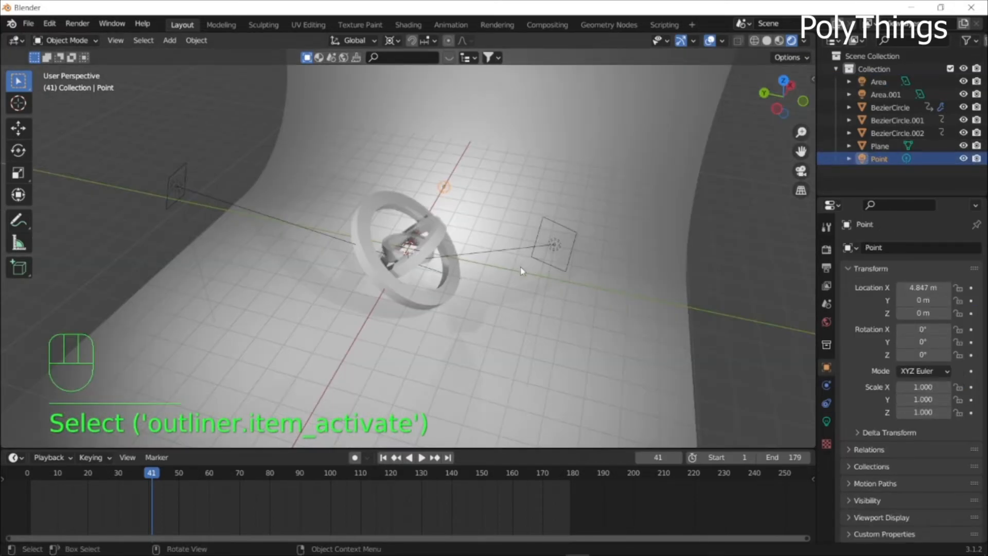
scroll(518, 267, "down", 4)
scroll(463, 247, "up", 6)
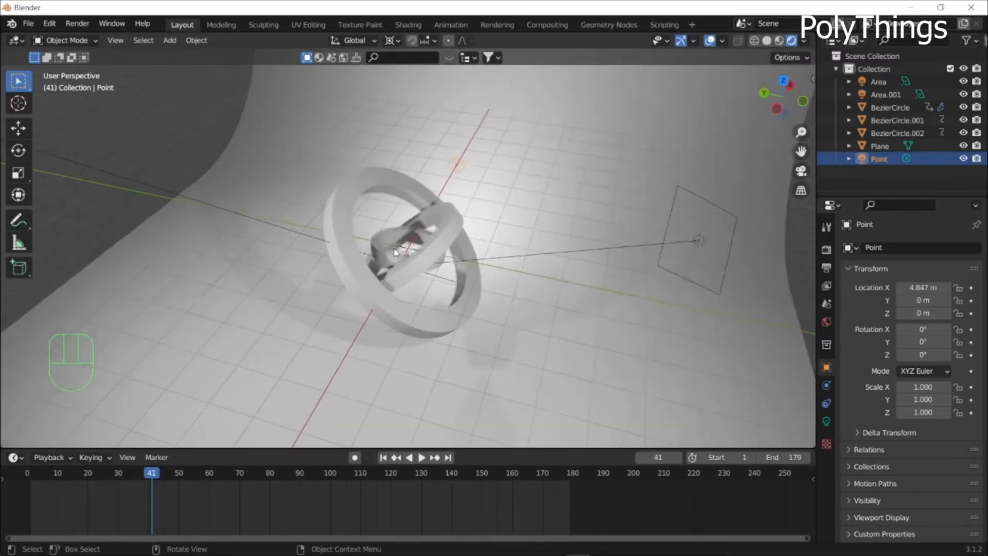
scroll(396, 251, "up", 1)
left_click(459, 221)
left_click(330, 271)
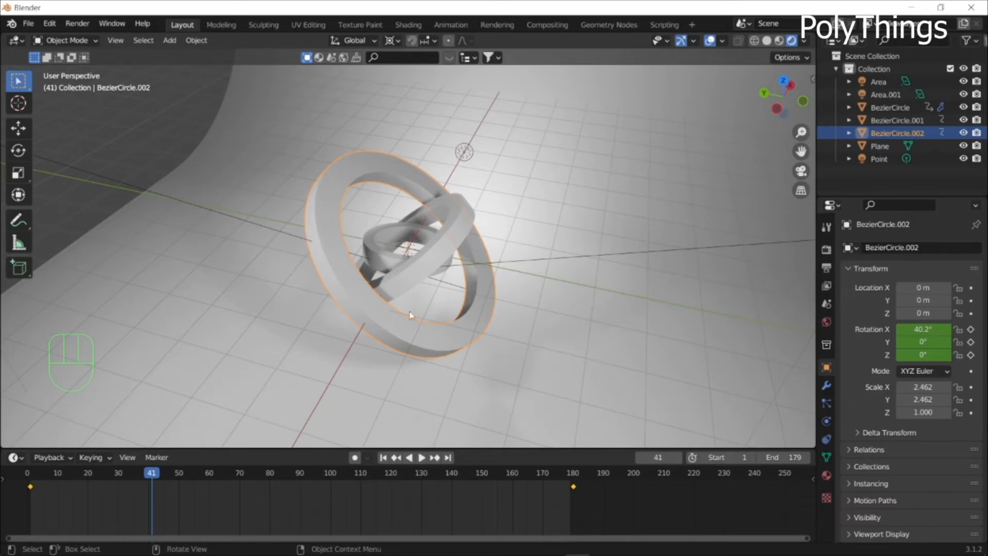
left_click(827, 476)
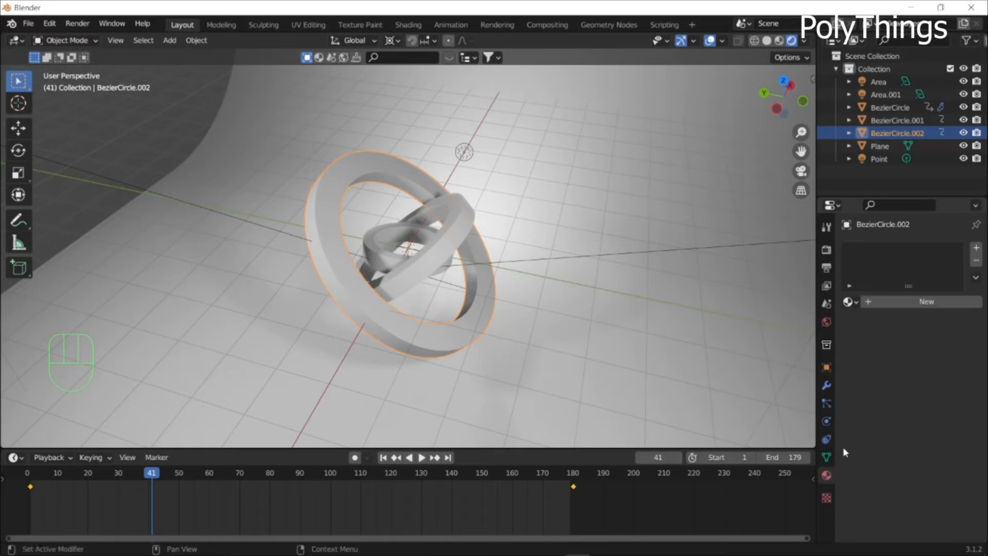
left_click(896, 301)
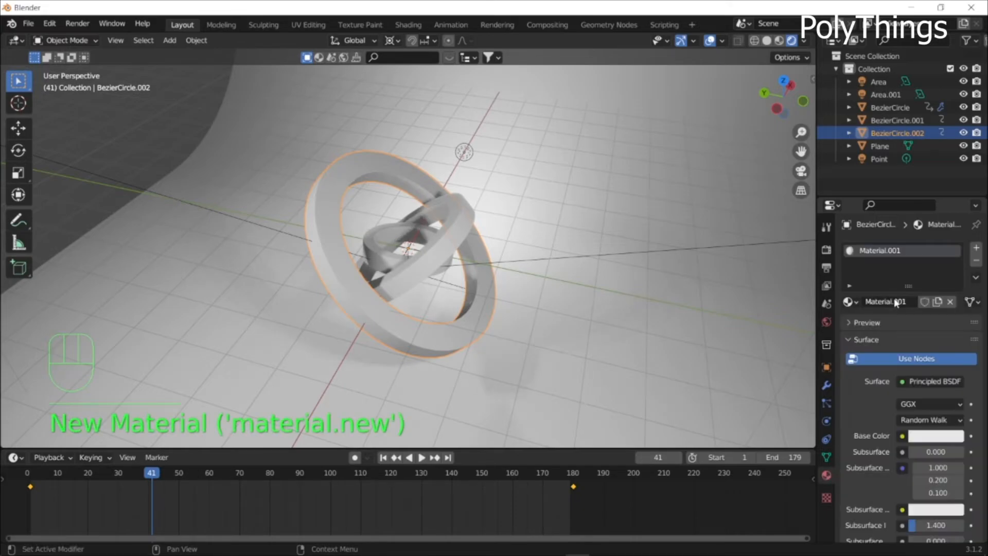
Set the Metallic value of the outer ring's material to 7
scroll(921, 430, "down", 3)
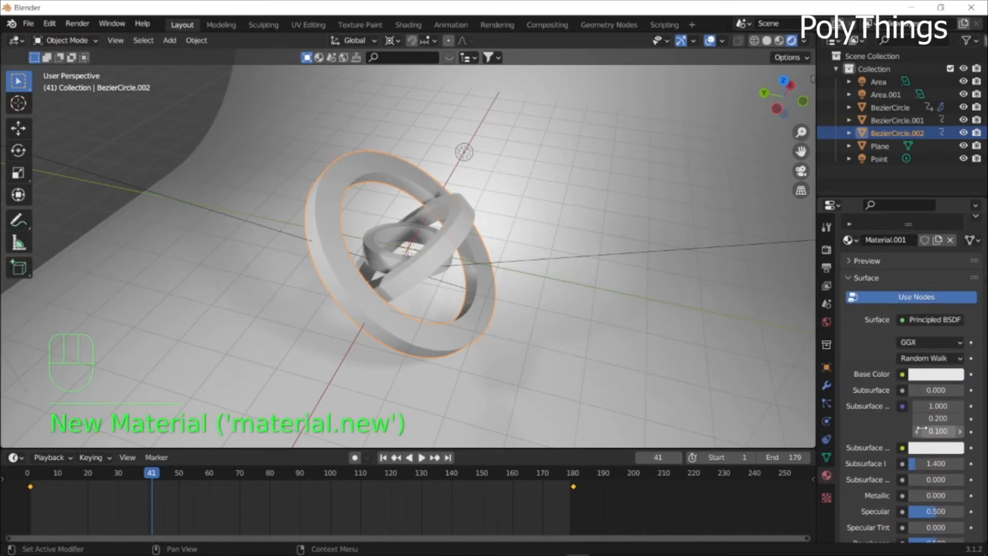
scroll(922, 430, "down", 2)
left_click(933, 454)
key("BackSpace")
type("7")
key("Return")
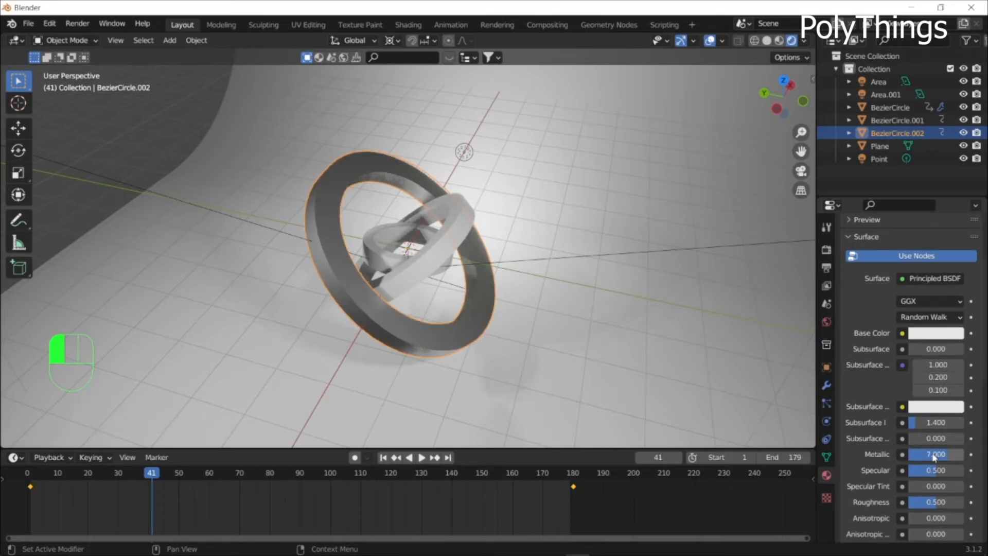
Set the Roughness of the outer ring's material to 0.3
scroll(925, 524, "down", 2)
scroll(925, 524, "down", 5)
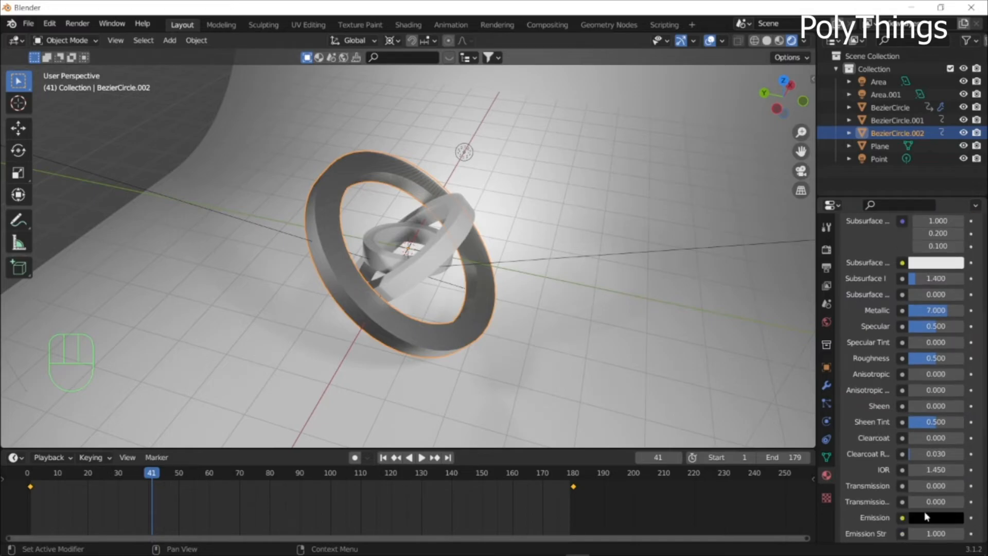
double_click(920, 358)
key("BackSpace")
type(".3")
key("Return")
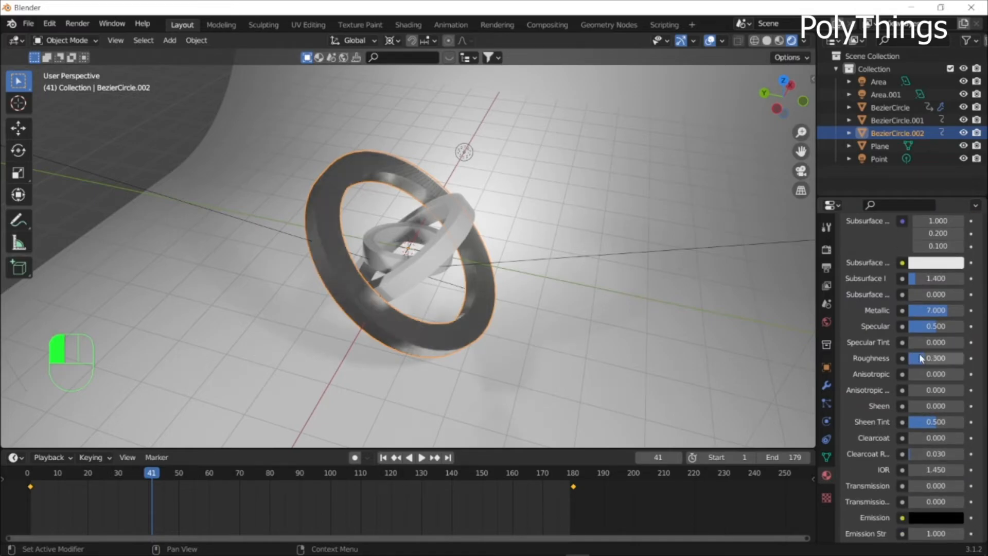
Set the outer ring's base color to a light teal with hue 0.454, saturation 0.599 and value 0.800
middle_click_drag(543, 298, 595, 273)
left_click(934, 263)
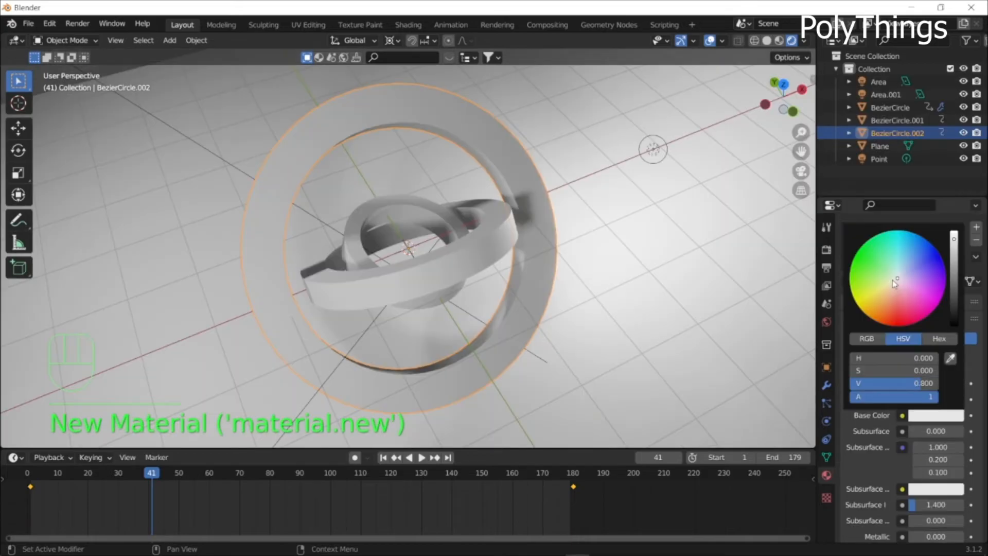
left_click(862, 248)
left_click_drag(862, 248, 868, 257)
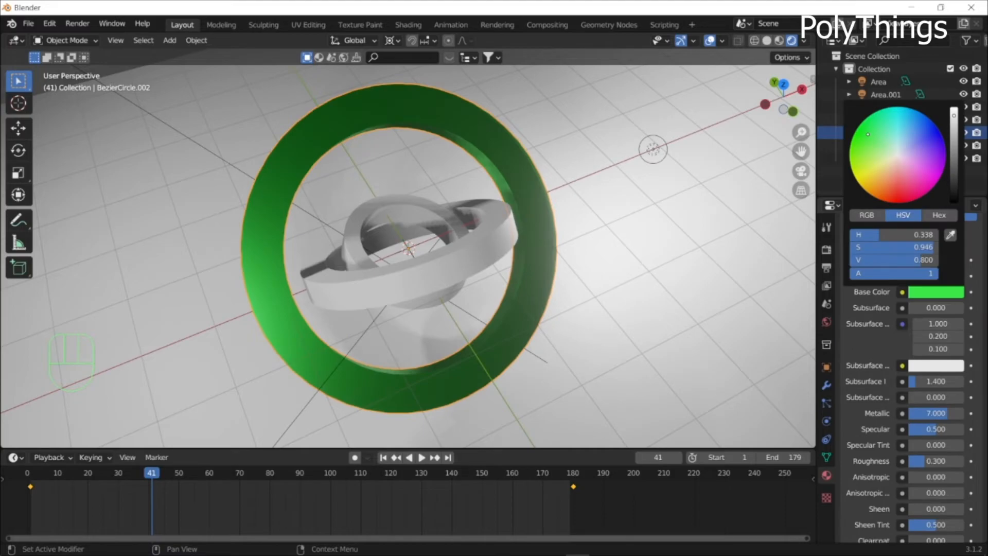
mouse_move(875, 137)
left_mouse_down()
mouse_move(880, 156)
mouse_move(888, 142)
left_mouse_up()
left_click_drag(890, 141, 893, 139)
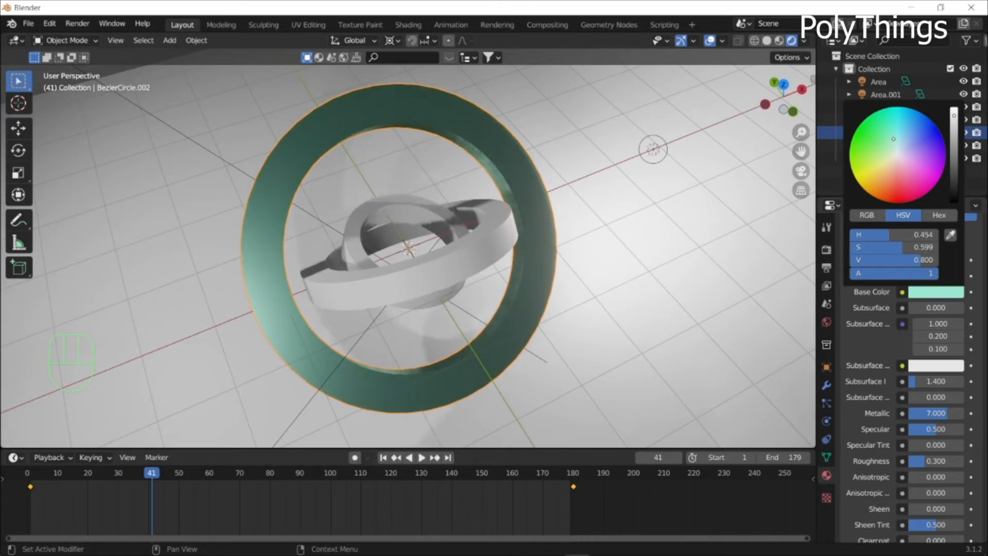
middle_click_drag(629, 223, 680, 167)
middle_click_drag(519, 274, 532, 234)
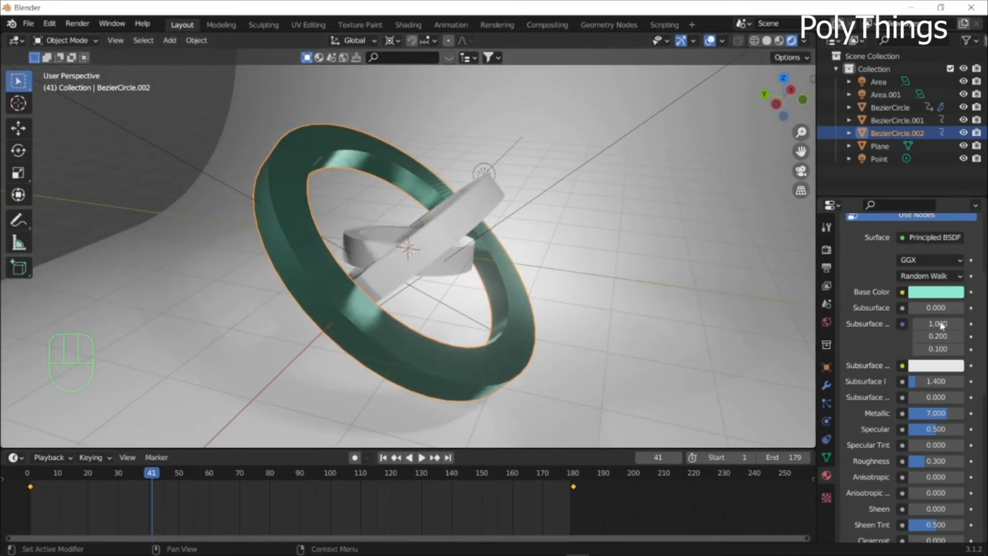
Copy the outer ring's teal material and paste it onto the middle ring
scroll(943, 323, "up", 5)
scroll(972, 244, "up", 3)
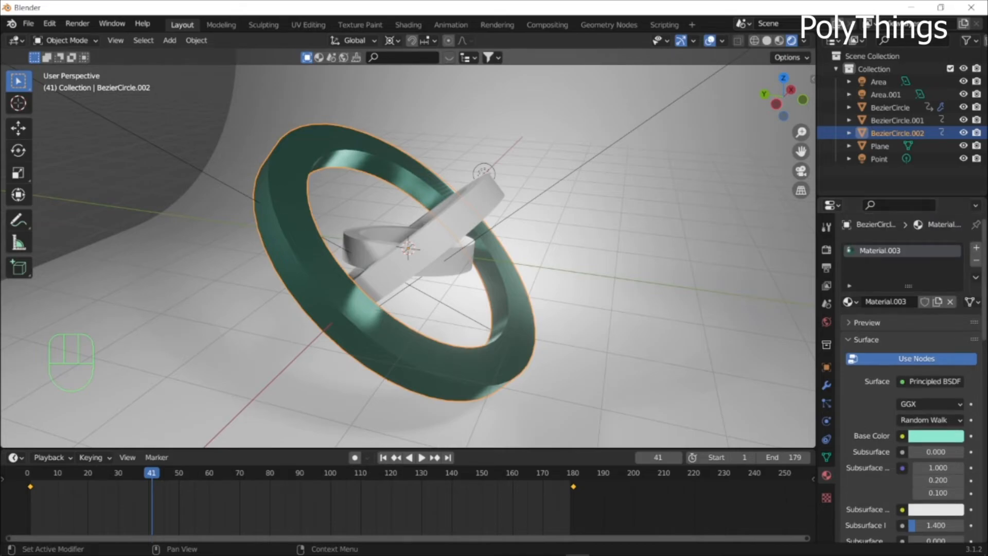
left_click(976, 278)
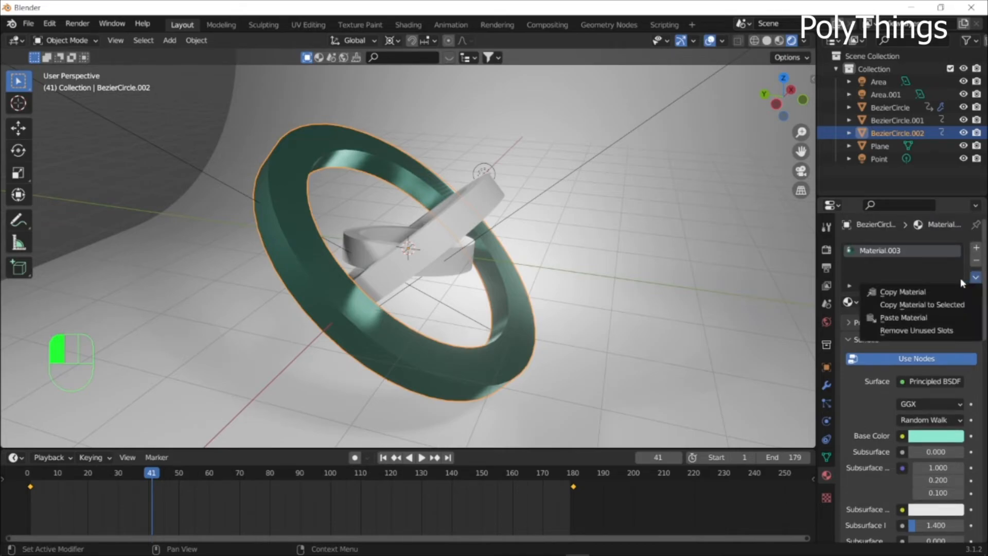
left_click(912, 292)
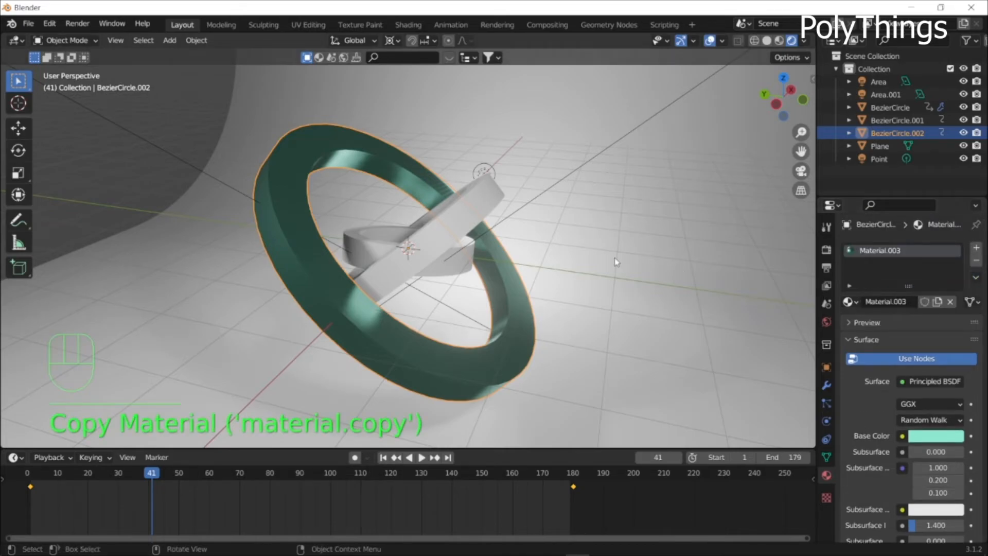
left_click(453, 212)
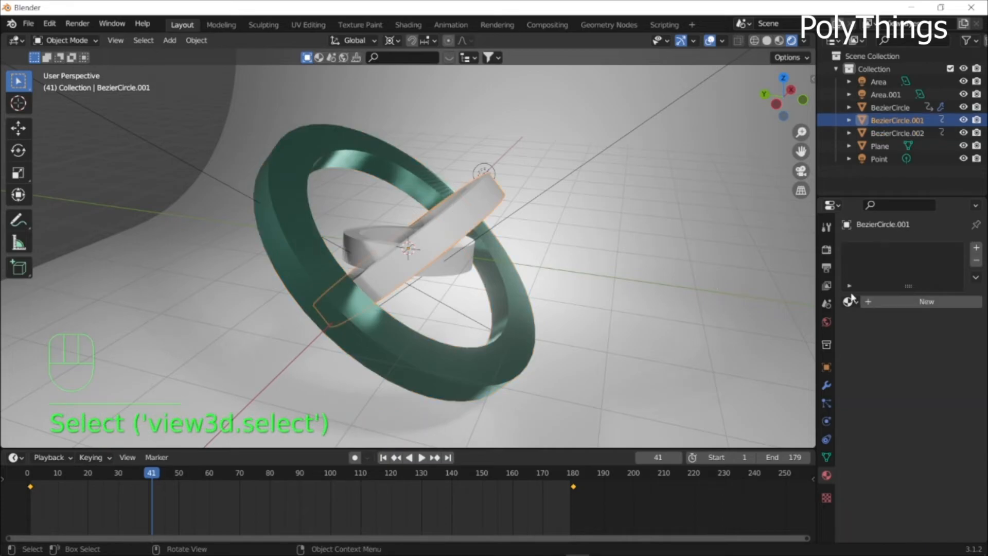
left_click(882, 303)
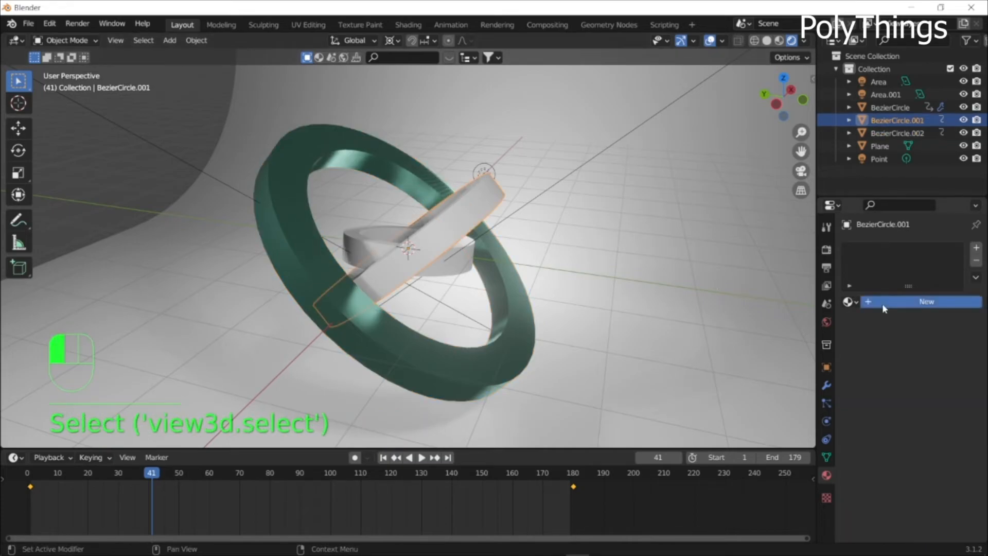
left_click(976, 278)
left_click(912, 320)
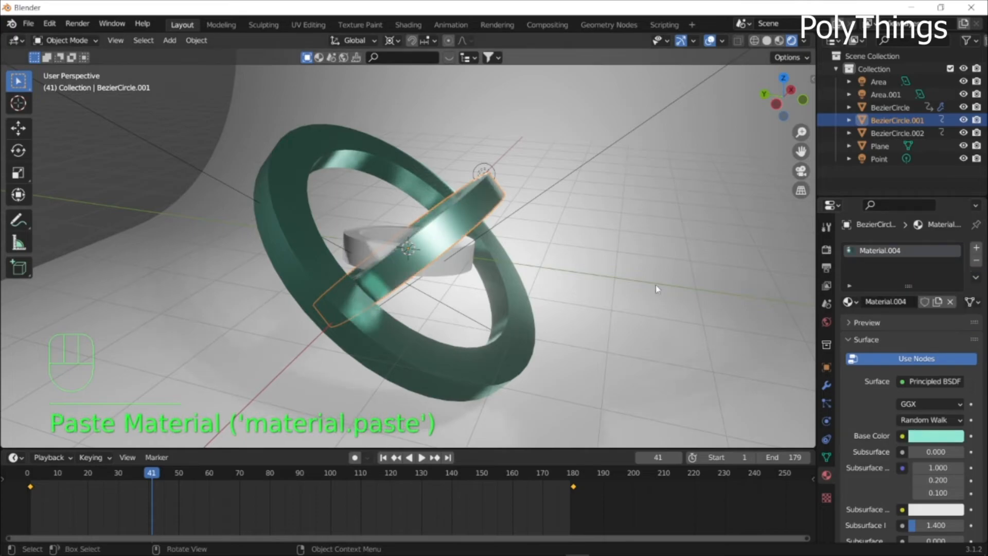
Give the inner ring a new material and paste the copied teal material onto it
left_click(448, 265)
left_click(885, 302)
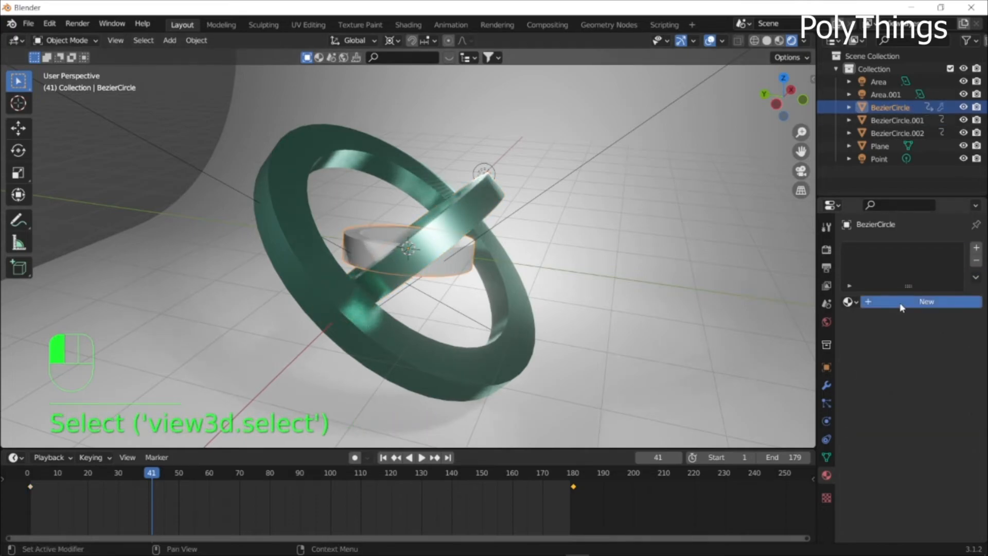
left_click(977, 278)
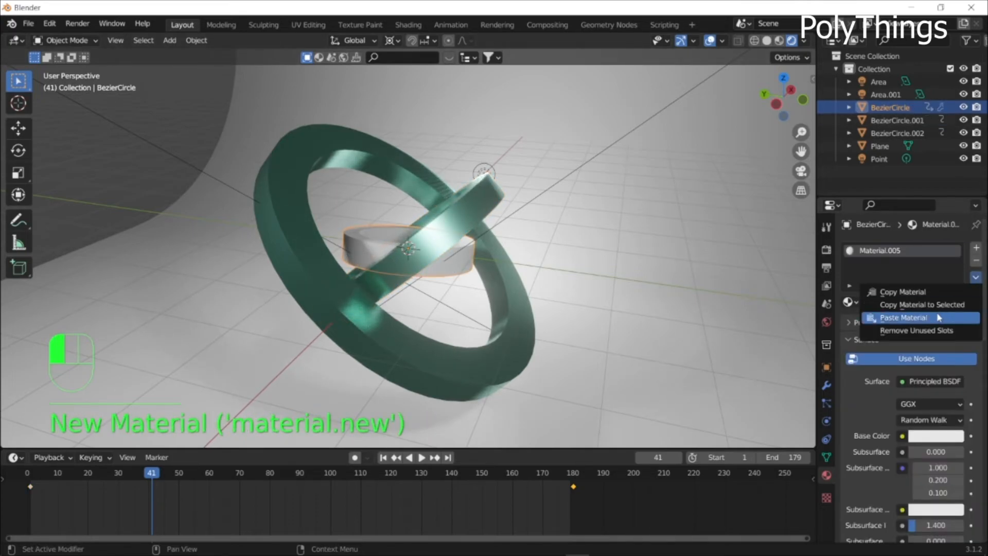
left_click(944, 317)
Play the animation briefly to check the teal material on all three rings, and stop it
scroll(649, 265, "down", 5)
scroll(657, 258, "up", 5)
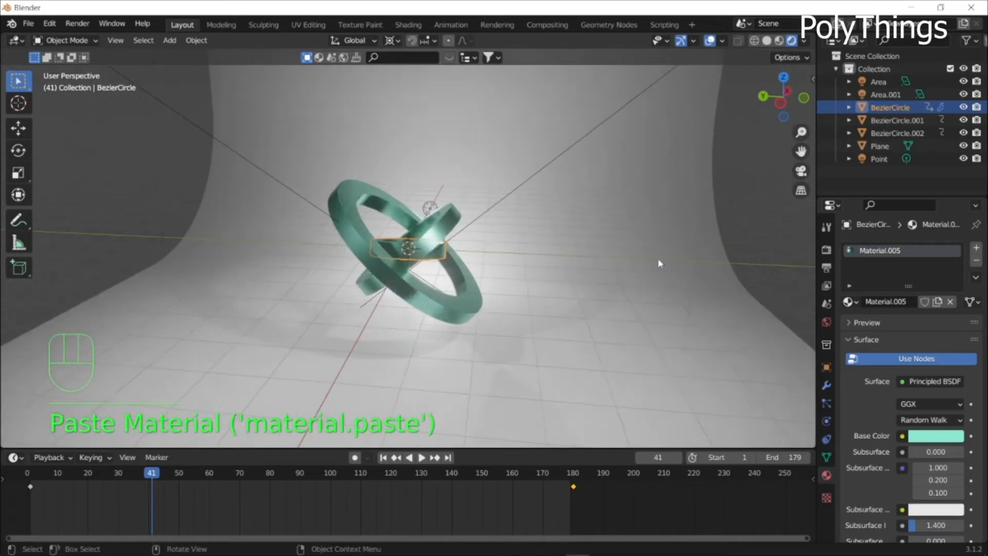
middle_click_drag(658, 257, 676, 251)
key("space")
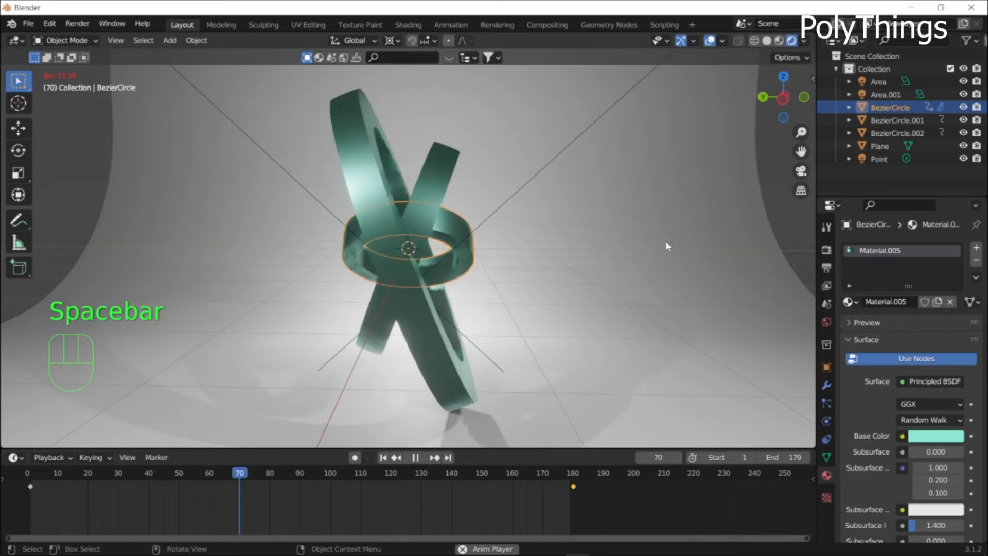
key("space")
Add a new material to the curved backdrop and change its surface shader to Diffuse BSDF
left_click(661, 240)
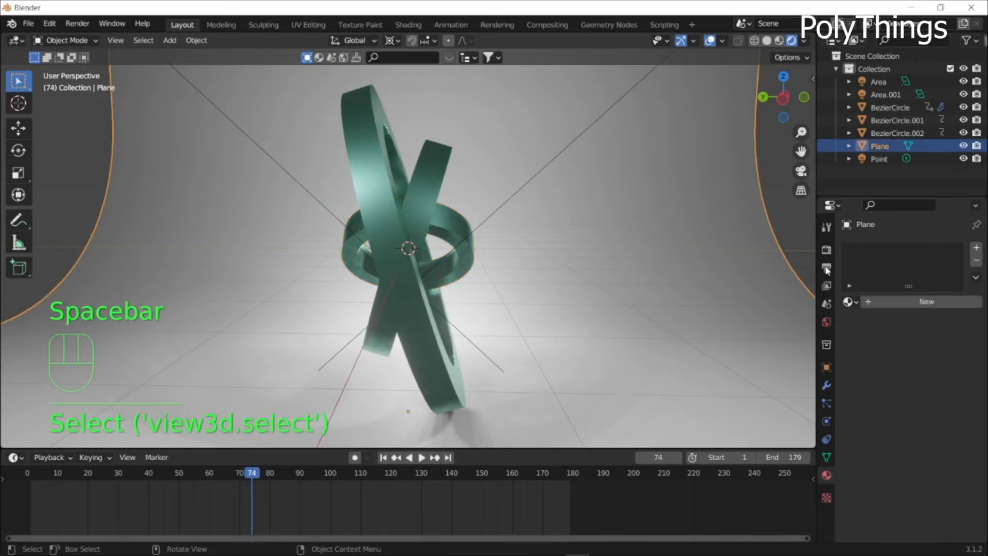
left_click(885, 307)
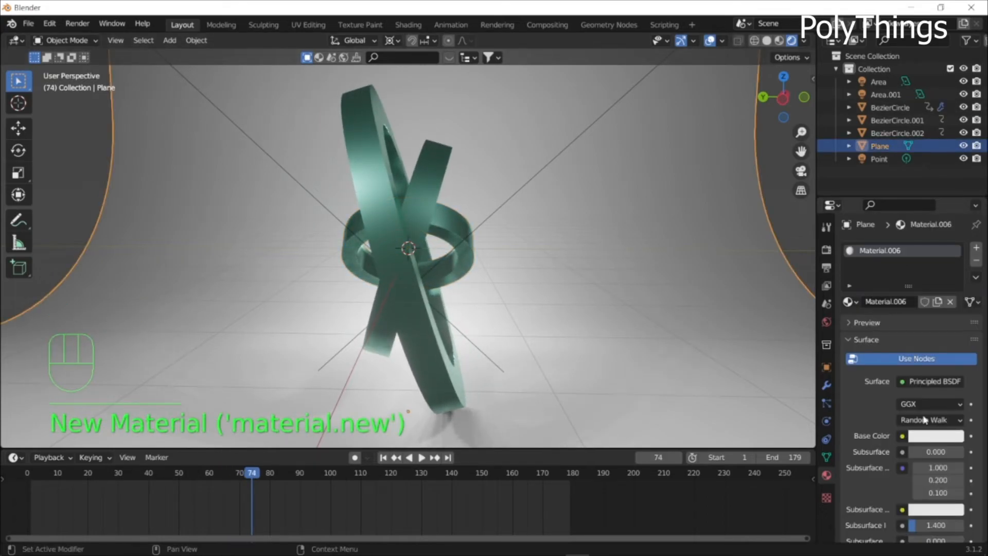
scroll(920, 442, "down", 2)
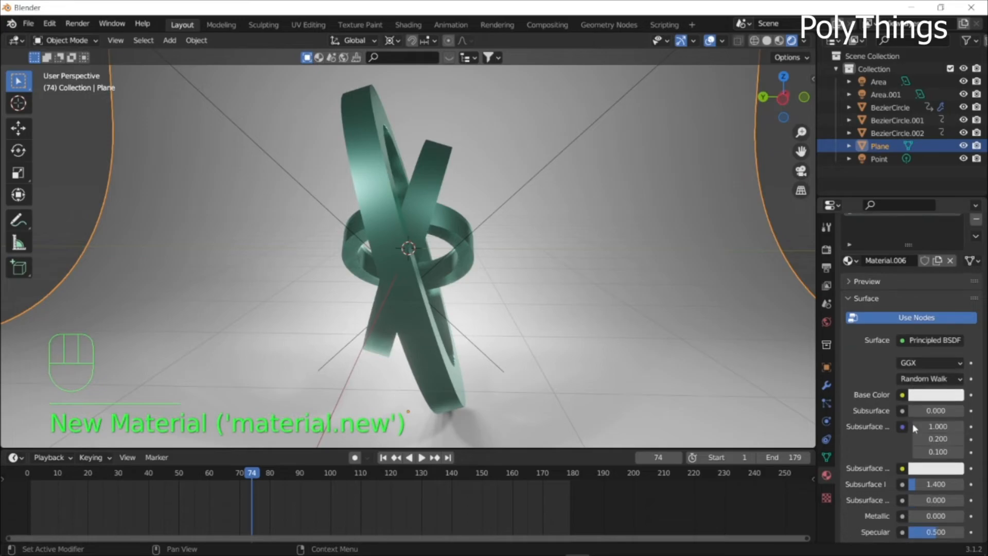
left_click(916, 338)
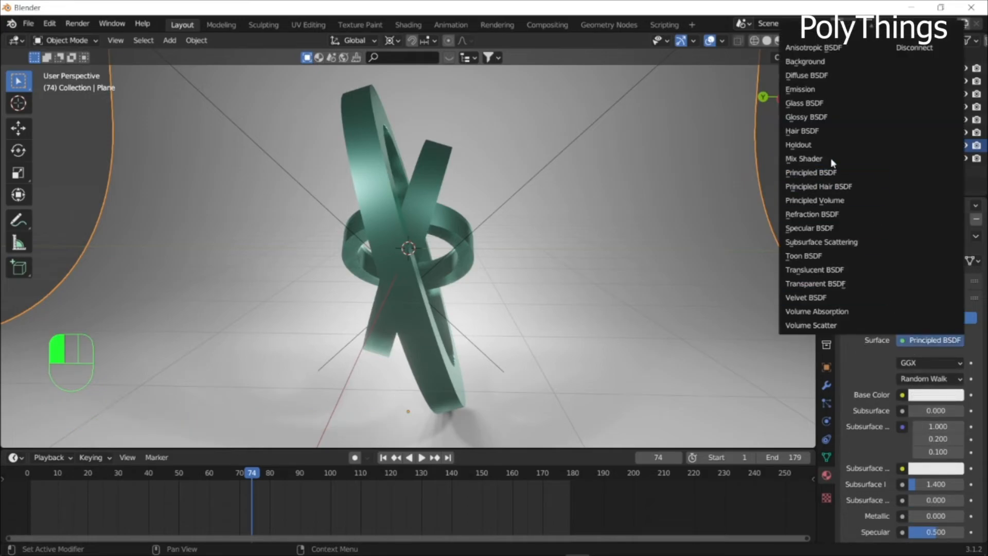
left_click(798, 76)
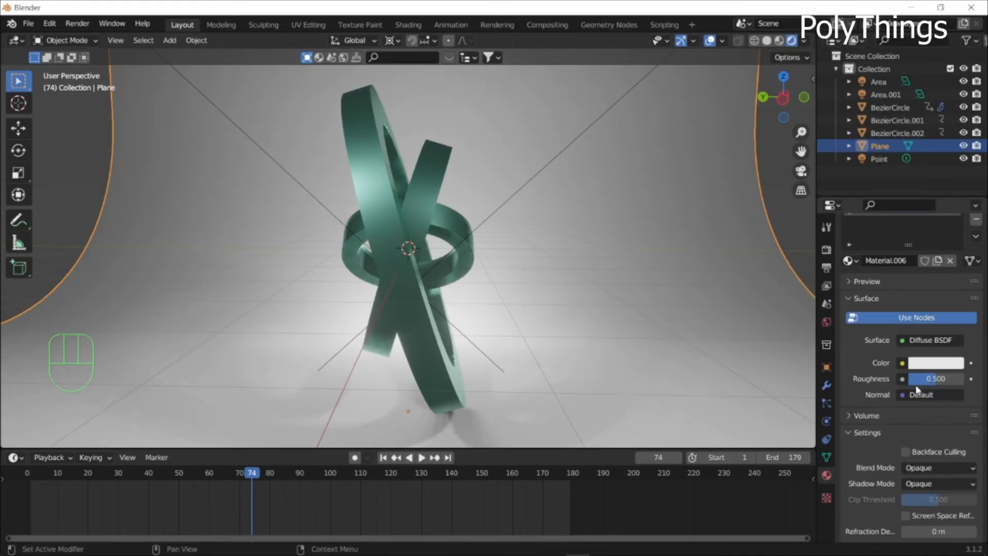
Set the backdrop's diffuse color to a pale lavender with hue 0.679, saturation 0.424 and value 0.800
left_click(920, 364)
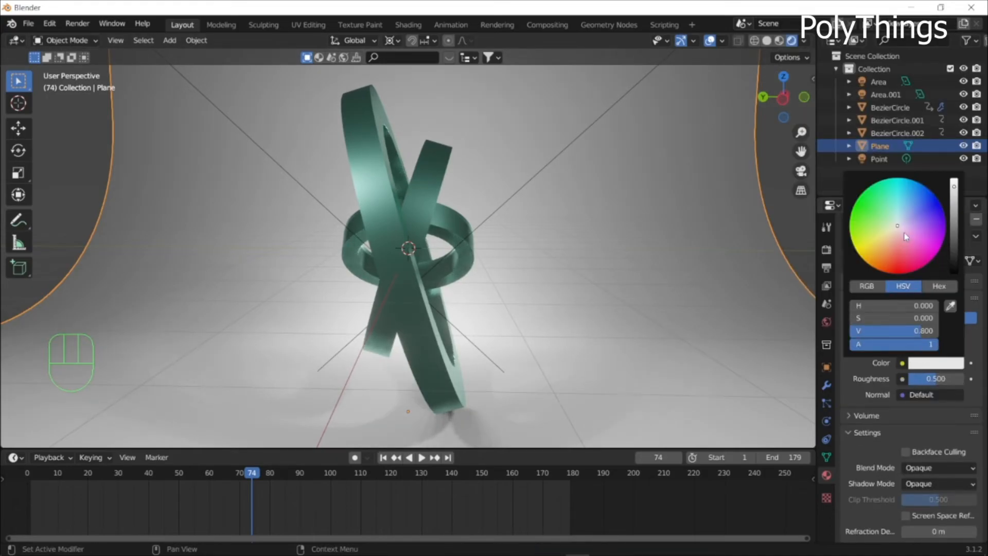
mouse_move(899, 225)
left_mouse_down()
mouse_move(903, 209)
mouse_move(907, 221)
left_mouse_up()
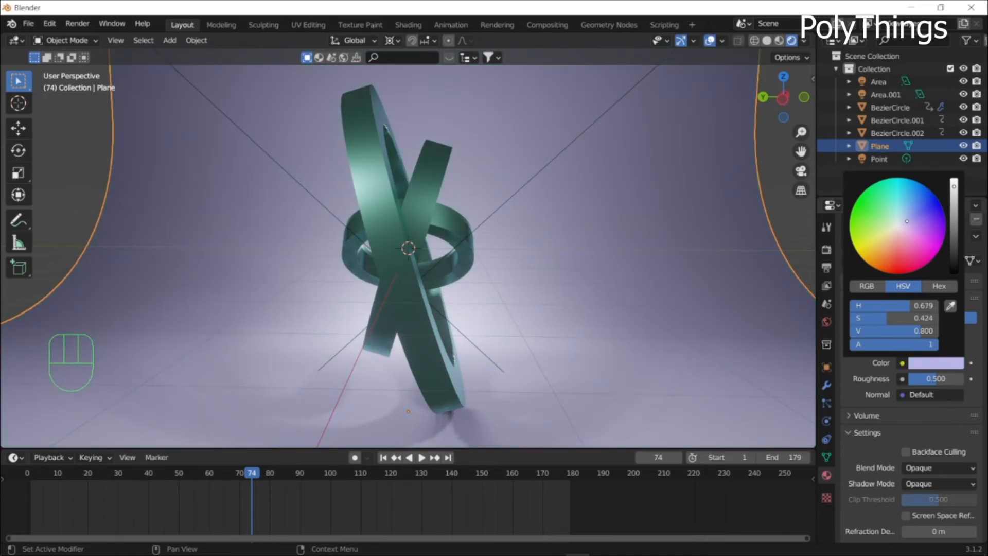
mouse_move(619, 279)
middle_mouse_down()
mouse_move(644, 280)
mouse_move(631, 269)
middle_mouse_up()
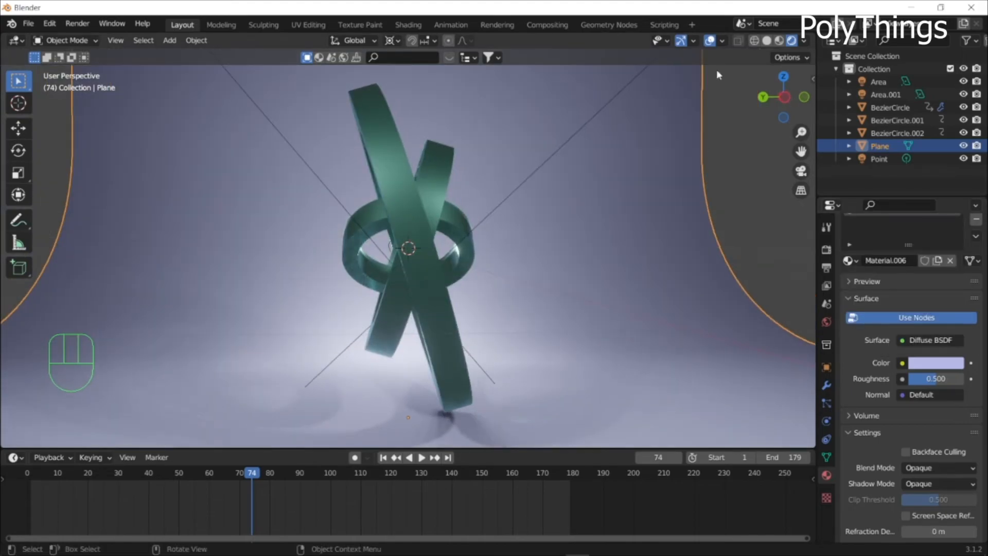
Hide the viewport overlays, examine the rings against the lavender backdrop, and show the overlays again
left_click(710, 43)
left_click(709, 43)
left_click(709, 41)
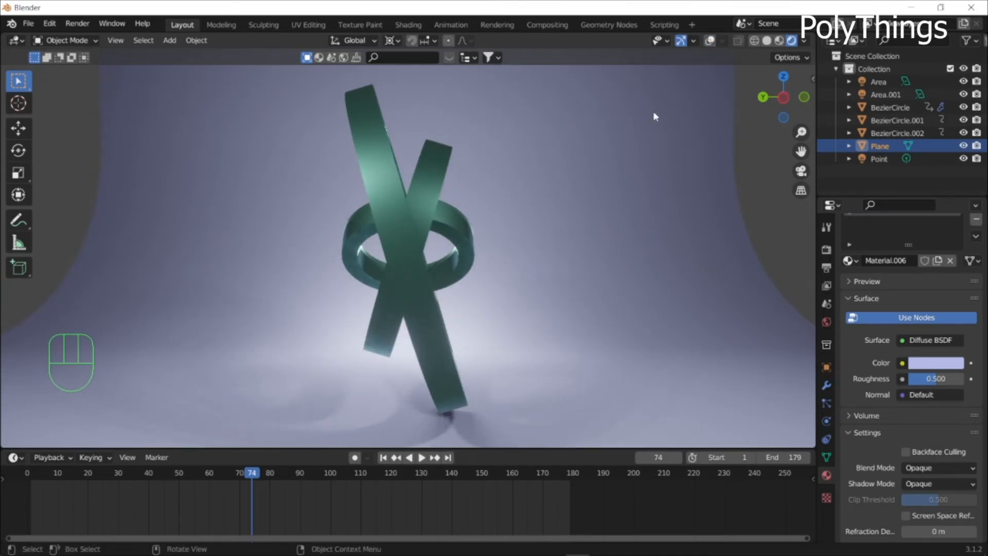
scroll(614, 151, "down", 3)
left_click_drag(614, 151, 618, 151)
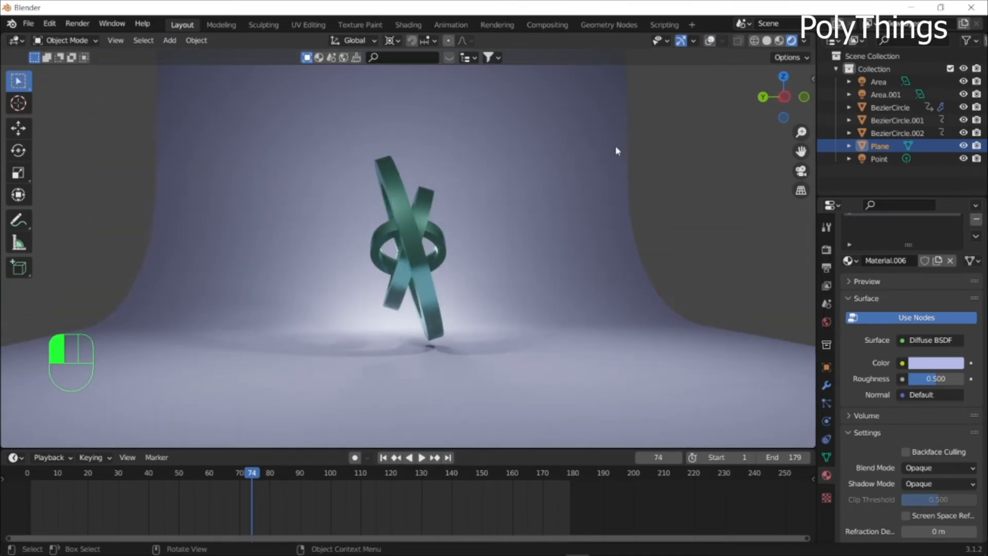
scroll(616, 147, "up", 2)
middle_click_drag(616, 148, 613, 153)
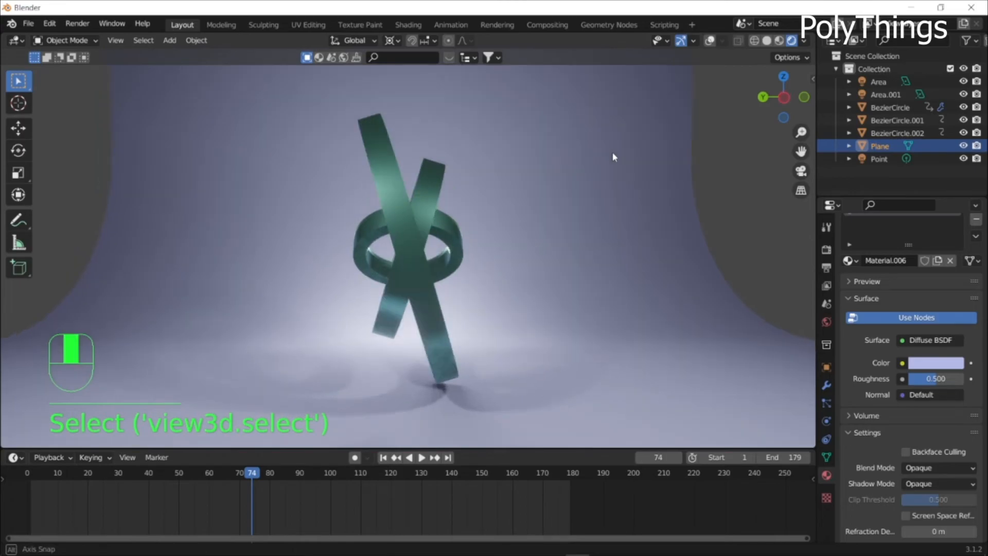
left_click(706, 43)
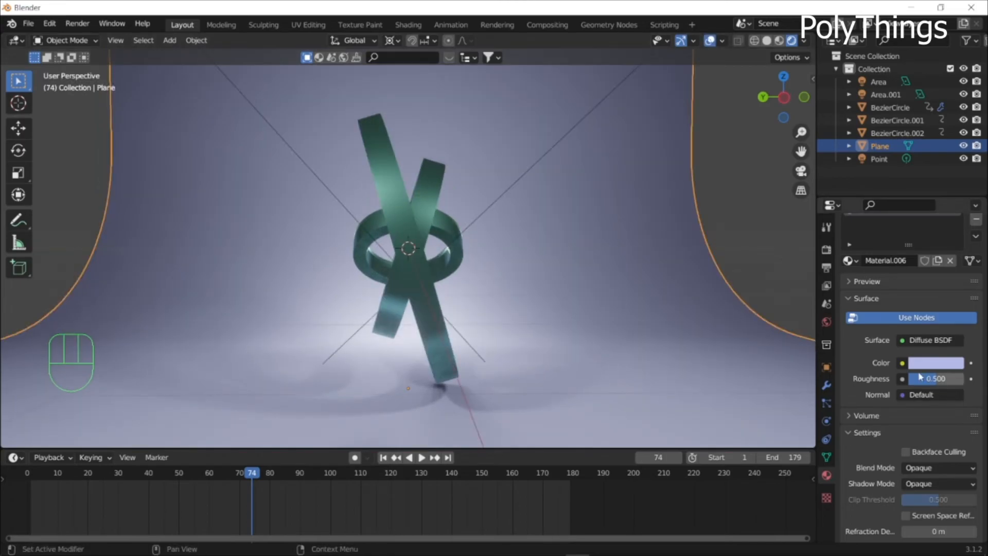
Widen the curved backdrop by scaling it along the Y axis
scroll(589, 312, "down", 5)
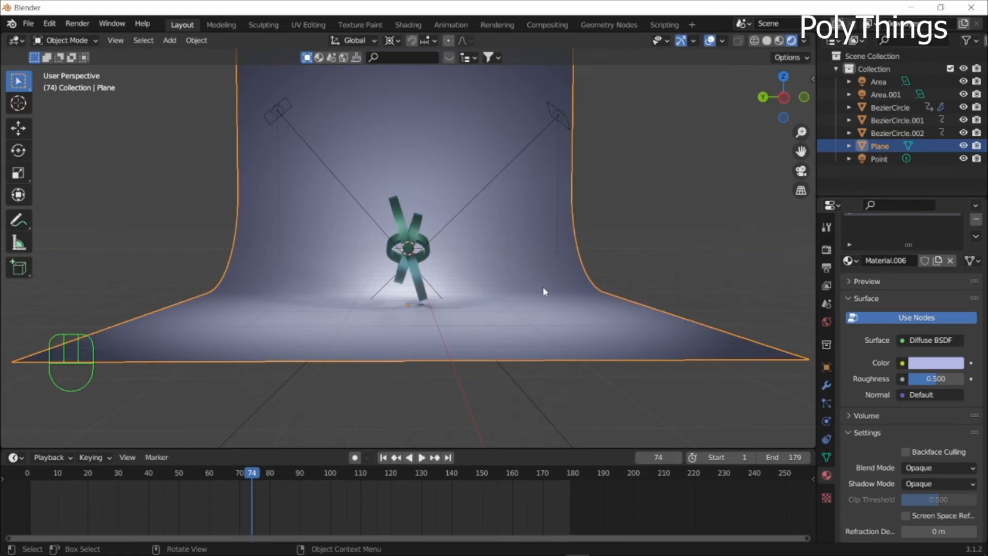
key("s")
key("y")
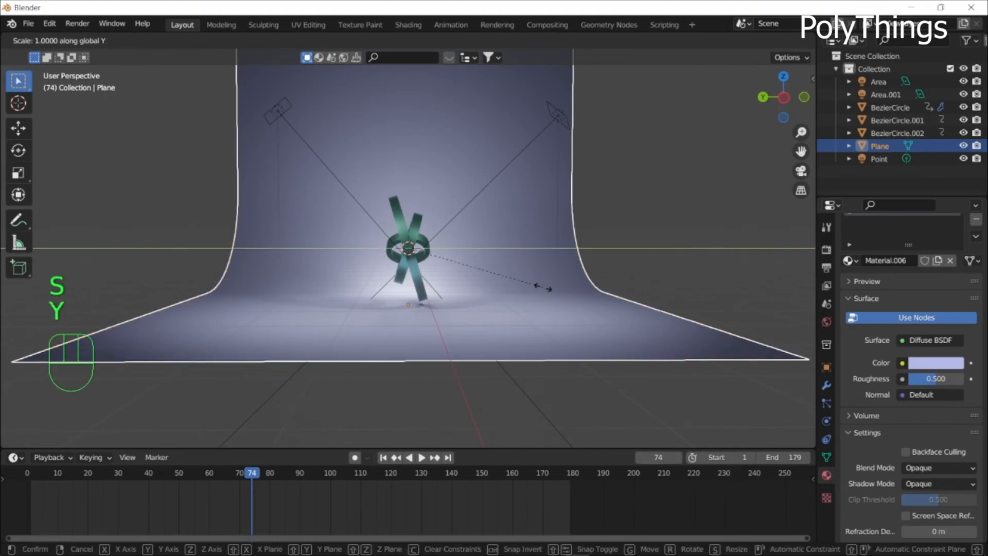
left_click(640, 296)
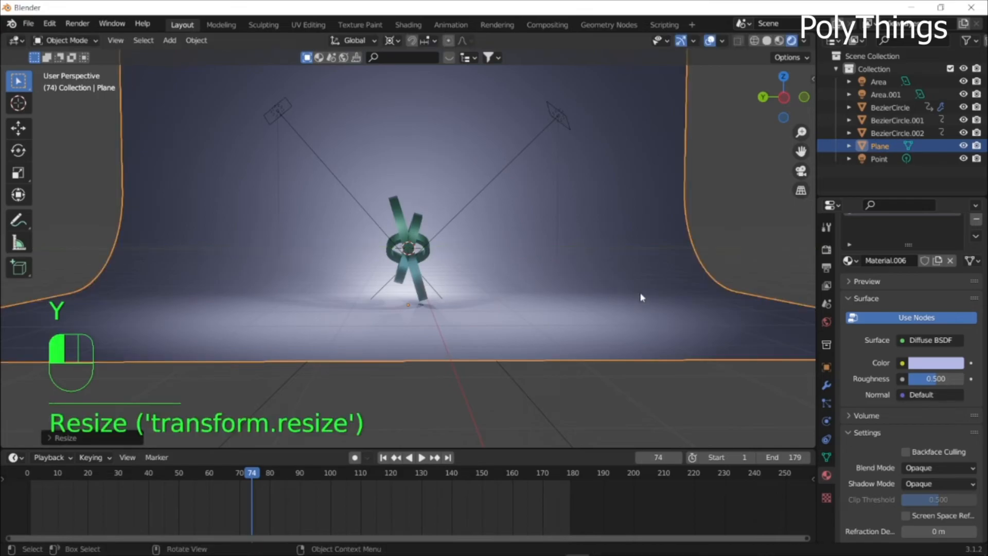
Examine the widened backdrop around the rings, play the animation in front of it, and stop playback
scroll(640, 297, "down", 3)
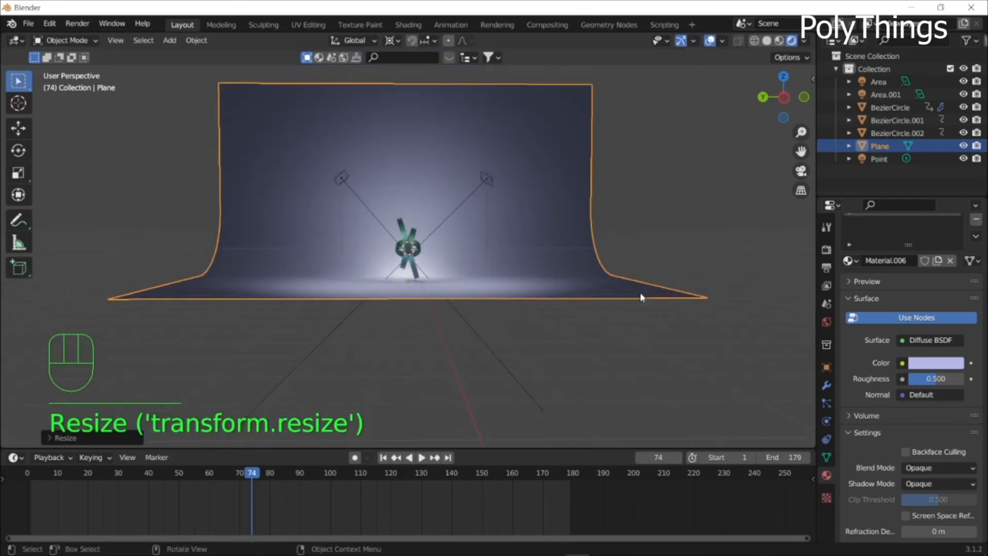
scroll(641, 298, "up", 7)
scroll(641, 296, "down", 3)
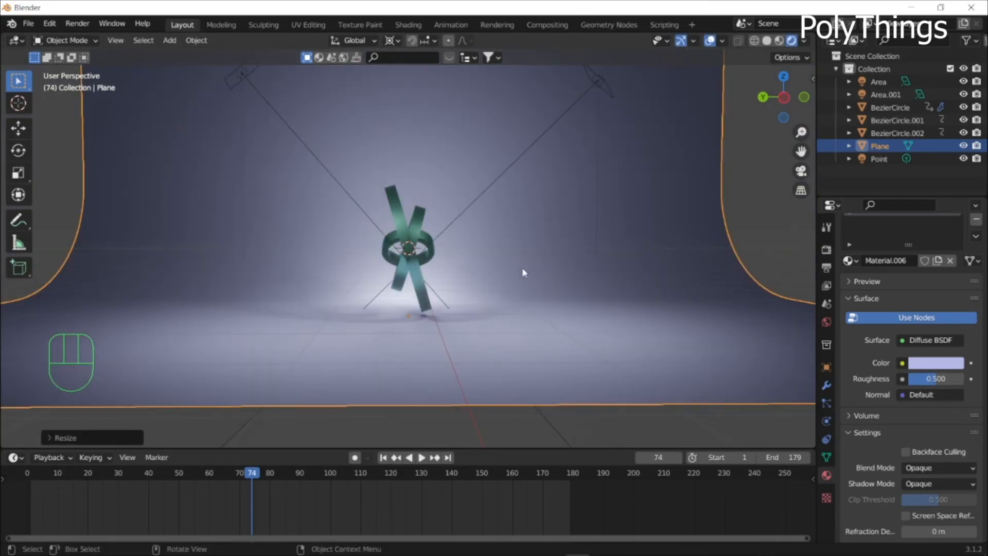
scroll(521, 268, "down", 3)
mouse_move(520, 268)
middle_mouse_down()
mouse_move(354, 314)
mouse_move(528, 272)
middle_mouse_up()
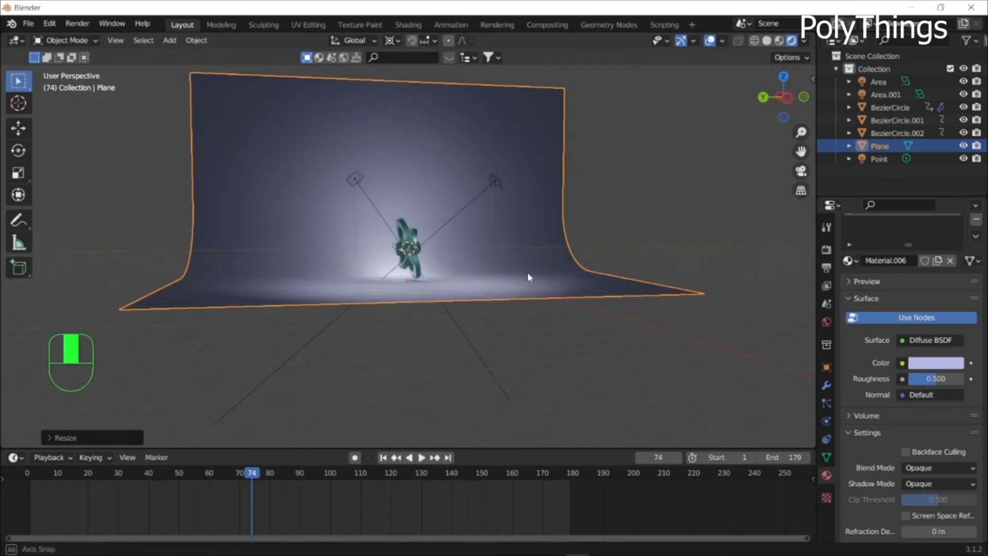
scroll(526, 275, "up", 7)
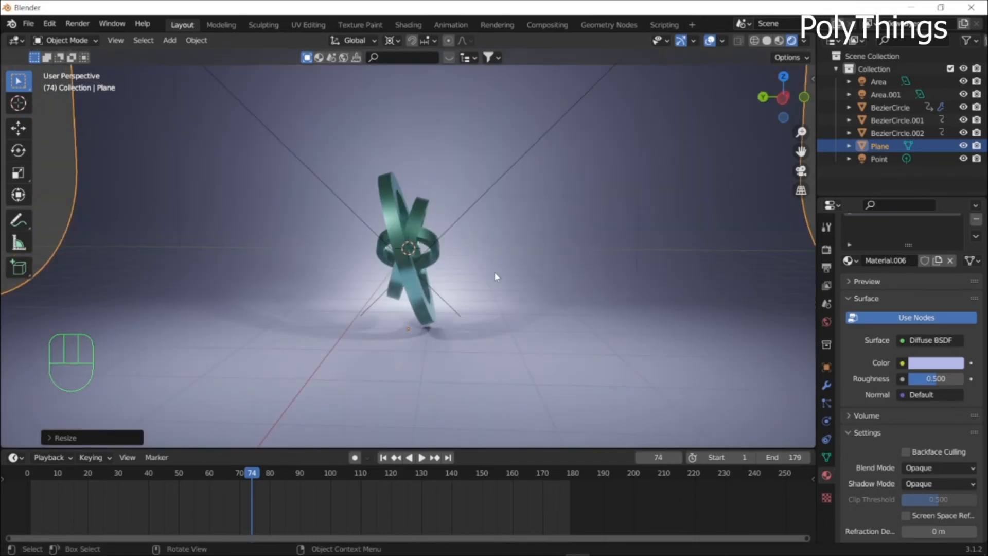
key("space")
scroll(505, 271, "up", 4)
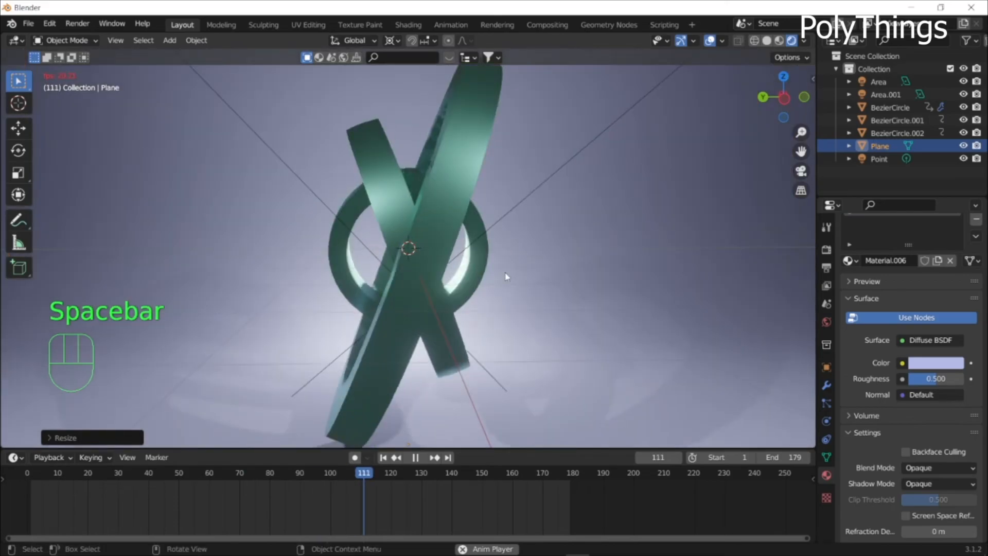
scroll(504, 277, "down", 3)
middle_click_drag(503, 276, 504, 272)
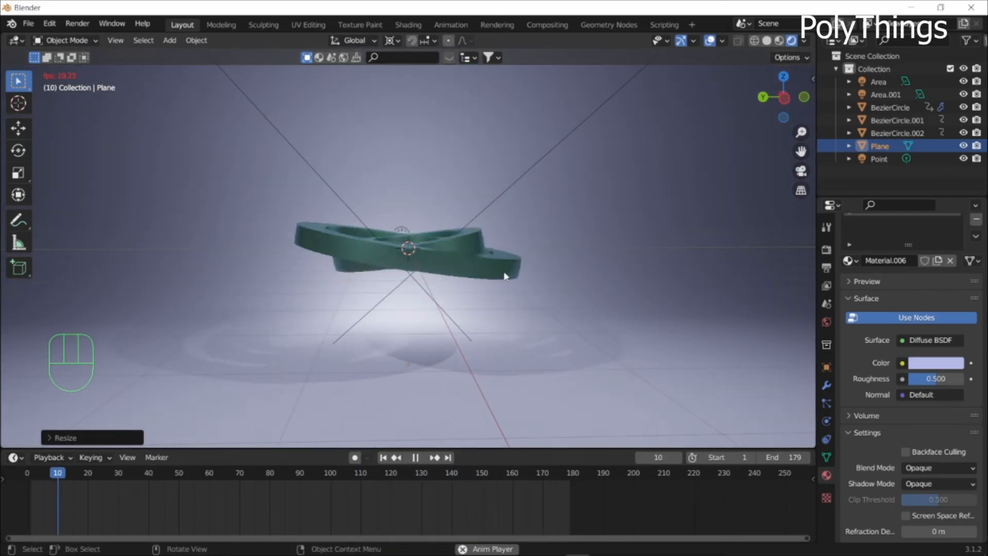
key("space")
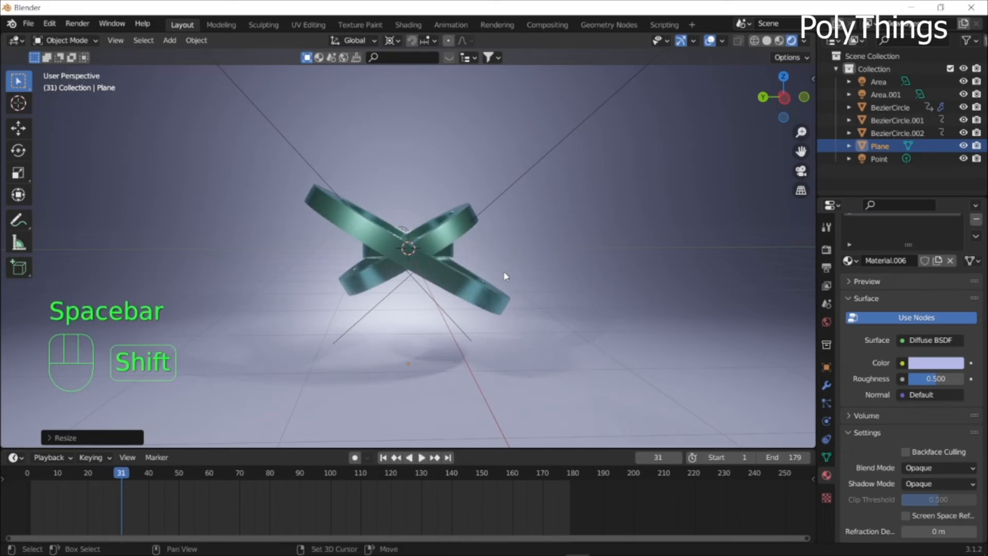
Add a camera and align it to the current front-on view of the rings
key("shift+a")
mouse_move(504, 273)
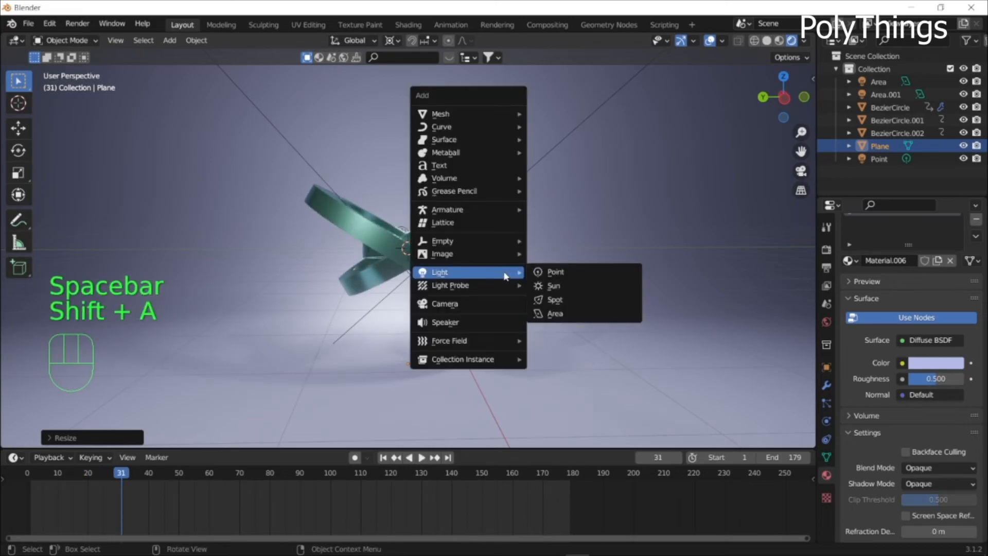
left_click(491, 304)
middle_click_drag(492, 304, 487, 308)
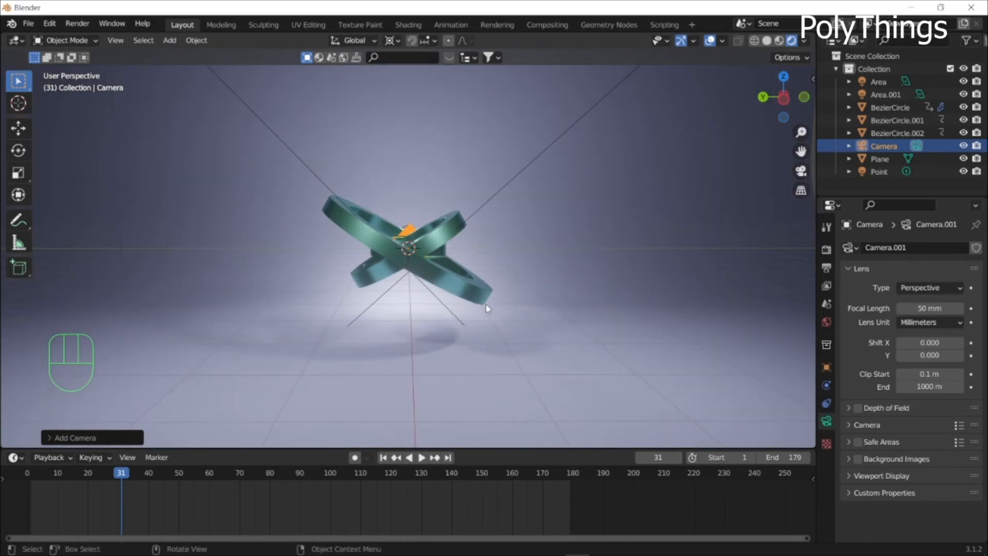
key("ctrl+alt")
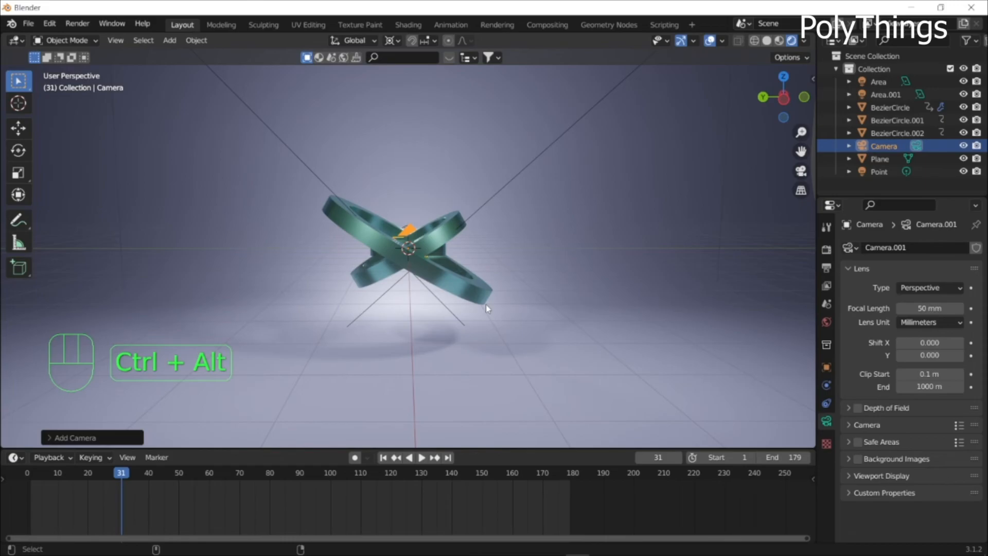
key("ctrl+alt+KP_0")
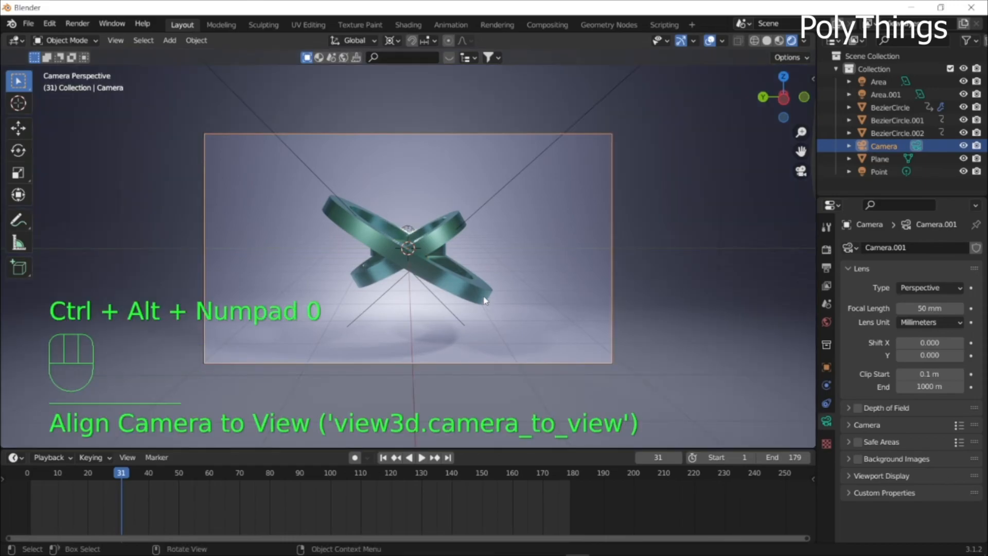
left_click(126, 40)
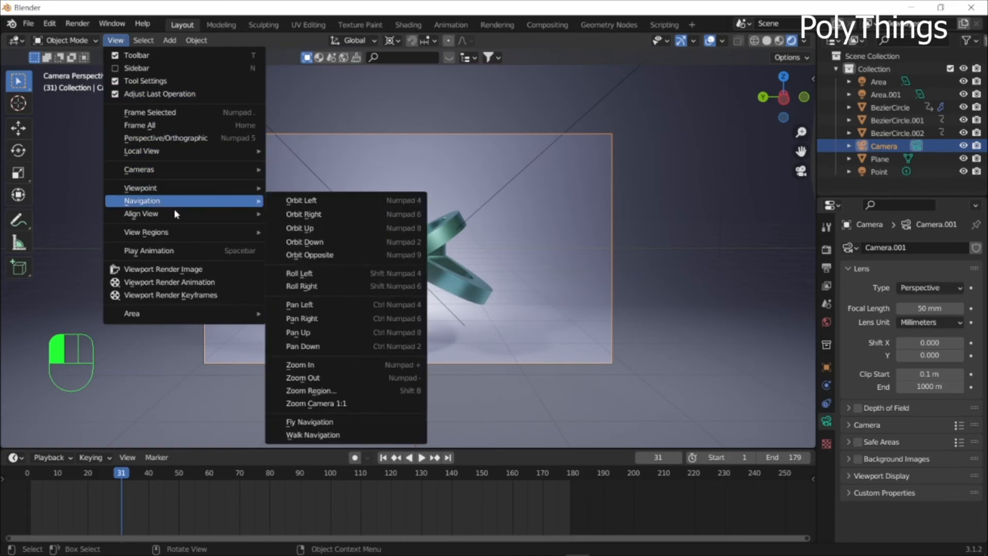
mouse_move(175, 214)
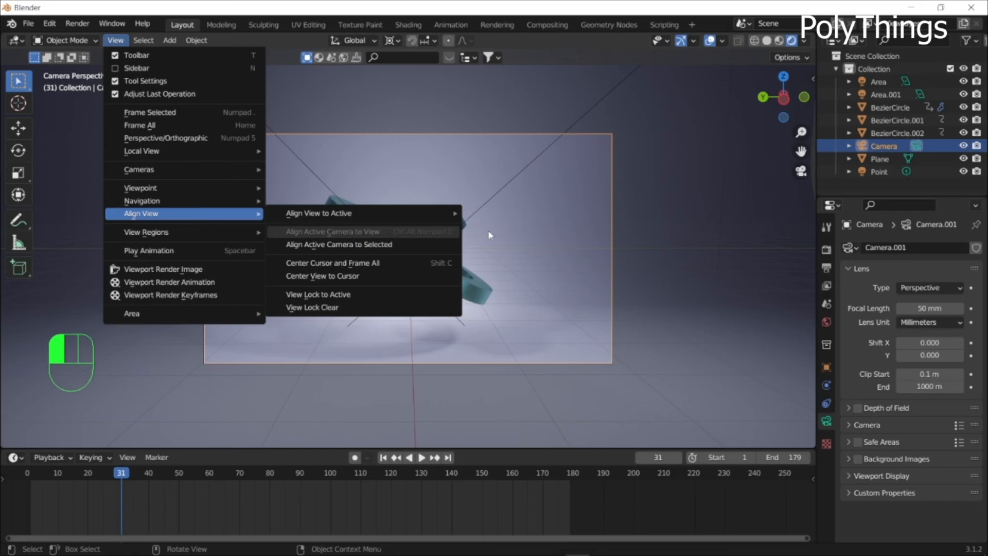
left_click(360, 244)
scroll(619, 248, "up", 4)
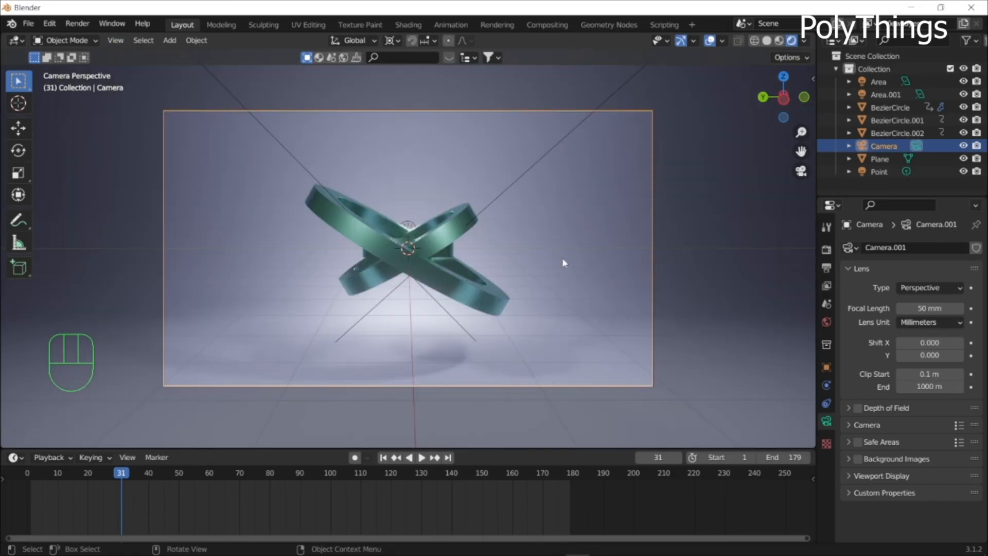
Set the render output's file format to FFmpeg Video and its encoding container to MPEG-4
left_click(827, 267)
scroll(934, 353, "down", 8)
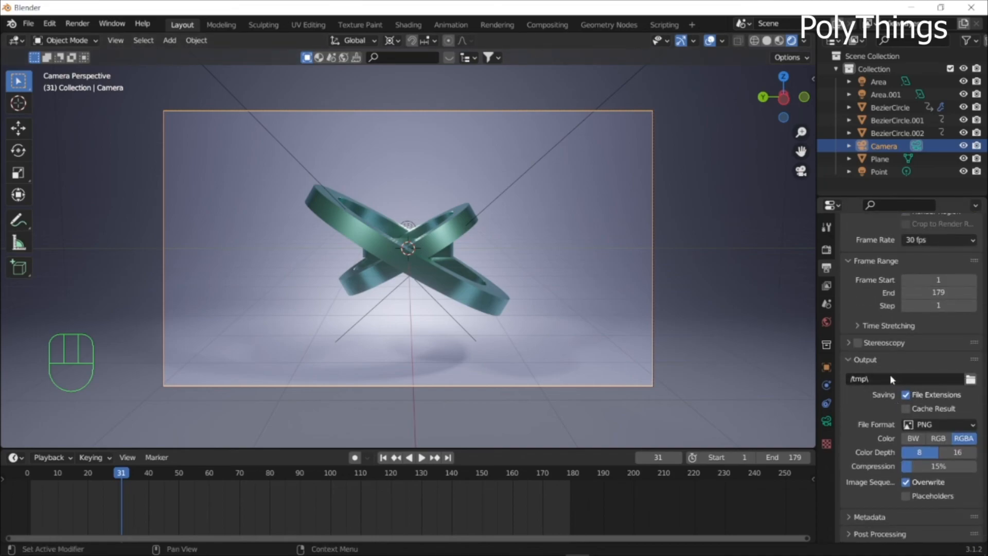
left_click(942, 426)
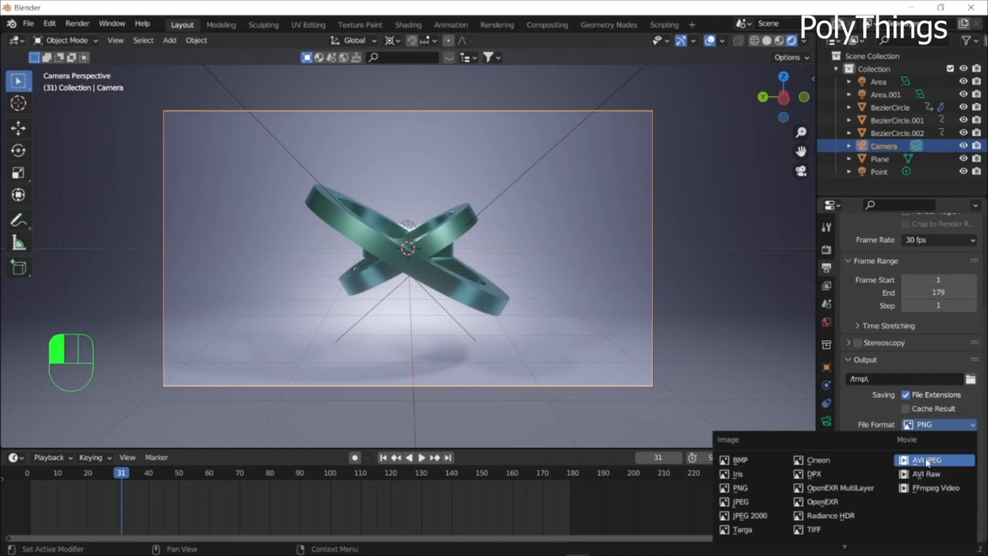
left_click(924, 491)
scroll(922, 485, "up", 2)
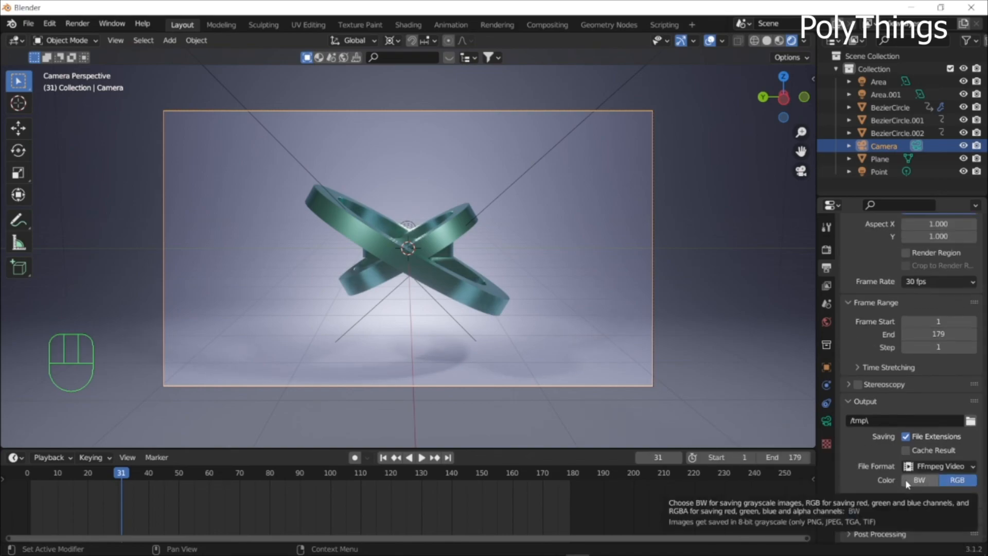
scroll(896, 489, "down", 2)
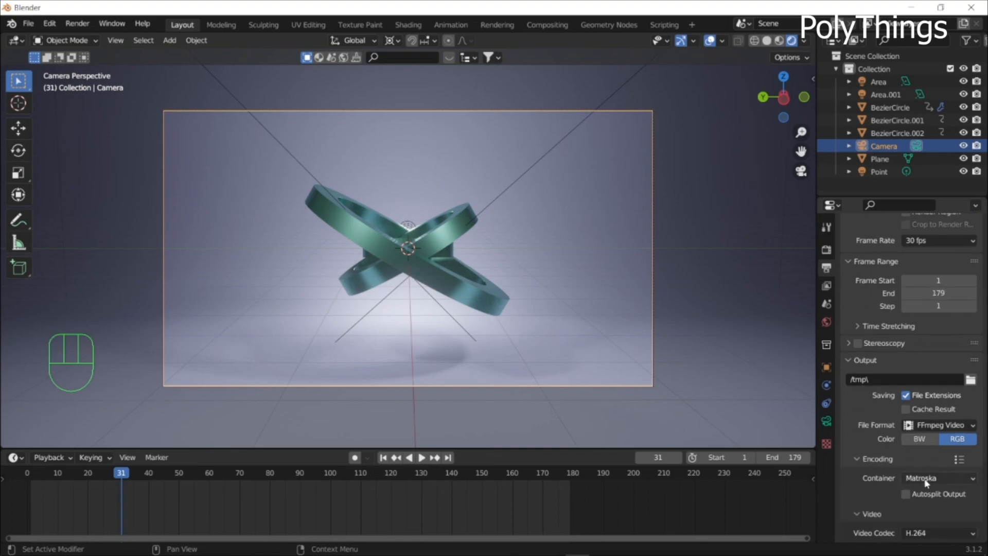
left_click(926, 479)
left_click(921, 437)
Render the gyroscope animation from the camera
left_click(77, 23)
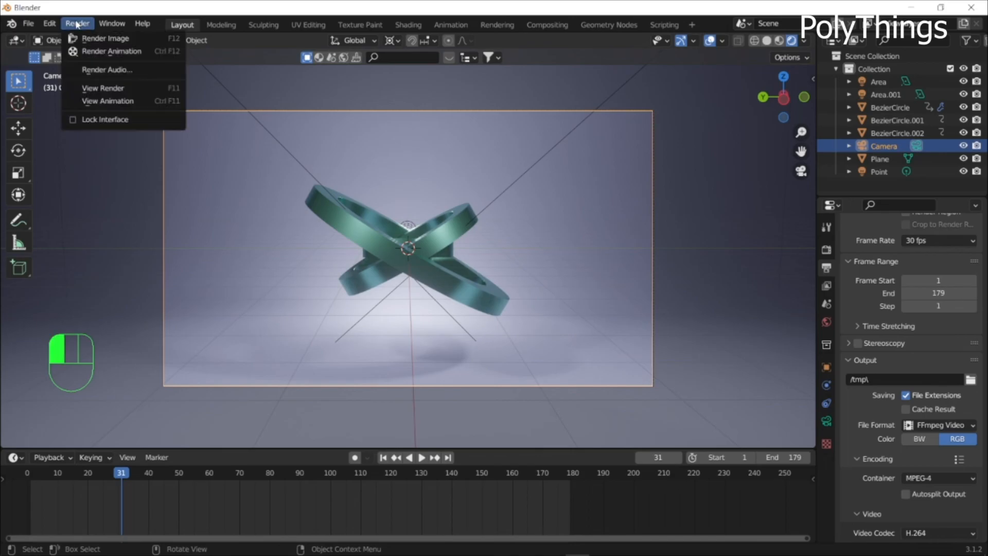
left_click(131, 51)
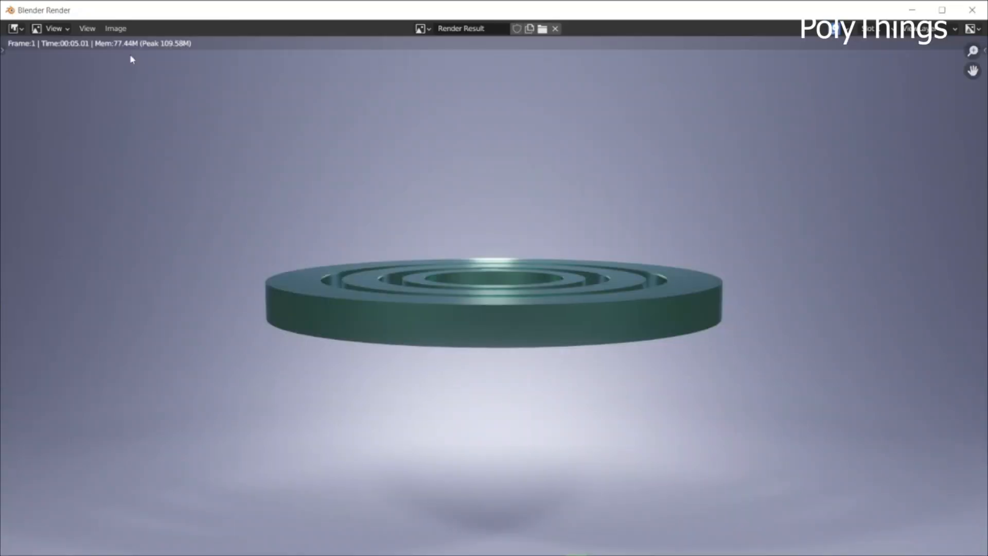